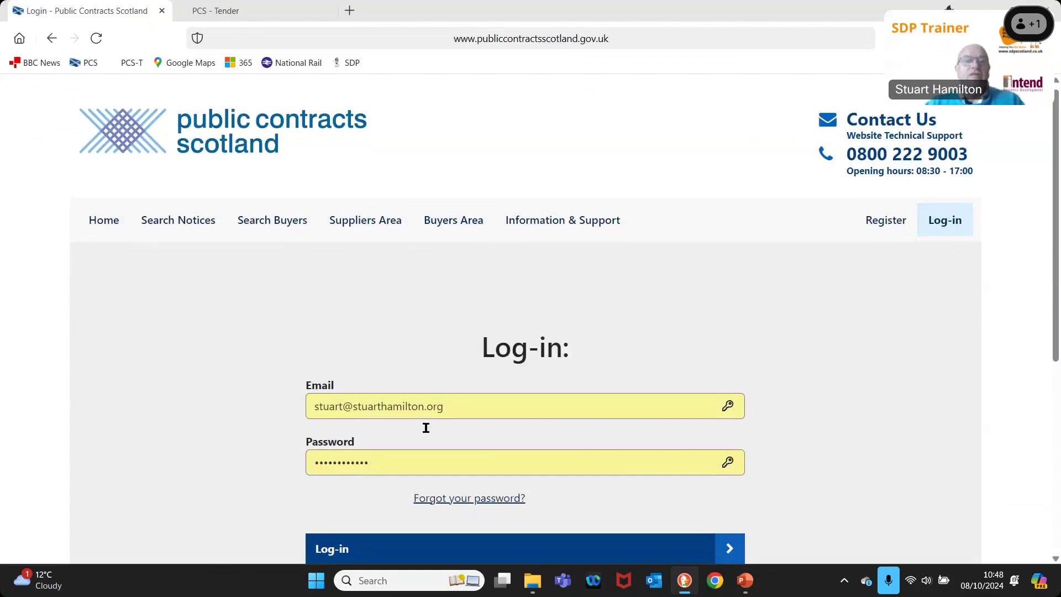
Step: Log in to the Public Contracts Scotland supplier account with the saved credentials
scroll(360, 514, down, 1)
click(360, 509)
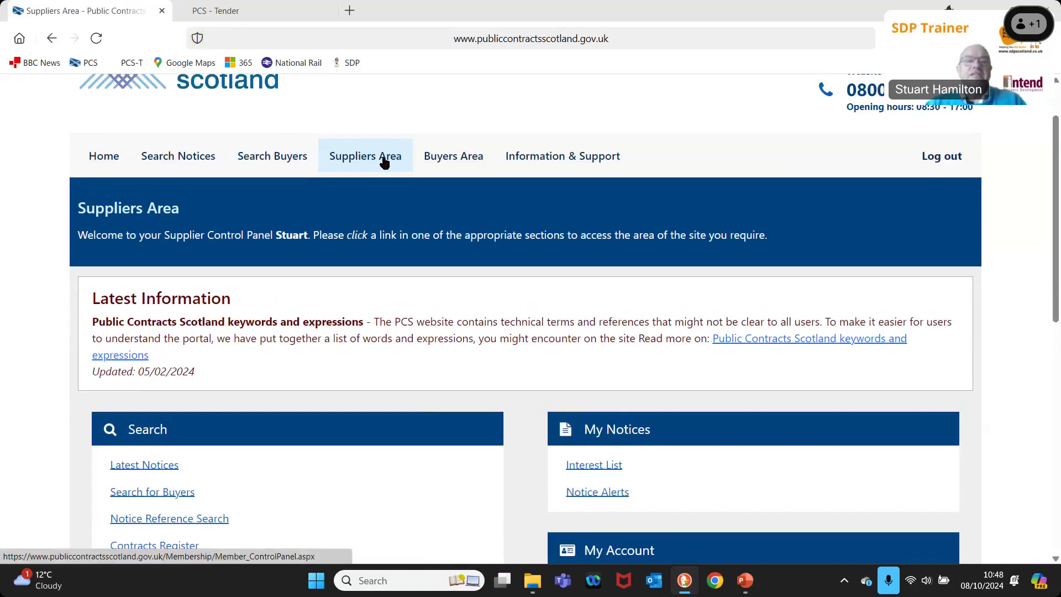
Step: Look over the Suppliers Area sections and open the latest notices search
scroll(409, 274, down, 2)
scroll(431, 285, down, 3)
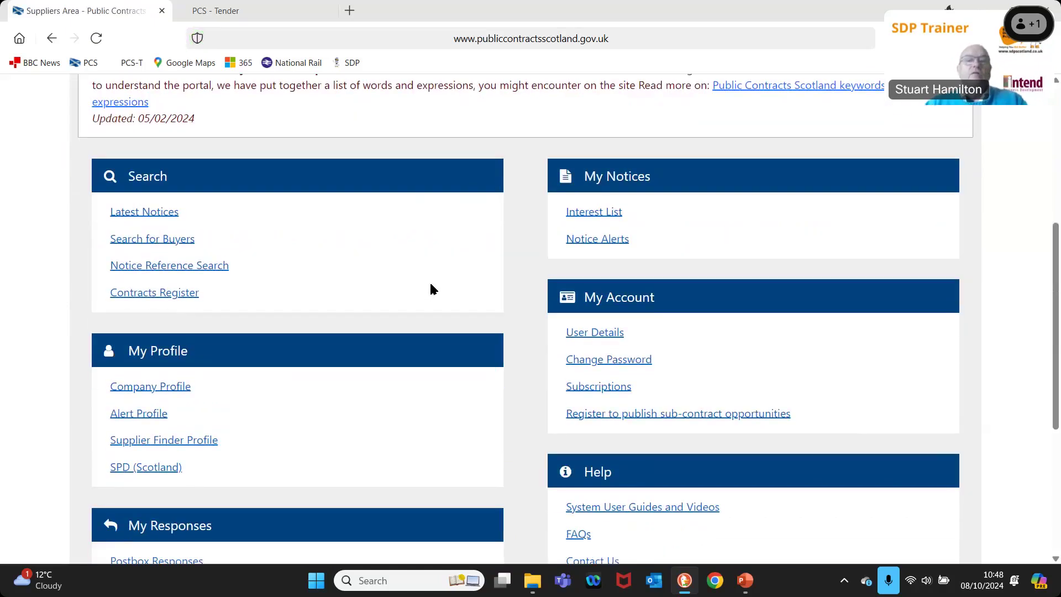
scroll(441, 273, up, 5)
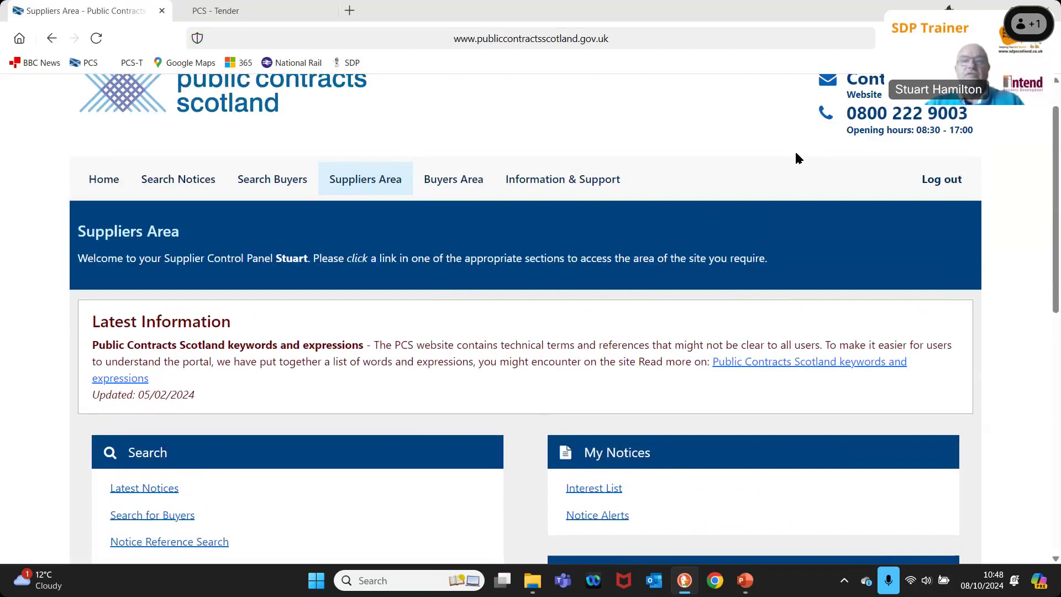
scroll(794, 153, down, 1)
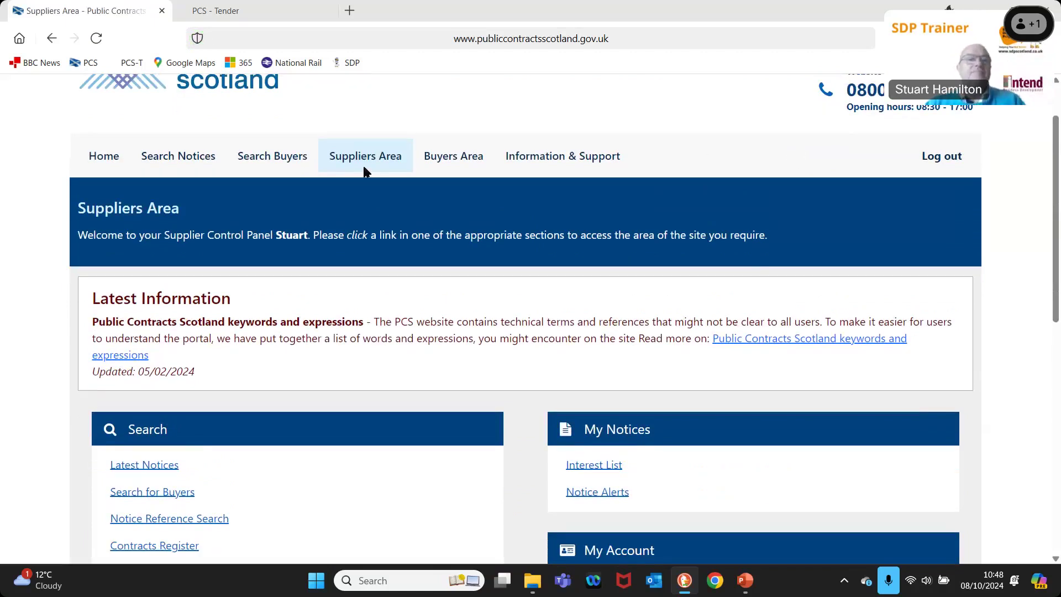
scroll(197, 310, down, 2)
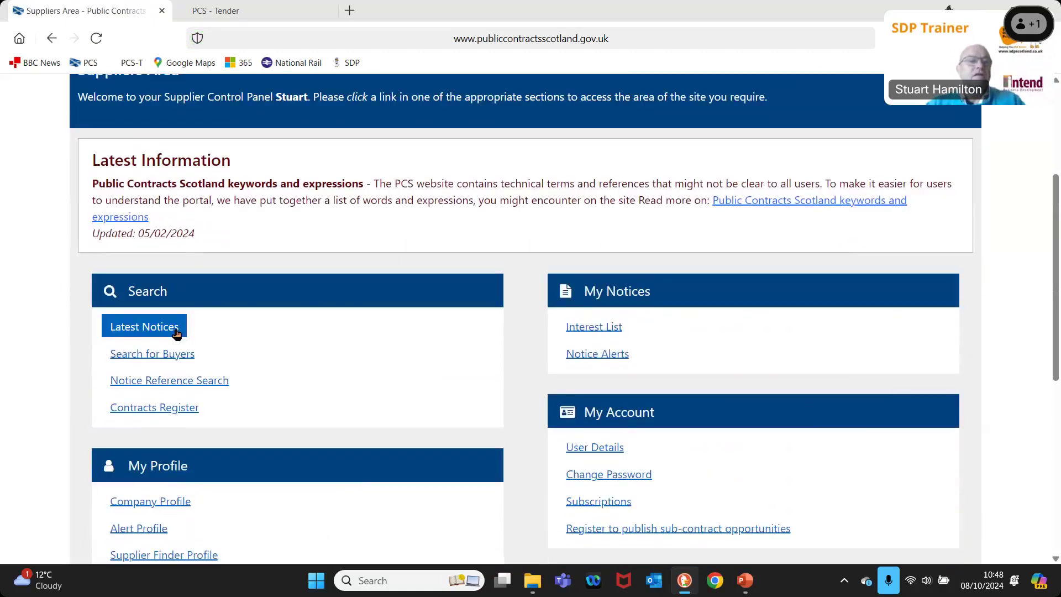
click(176, 332)
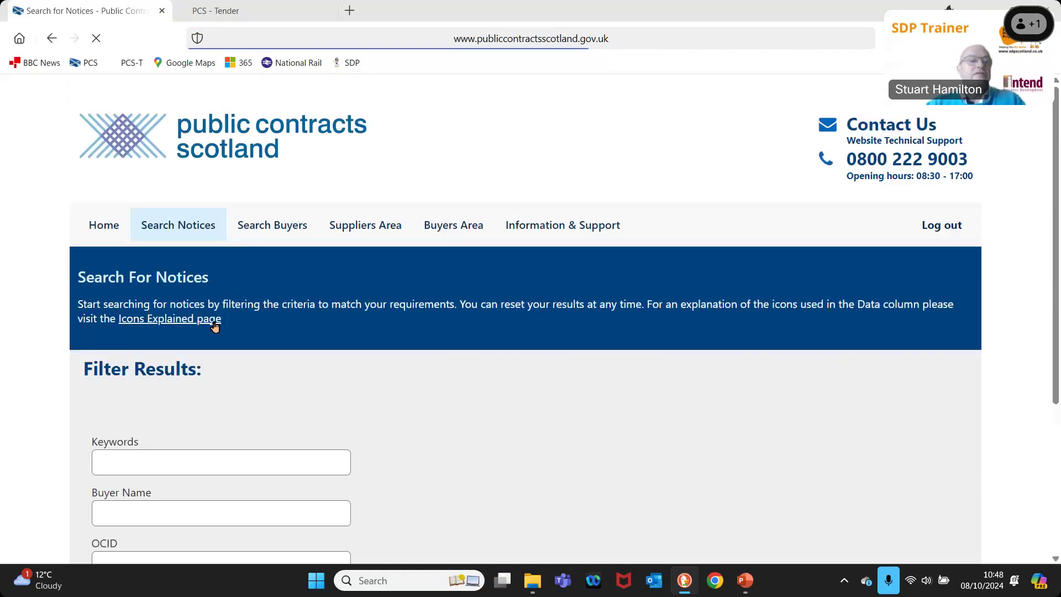
Step: Enter "Forest and Land" as the buyer name in the notice search filters
scroll(215, 327, down, 4)
click(119, 285)
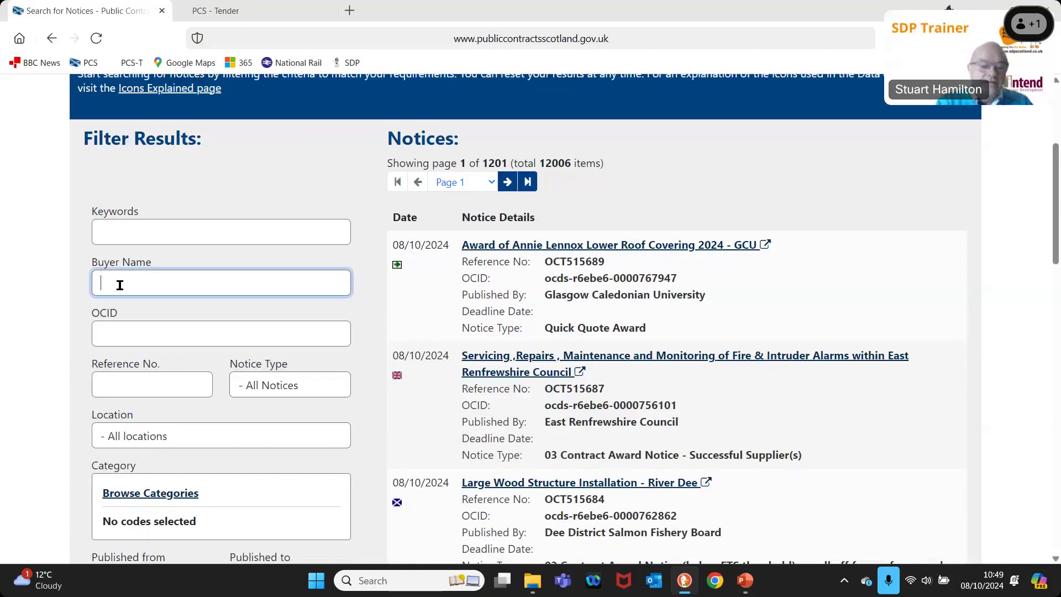
text(For)
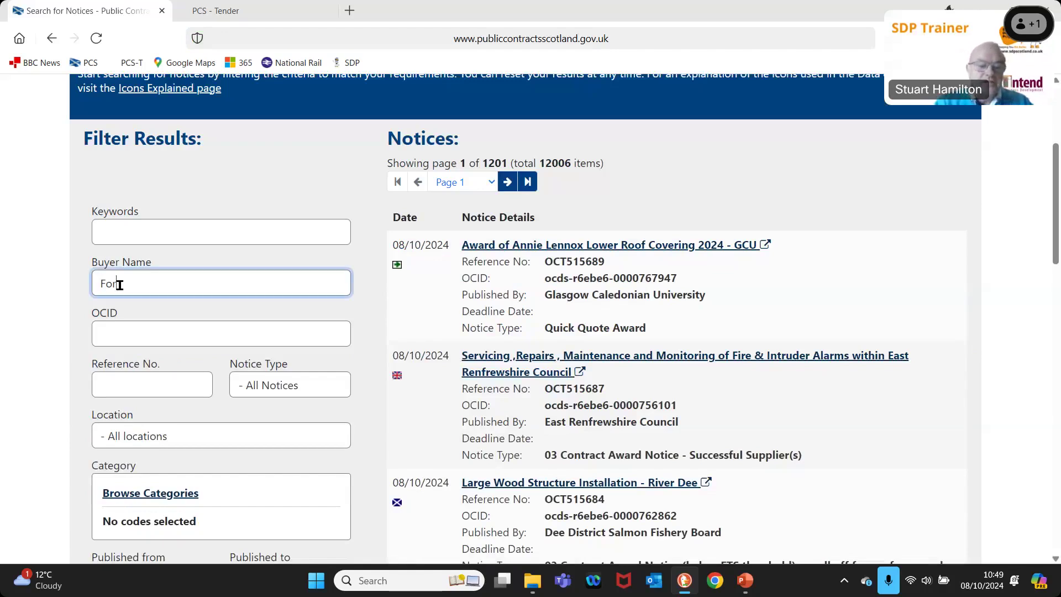
text(est andn)
key(BackSpace)
key(BackSpace)
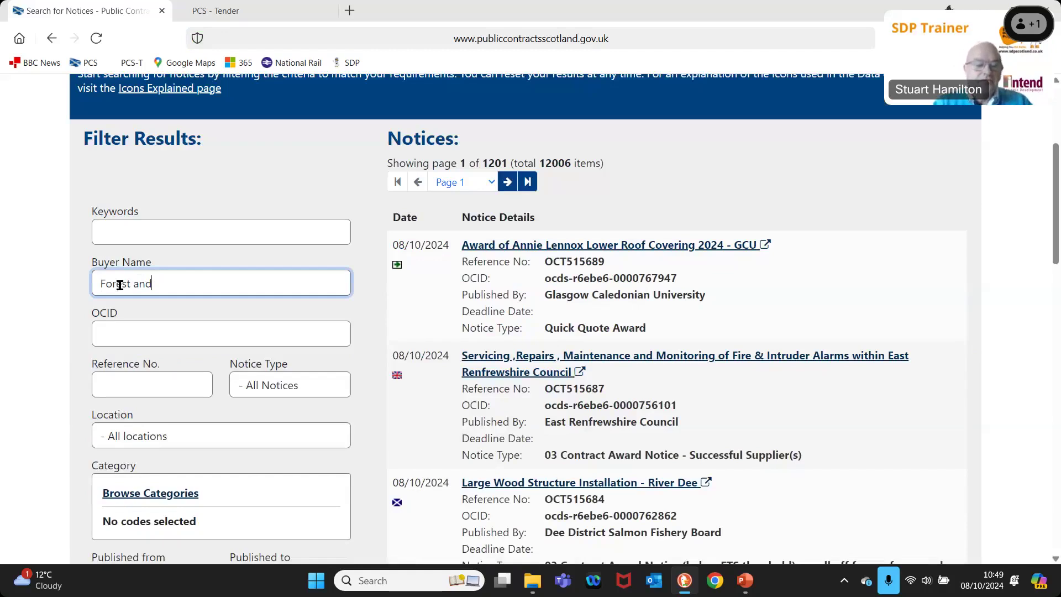
text(L)
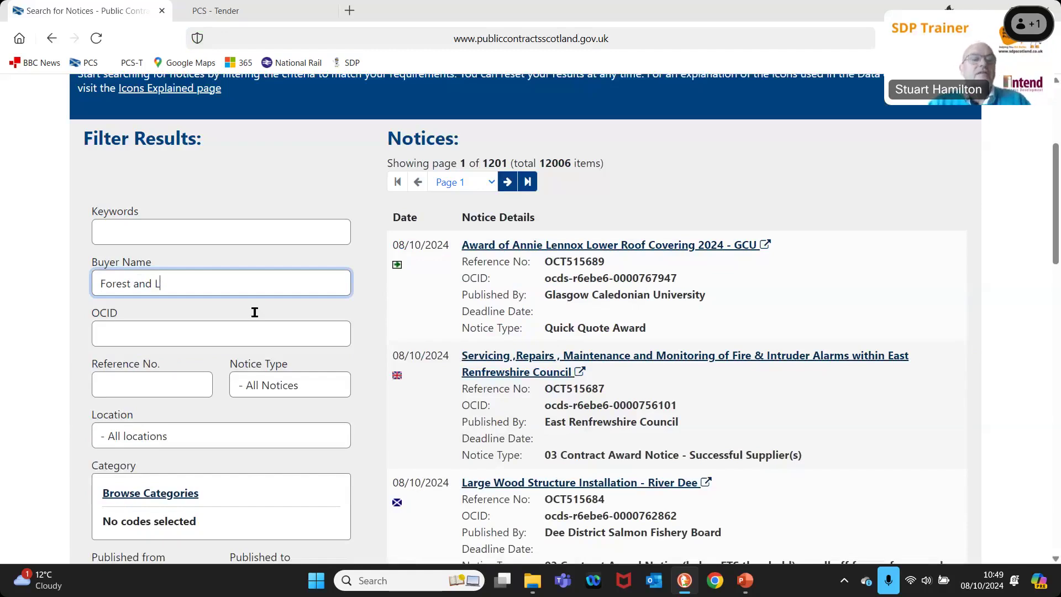
text(and)
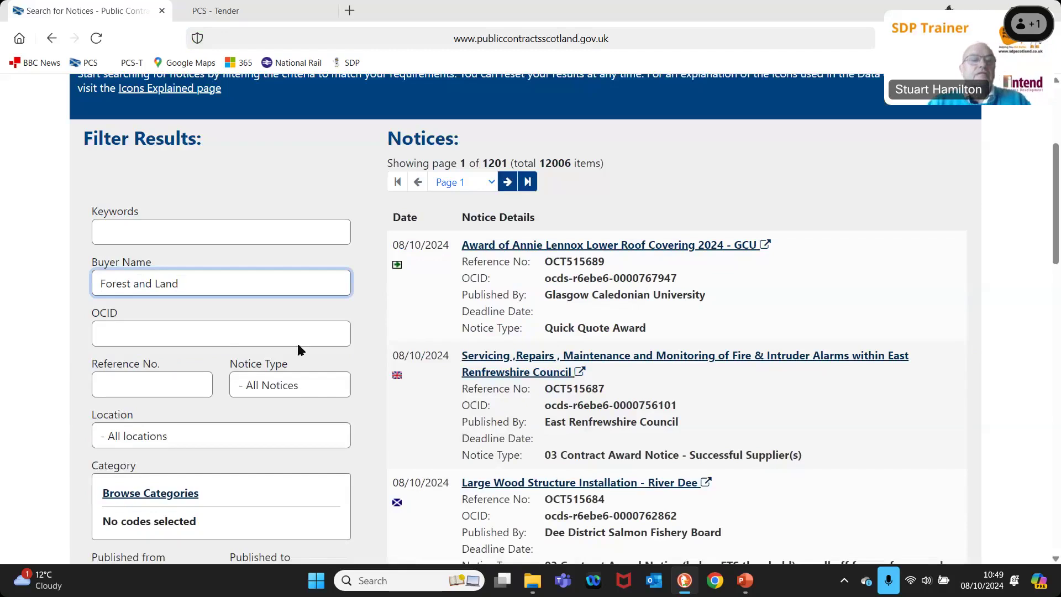
Step: Set the notice type filter to Current Opportunity and run the notice search
scroll(297, 341, down, 1)
click(290, 319)
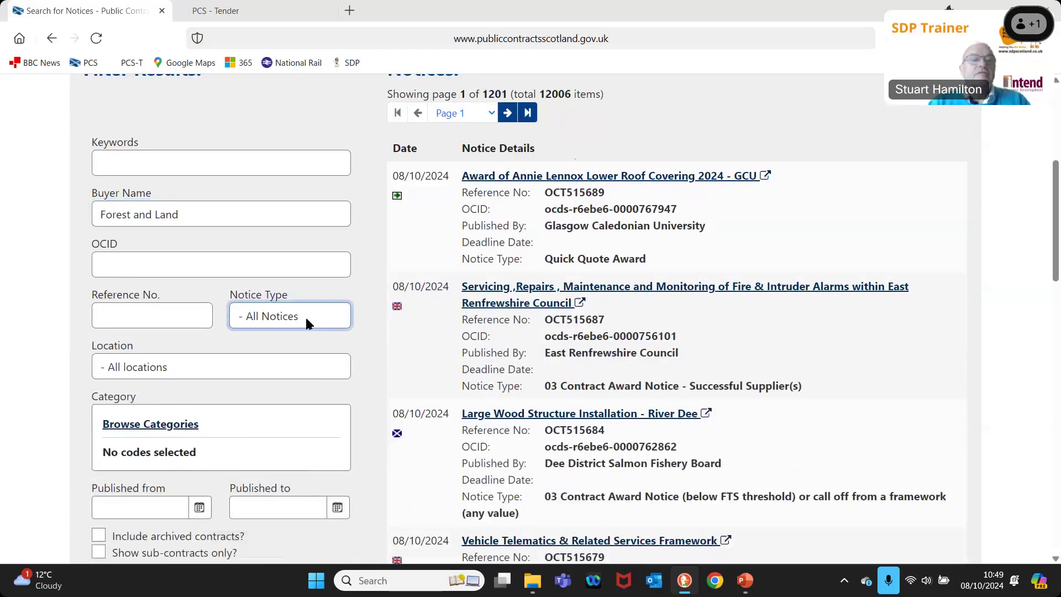
click(305, 316)
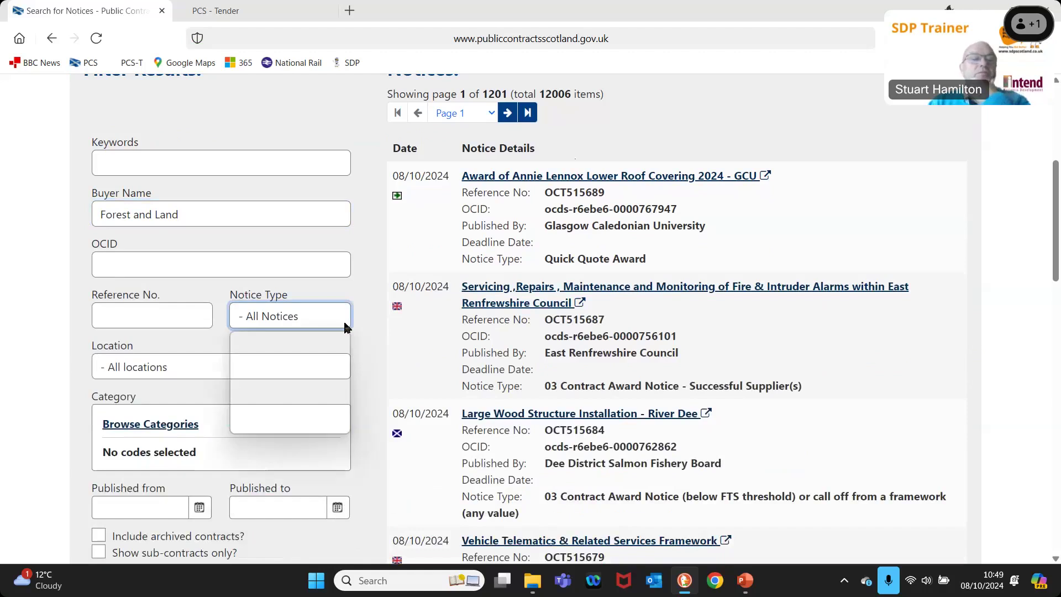
click(293, 363)
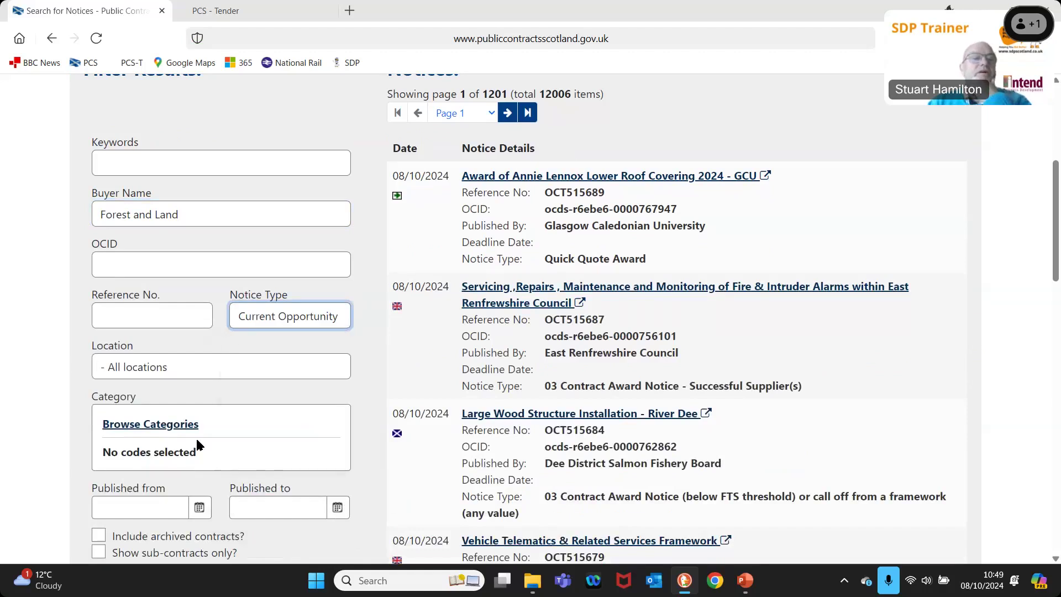
scroll(156, 490, down, 1)
scroll(155, 490, down, 1)
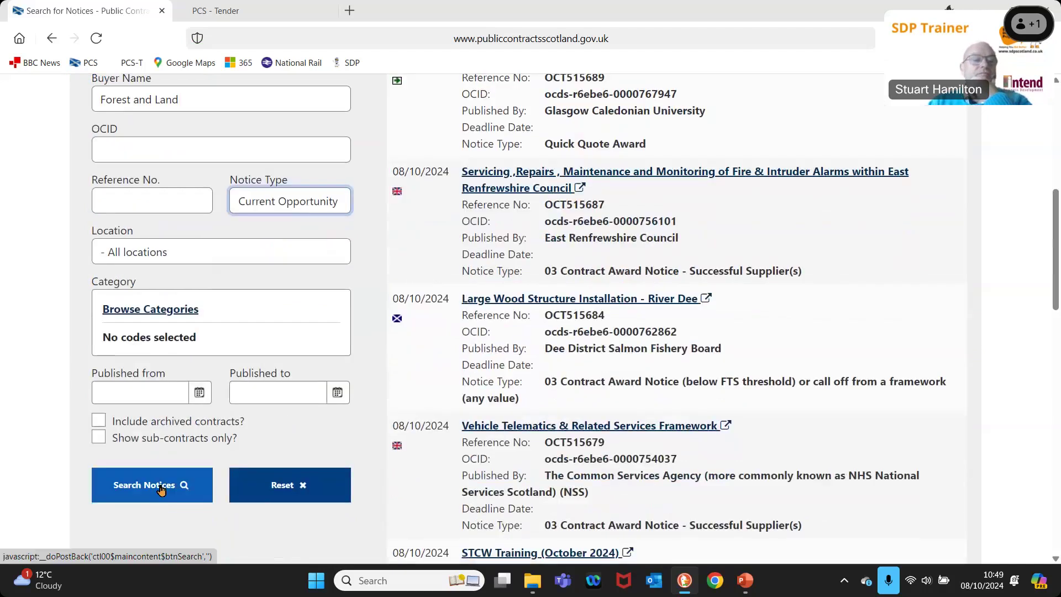
click(161, 490)
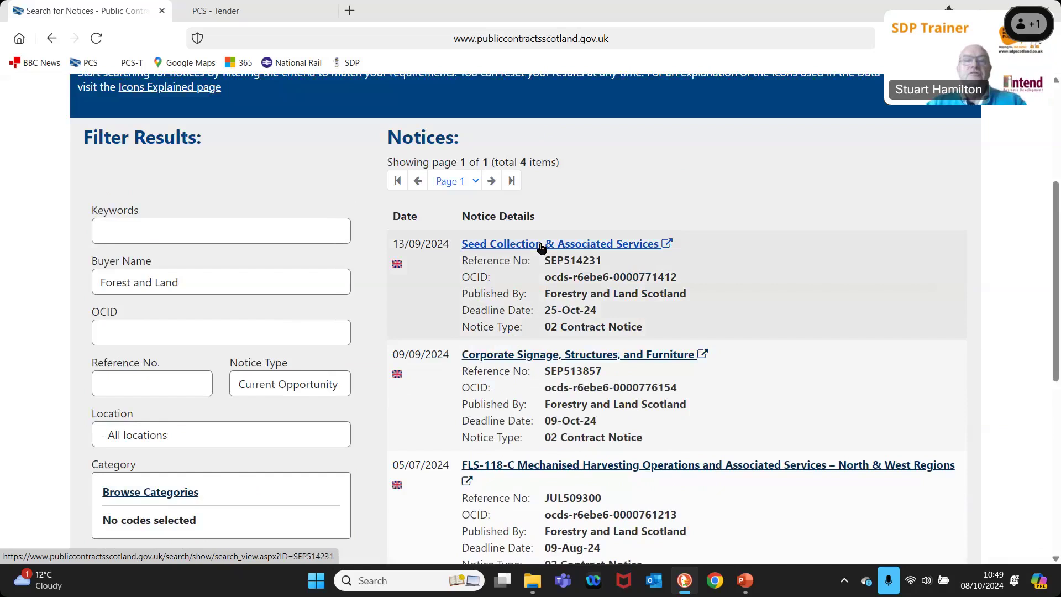
Step: Open the "Seed Collection & Associated Services" notice and read its PCS-Tender instructions
click(541, 247)
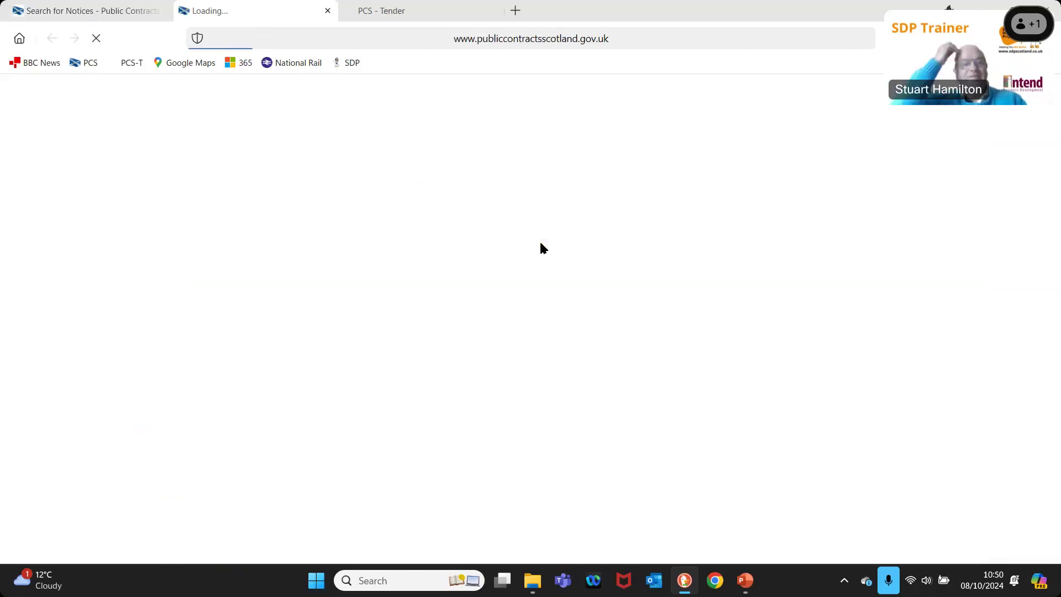
scroll(183, 273, down, 2)
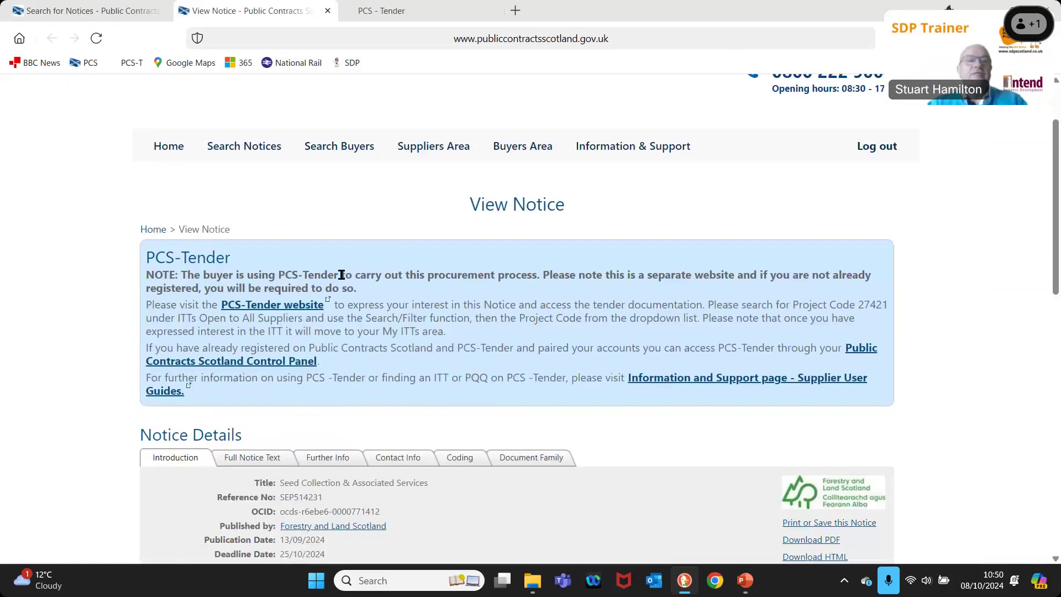
double_click(341, 275)
click(371, 298)
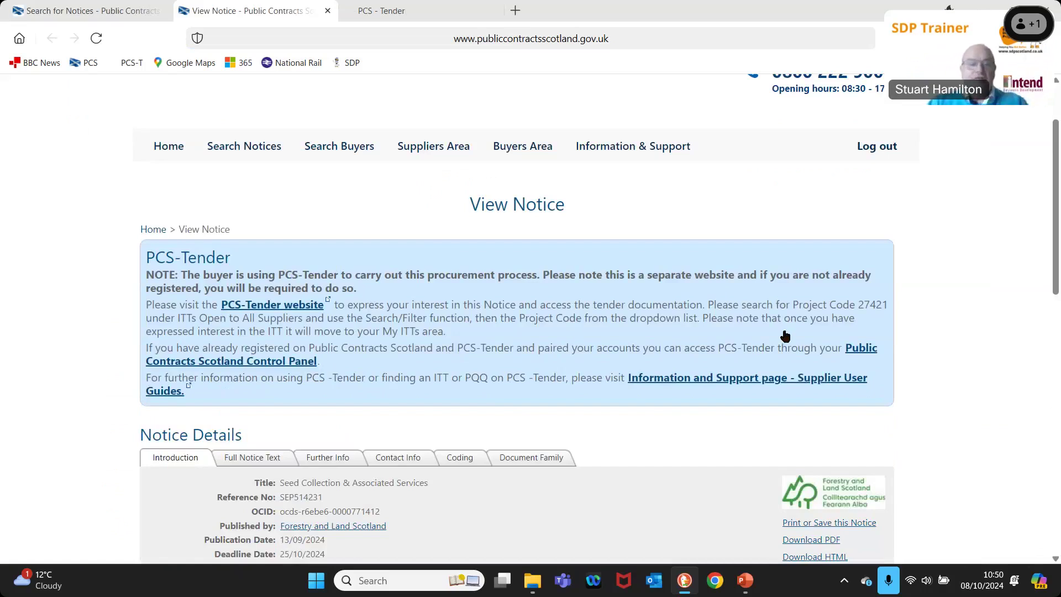
Step: Examine the full notice text for the contract's description, award criteria, estimated value and duration
scroll(306, 378, down, 2)
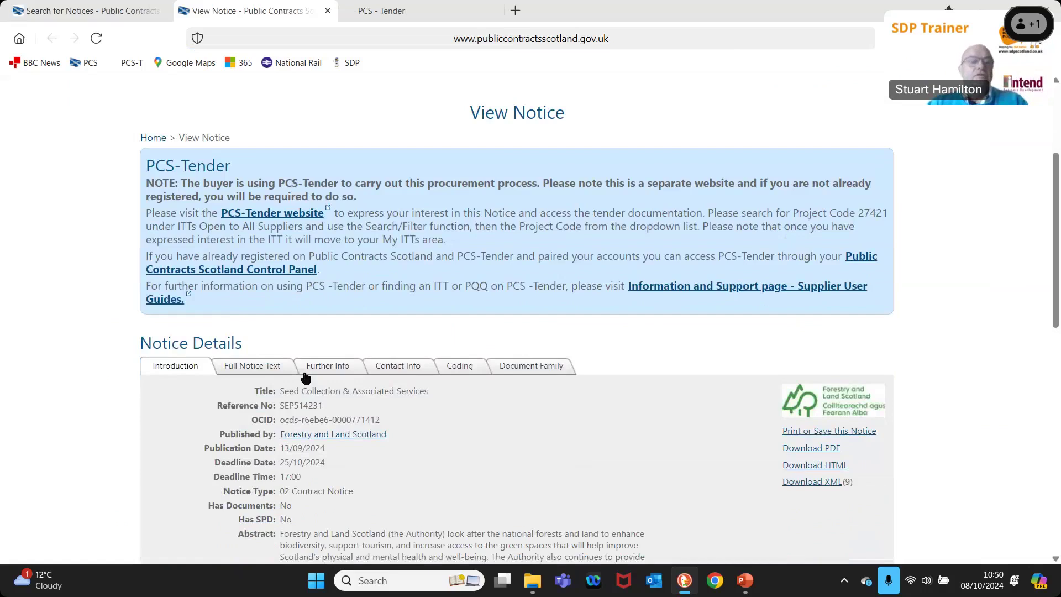
click(253, 367)
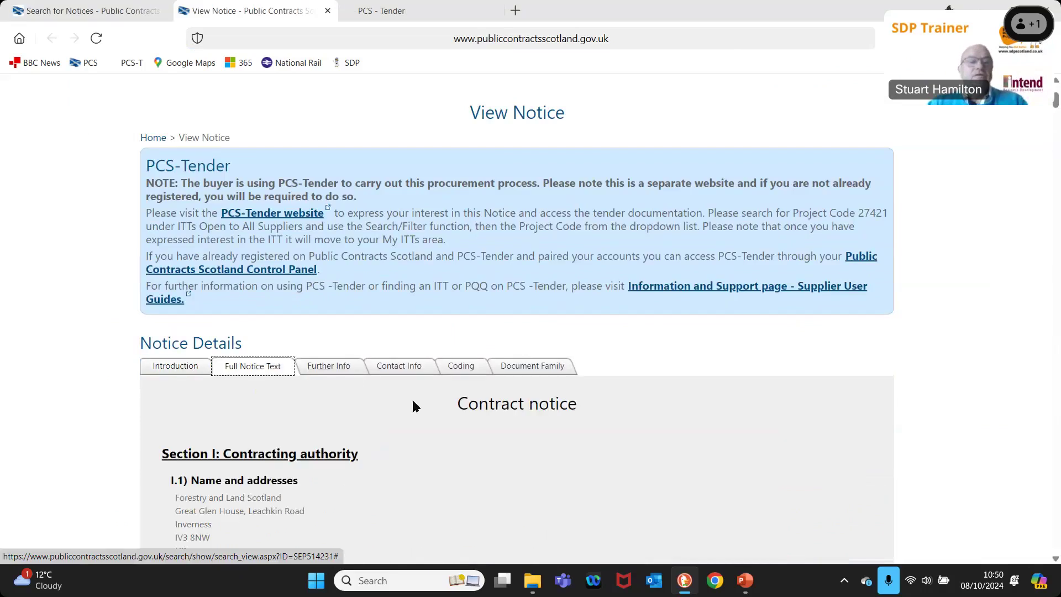
scroll(294, 245, down, 2)
scroll(423, 351, down, 2)
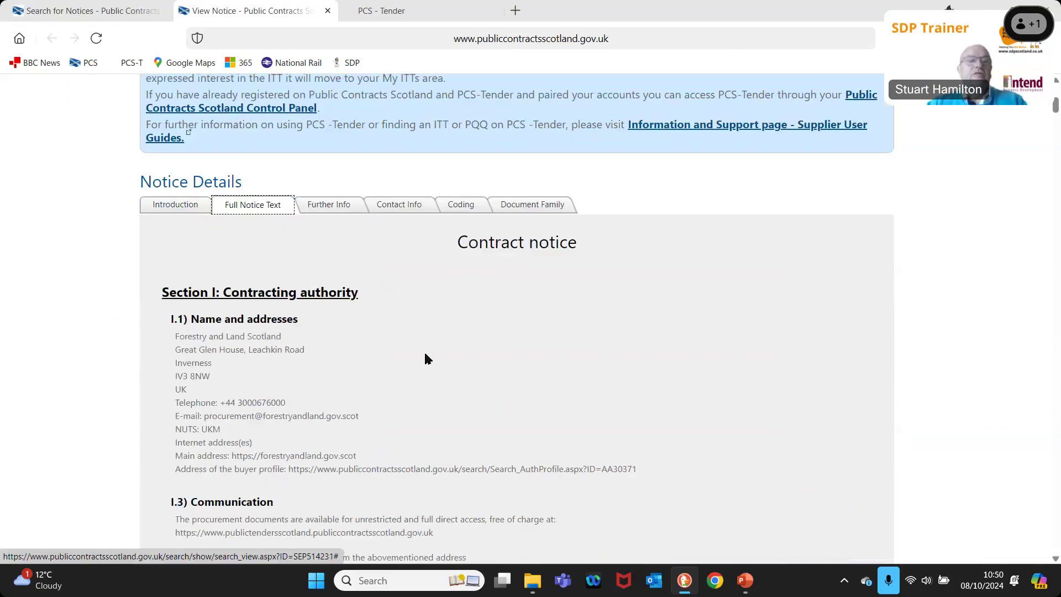
scroll(423, 350, down, 7)
scroll(974, 202, down, 4)
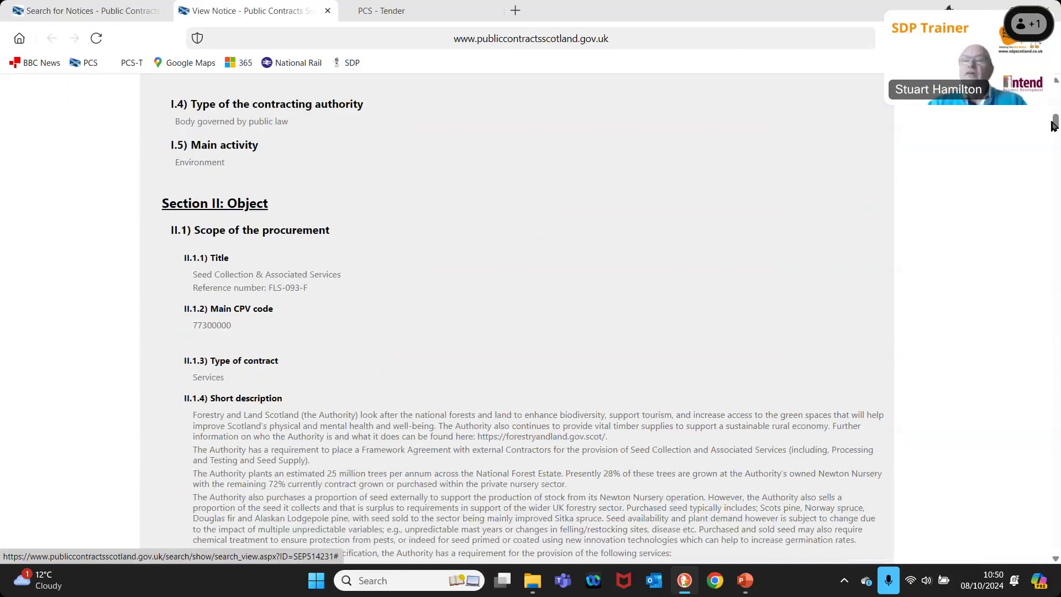
drag(1056, 126, 1056, 162)
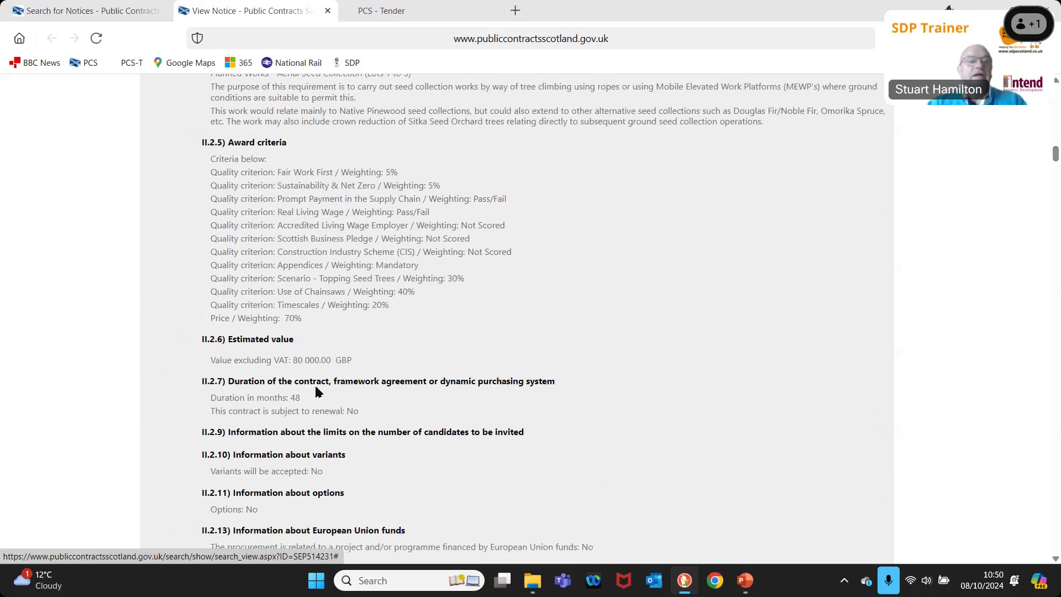
scroll(355, 456, down, 2)
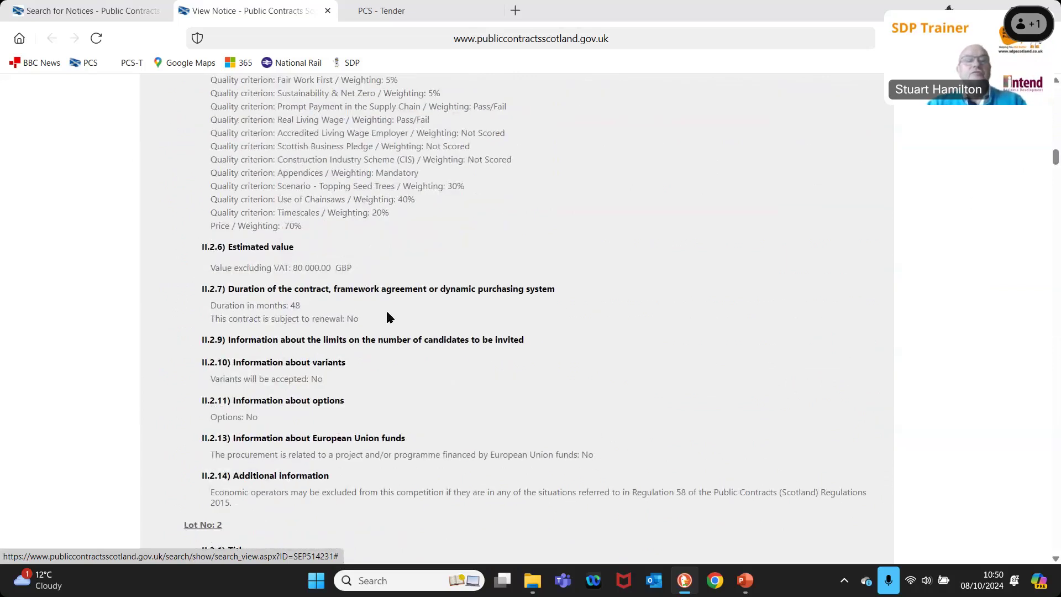
scroll(992, 244, down, 1)
scroll(992, 245, up, 2)
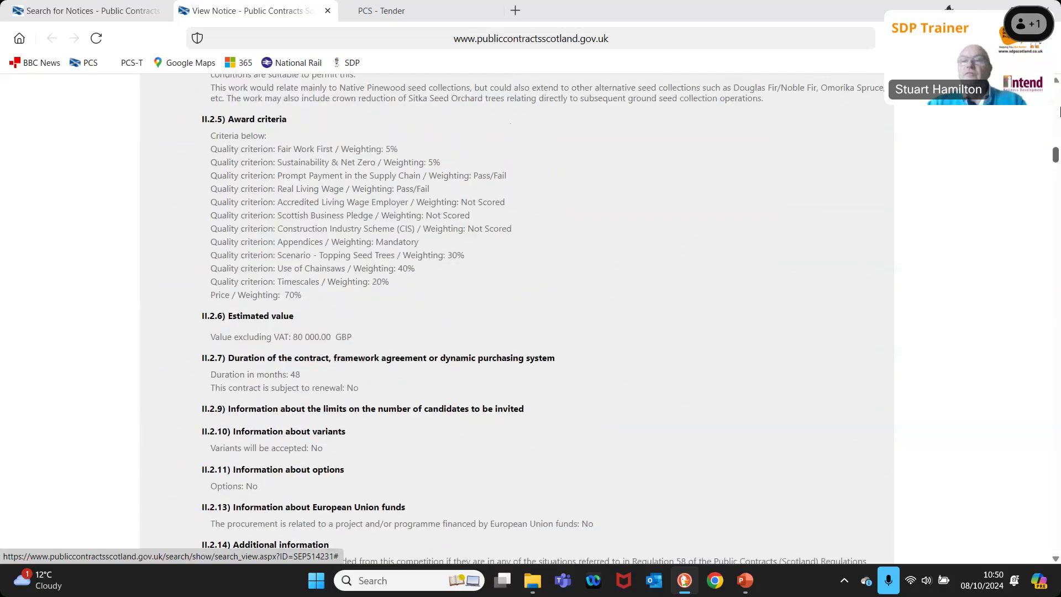
Step: Return to the notice's introduction and copy project code 27421 from the PCS-Tender instructions
key(Home)
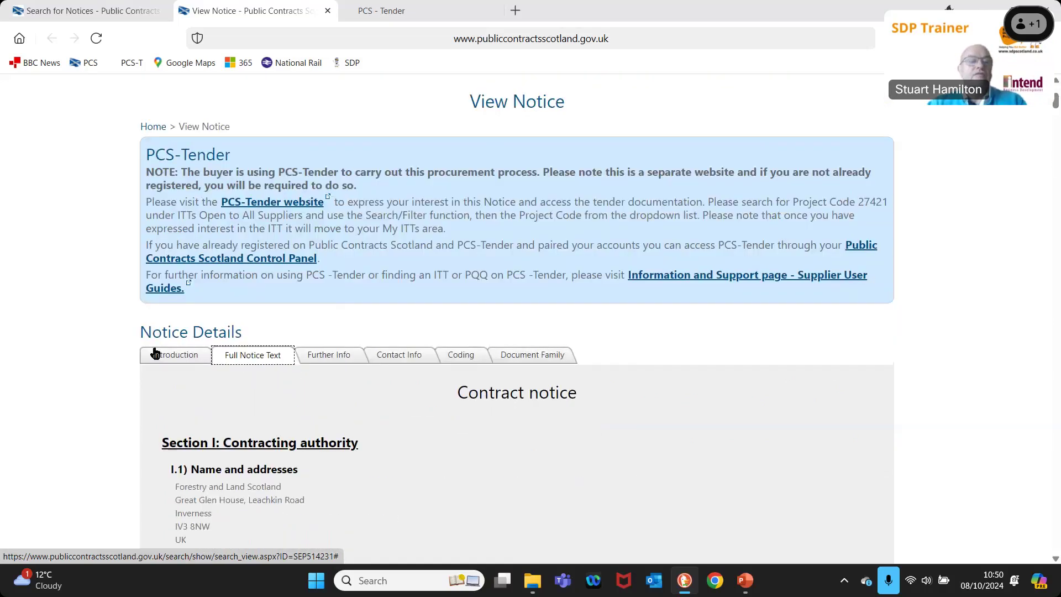
click(155, 354)
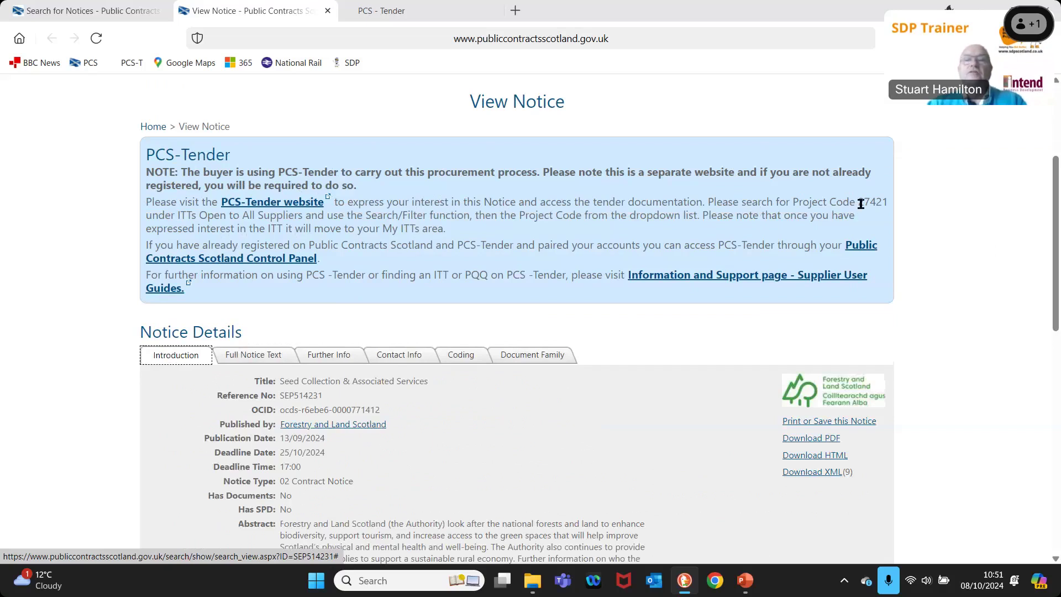
drag(861, 204, 885, 208)
key(ctrl+c)
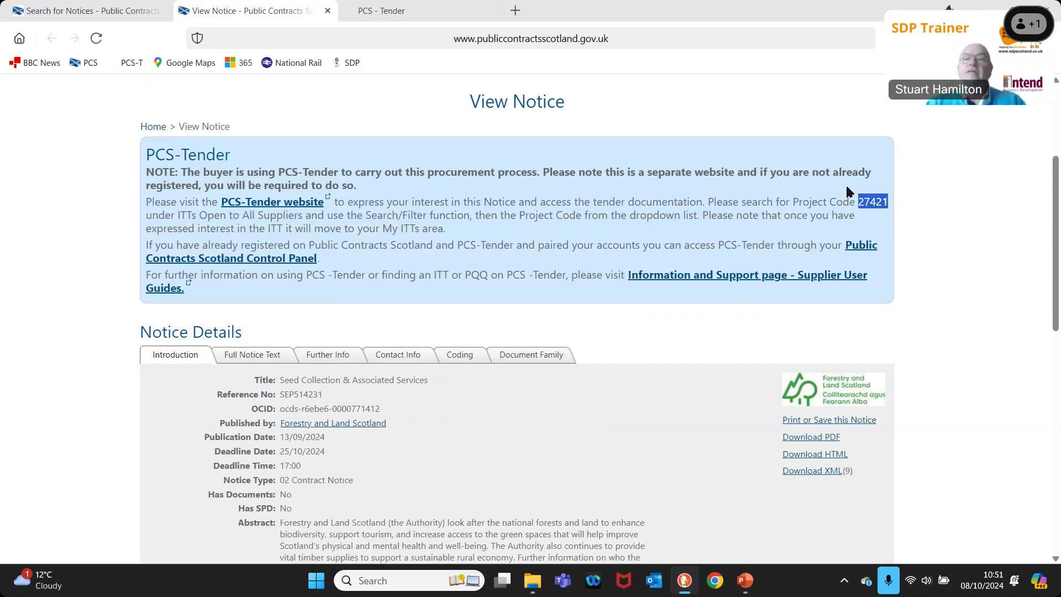
right_click(873, 203)
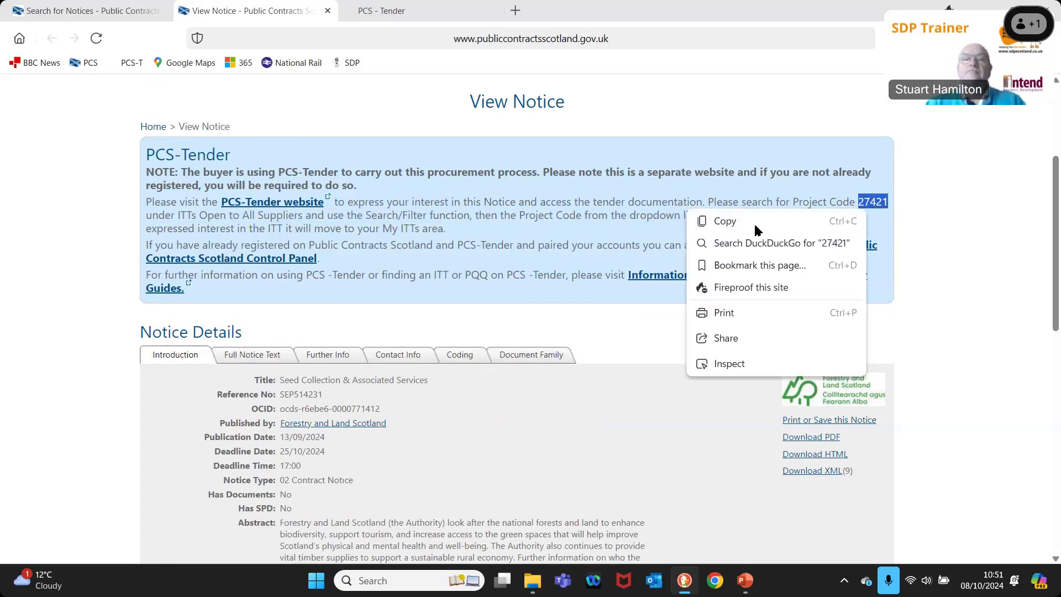
click(714, 219)
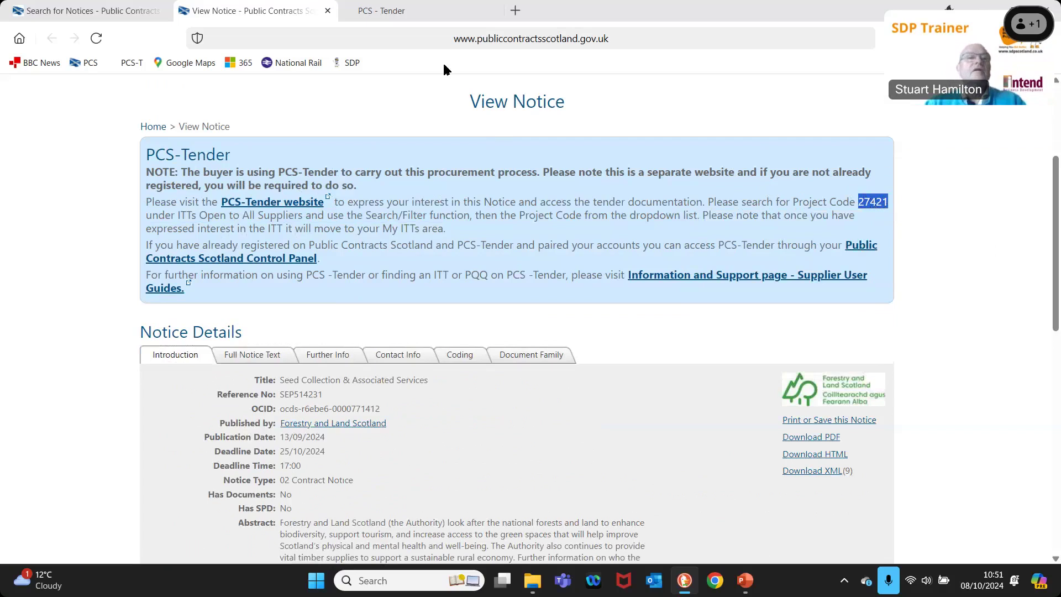
Step: Close the notice page and the notice search page, leaving the PCS-Tender login page open
click(328, 11)
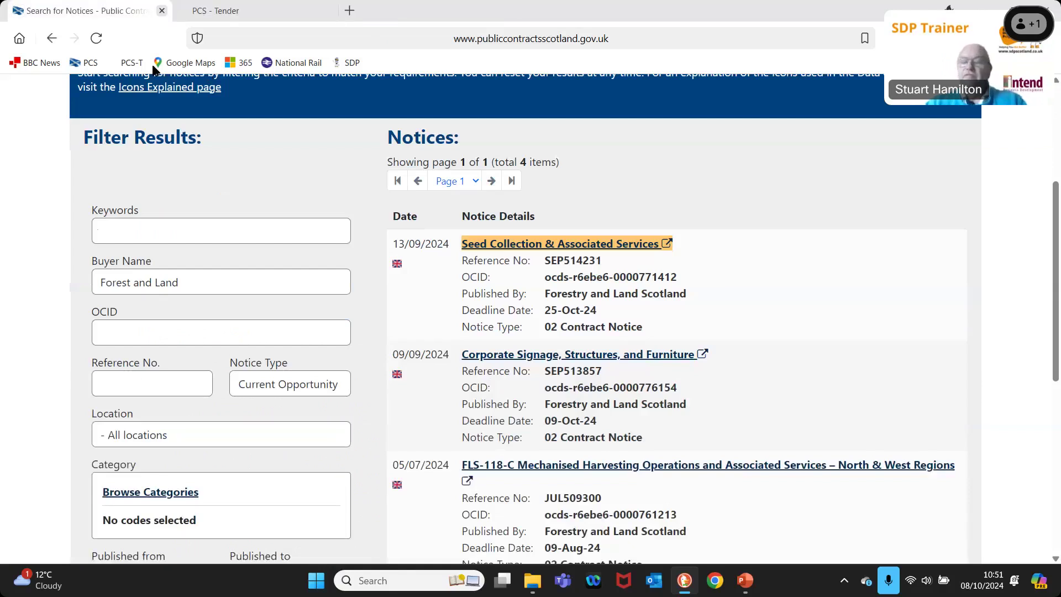
key(ctrl+w)
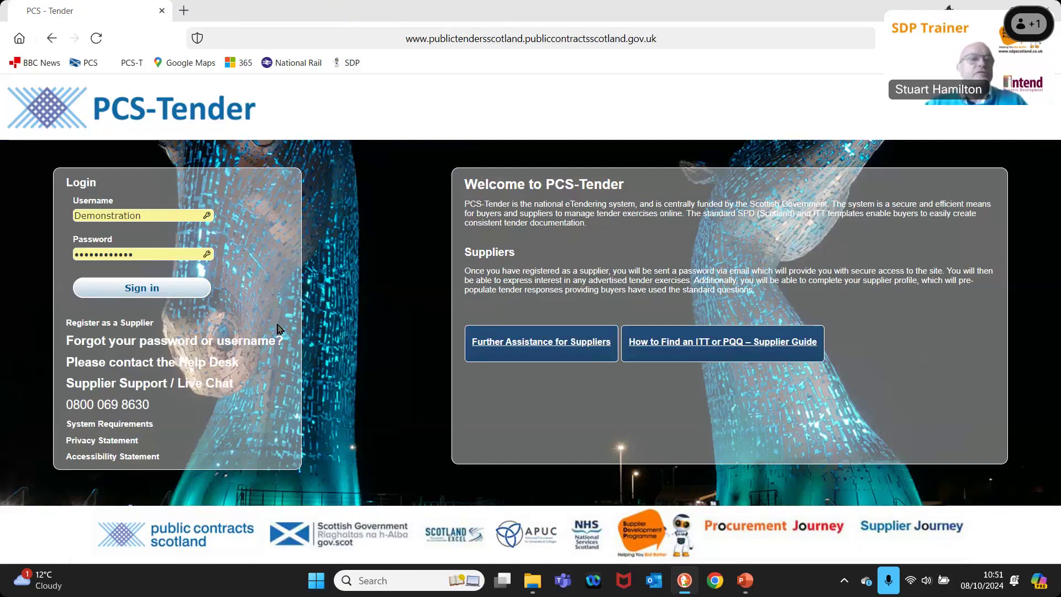
Step: Sign in to PCS-Tender with the saved credentials and open the list of ITTs open to all suppliers
click(147, 293)
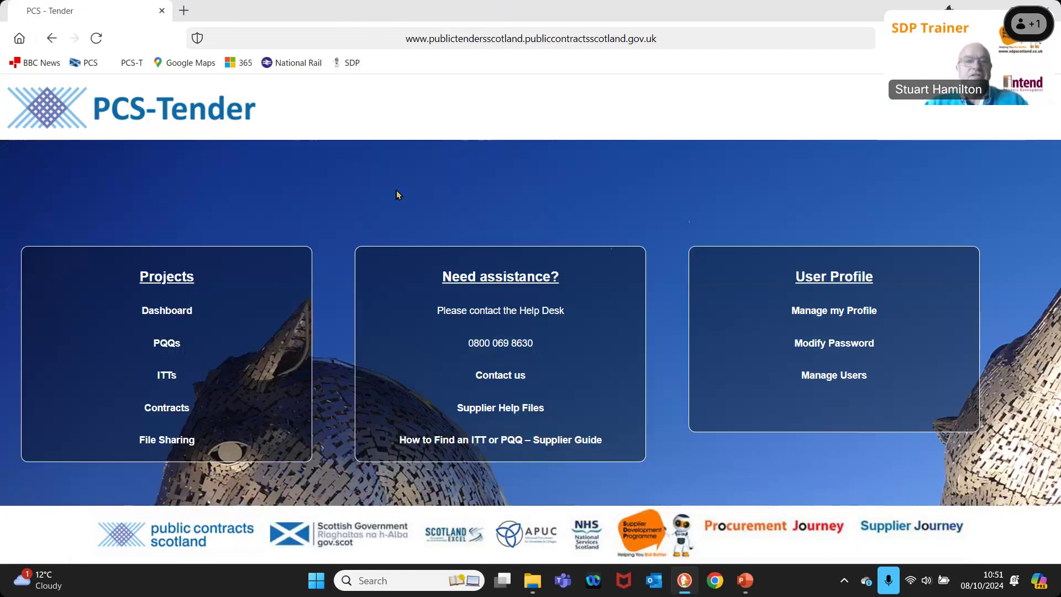
click(165, 378)
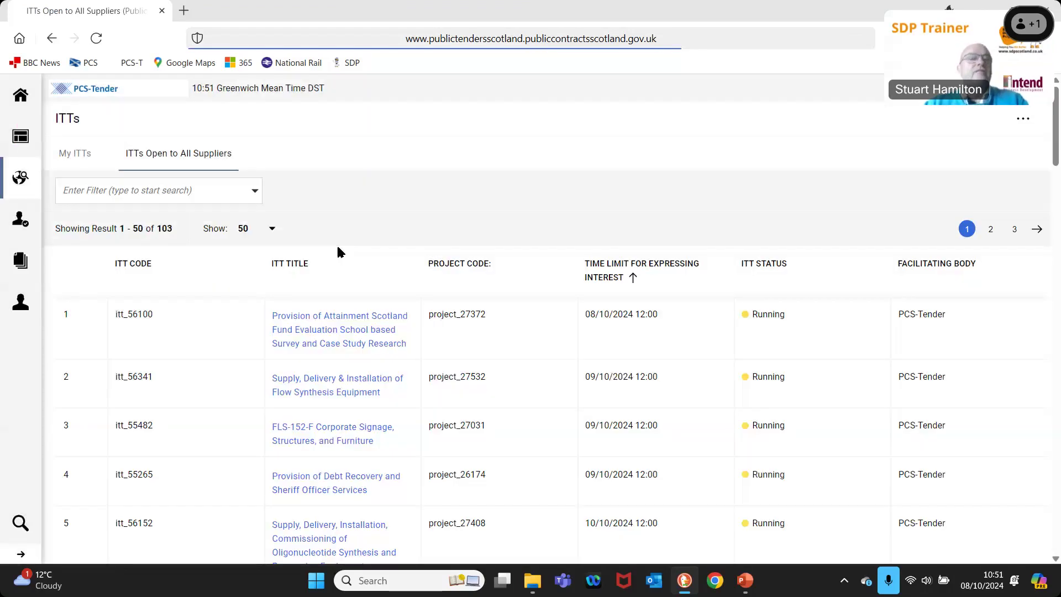
Step: Filter the ITTs open to all suppliers by project code containing the copied value 27421 and run the search
click(241, 194)
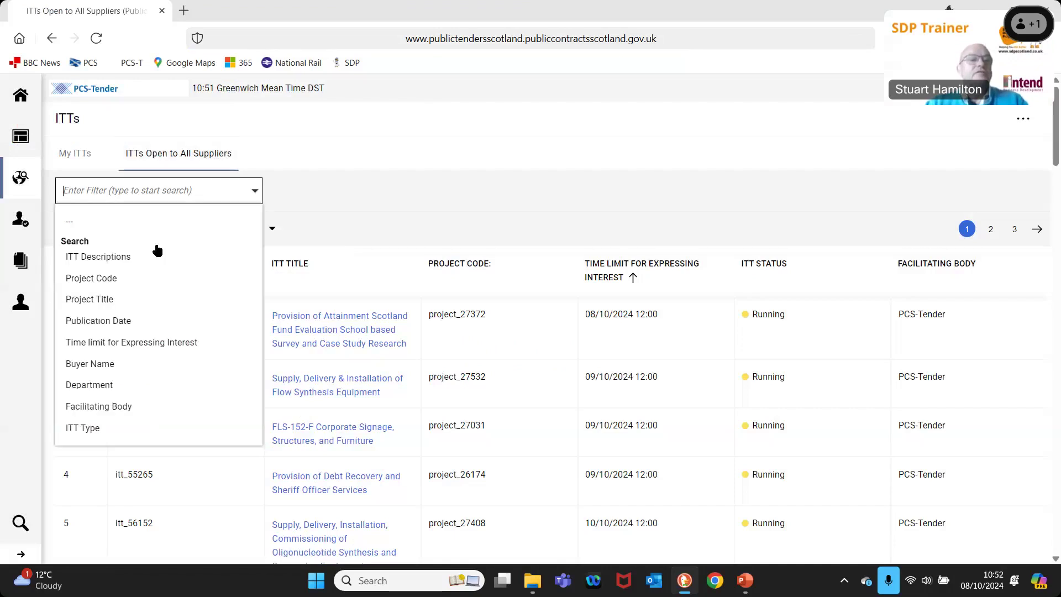
click(112, 278)
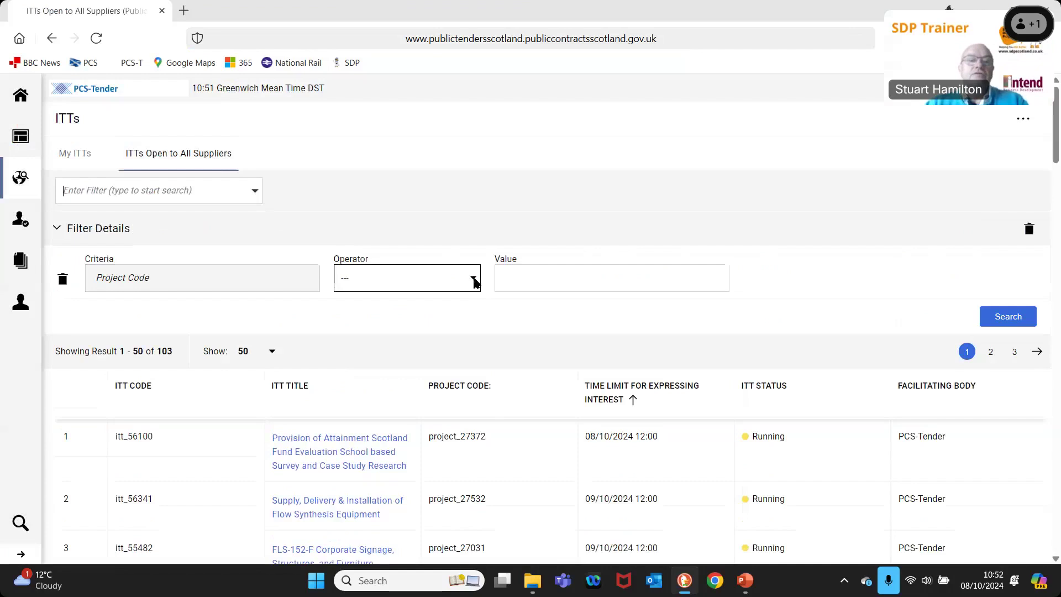
click(472, 278)
click(422, 317)
click(520, 282)
right_click(520, 286)
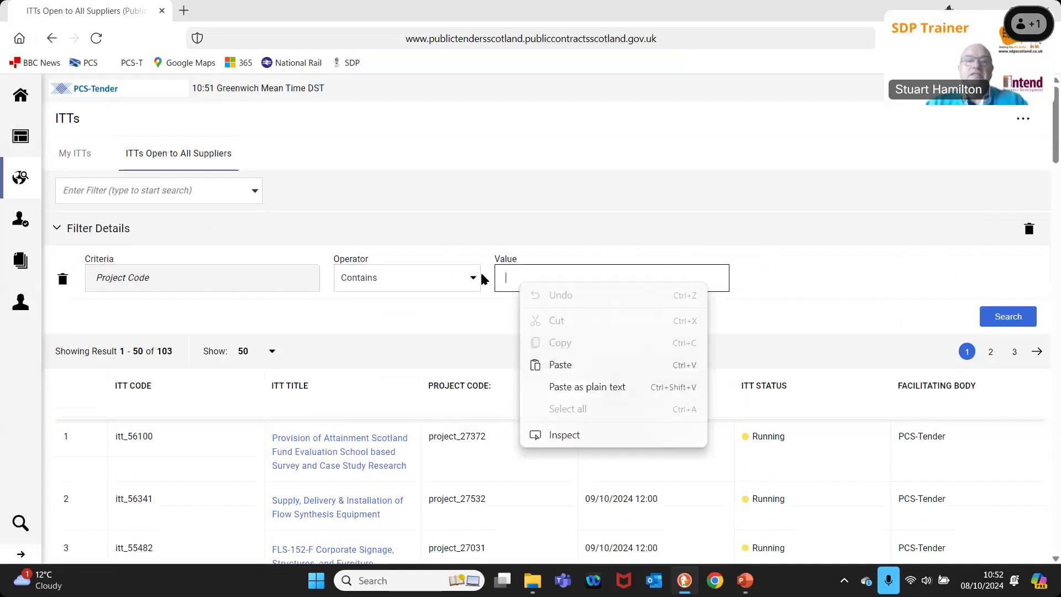
click(560, 365)
click(1006, 317)
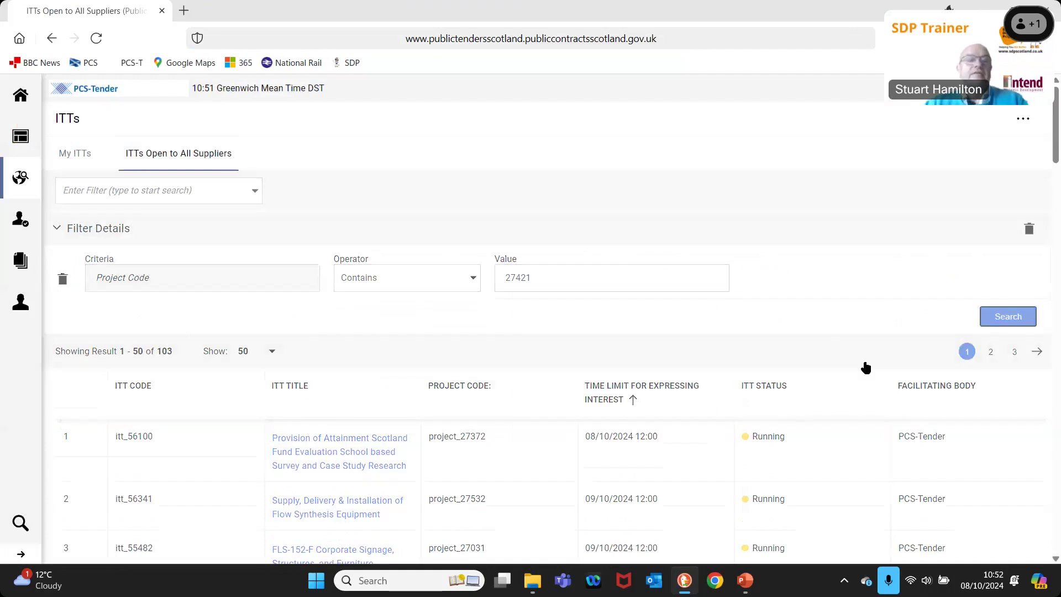
Step: Review the listed FLS-093-F lots and open the ITT for Lot 1 Aerial Seed Collection - North Region
scroll(758, 374, down, 1)
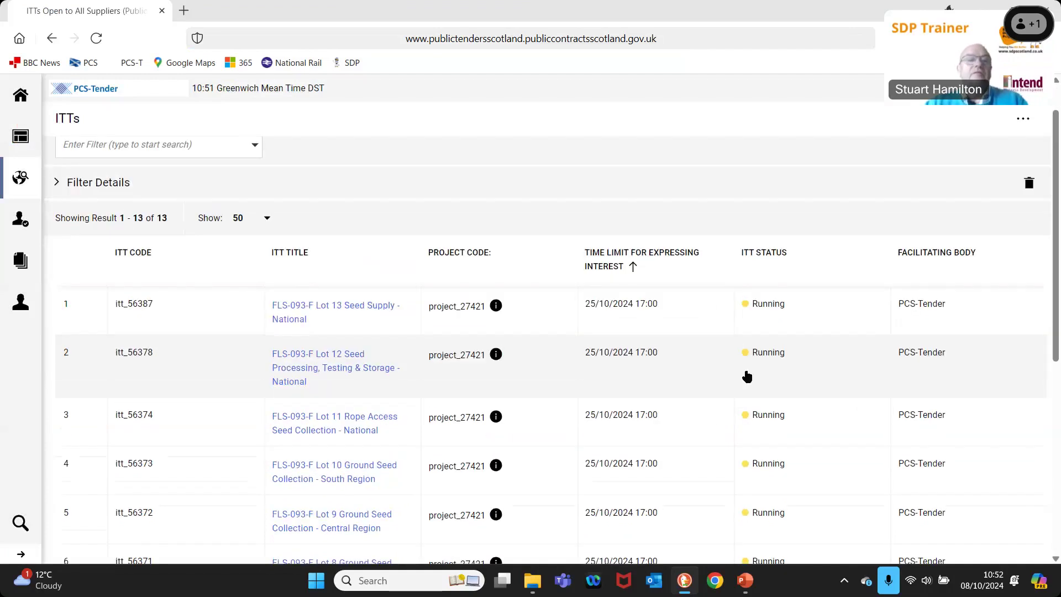
scroll(747, 376, down, 7)
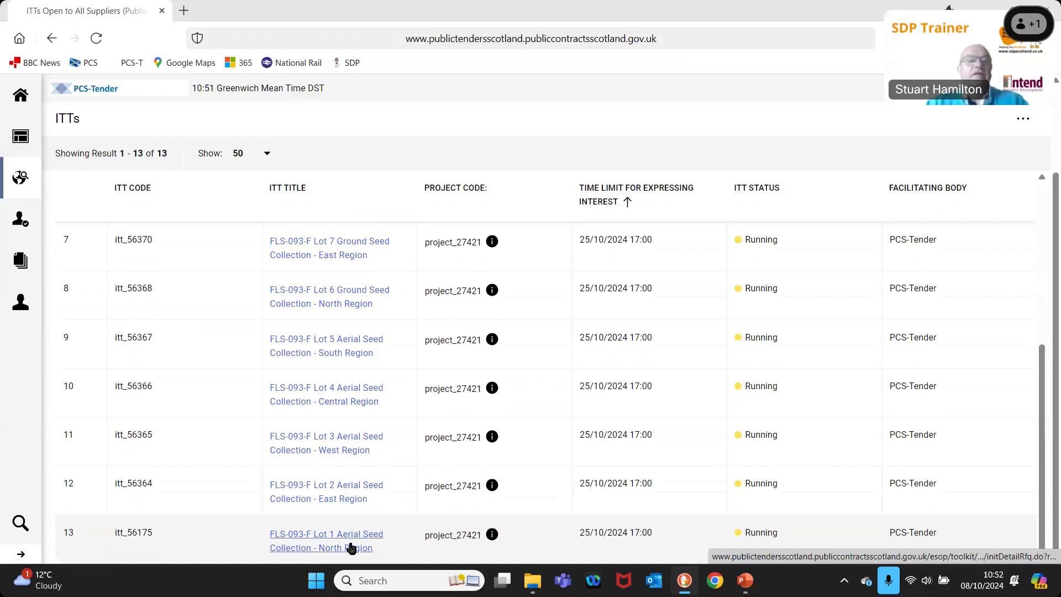
scroll(351, 548, up, 1)
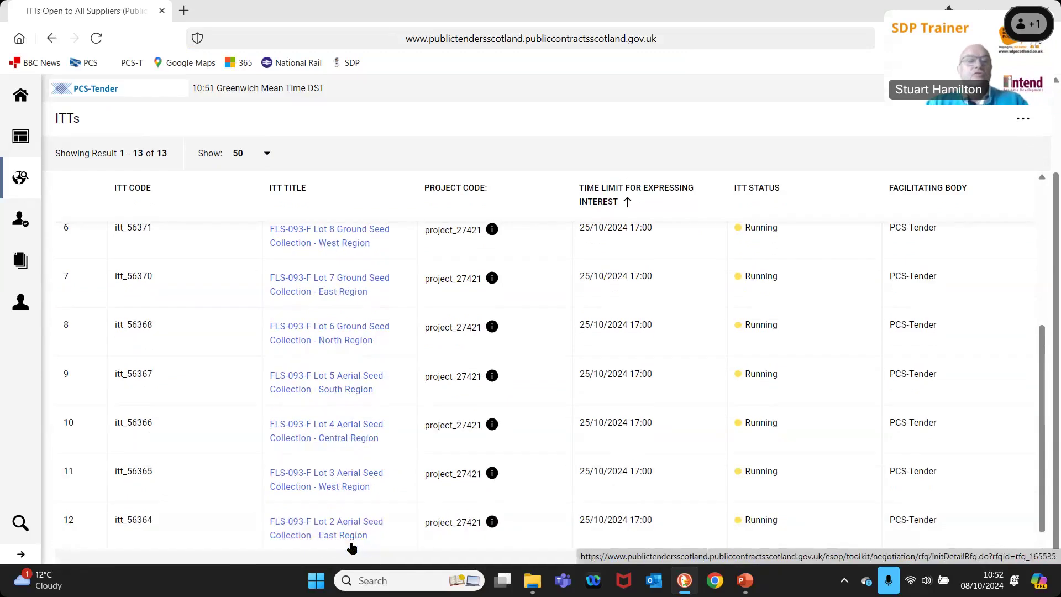
scroll(351, 547, up, 5)
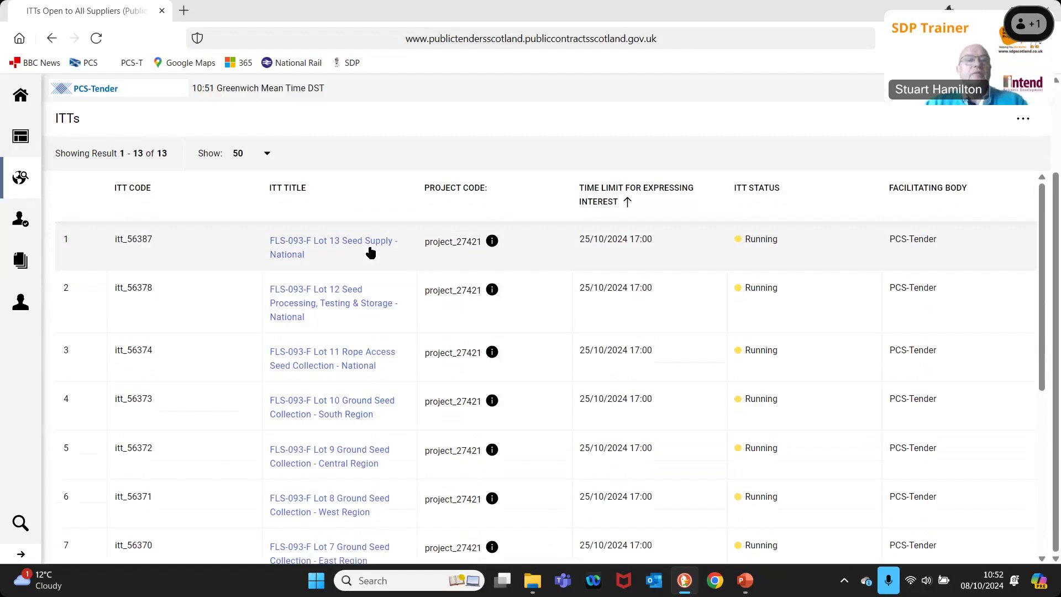
scroll(387, 287, down, 5)
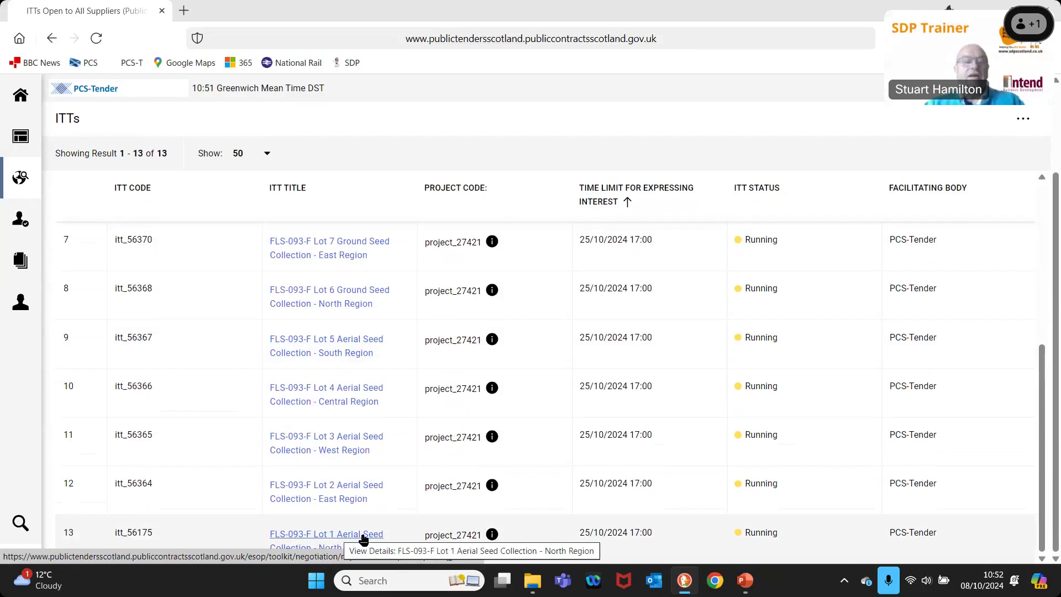
click(347, 539)
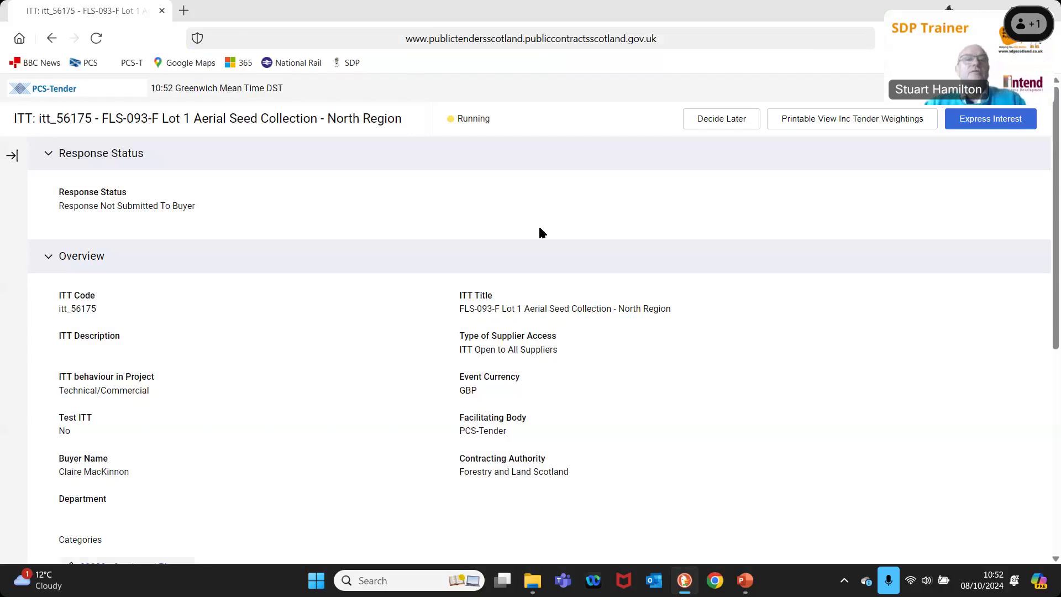
Step: Examine the Lot 1 ITT's overview, dates and technical and commercial score weights, and return to the list with the decision deferred
scroll(381, 391, down, 1)
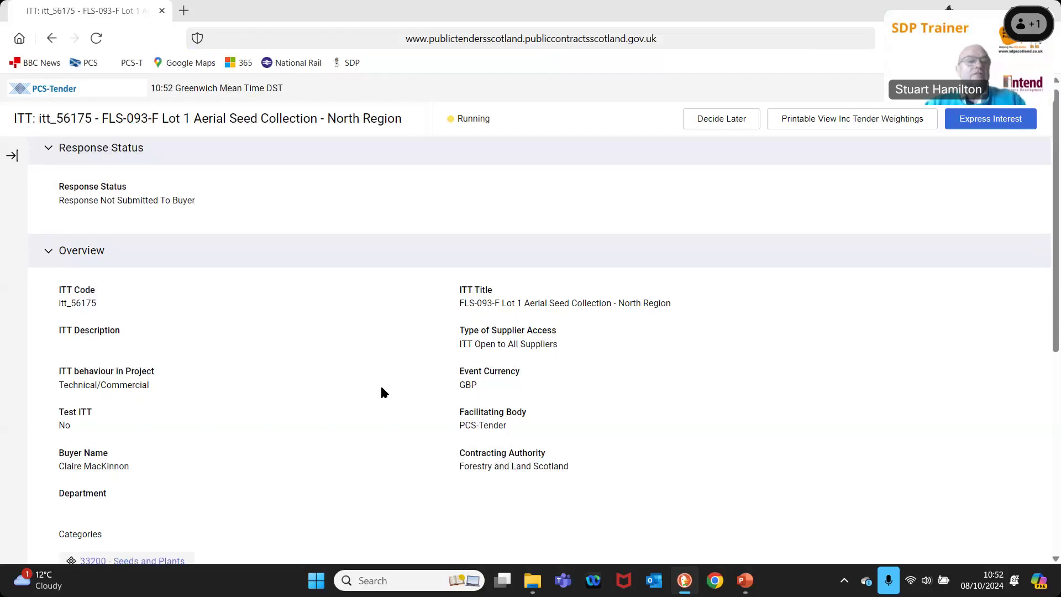
scroll(381, 390, down, 6)
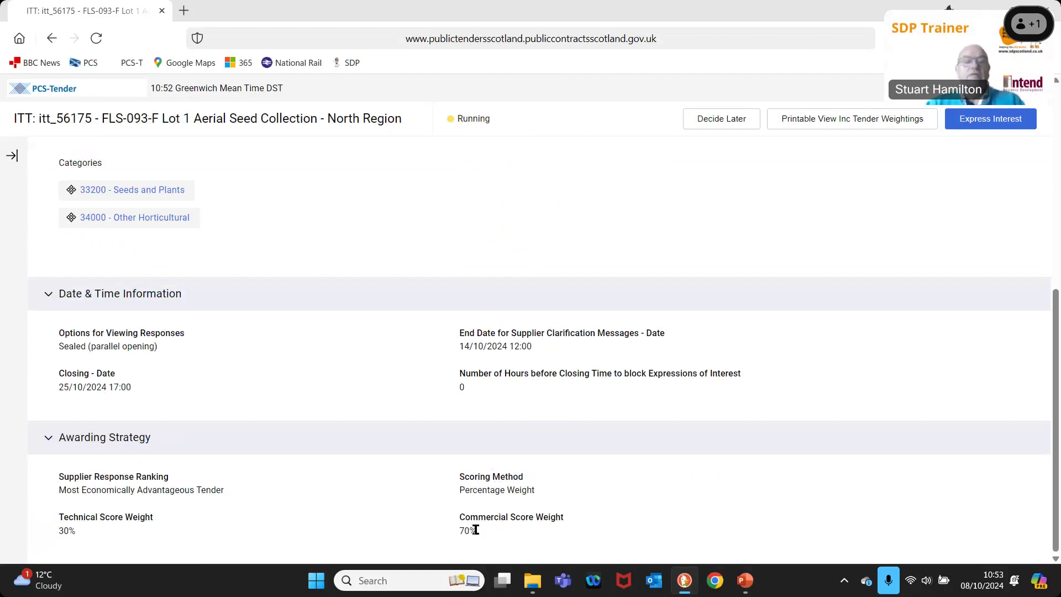
drag(461, 531, 477, 531)
drag(59, 530, 69, 531)
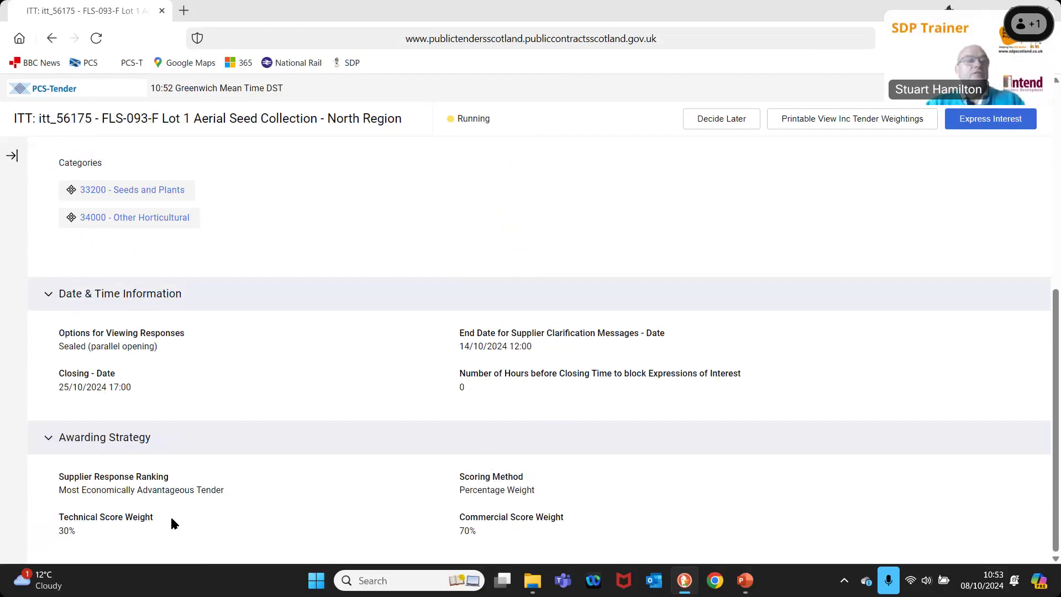
scroll(171, 518, up, 1)
scroll(171, 521, up, 5)
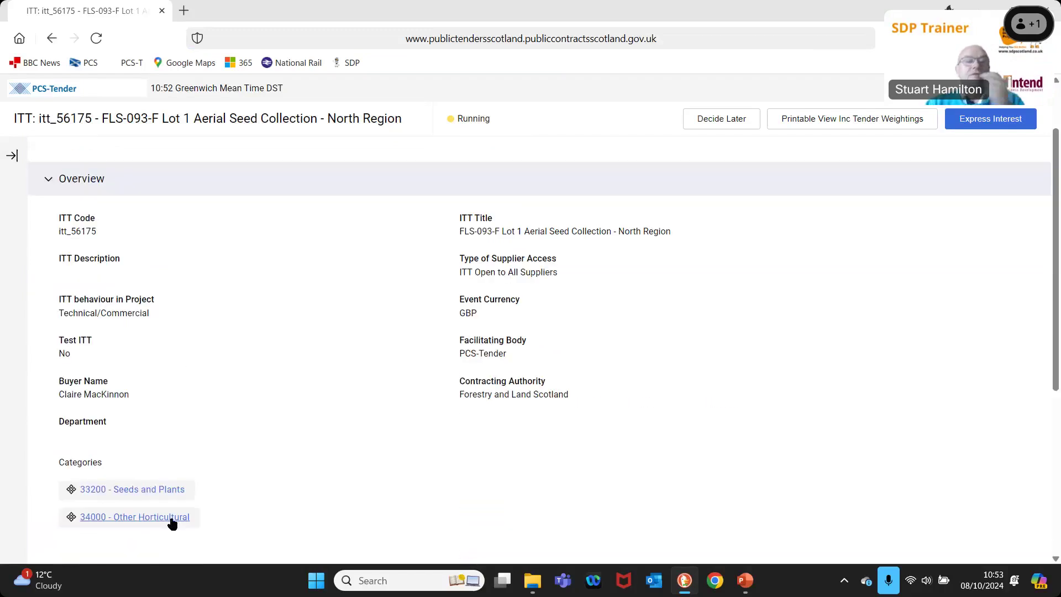
scroll(172, 521, up, 2)
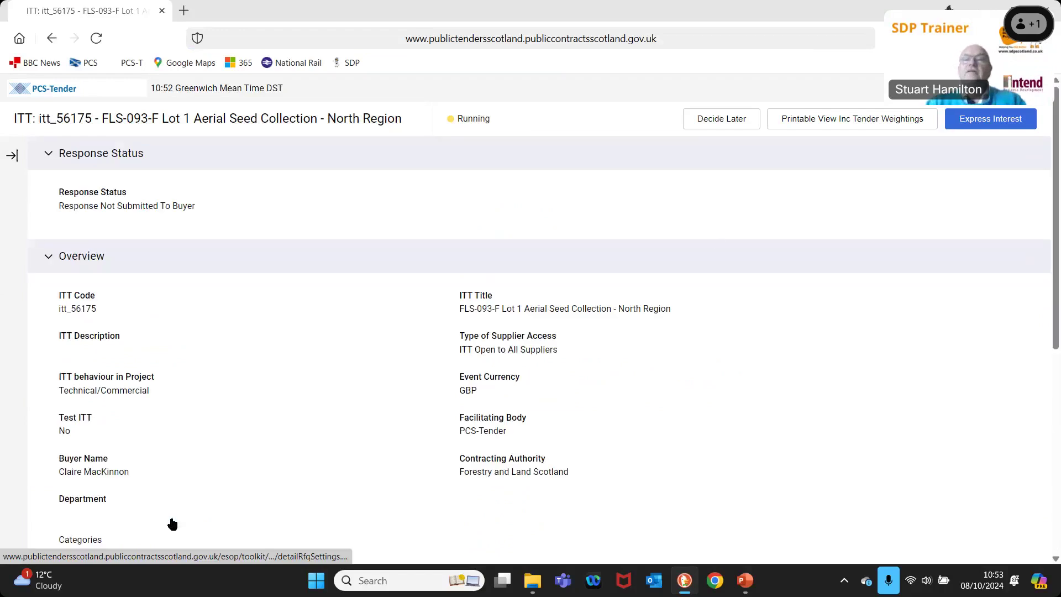
click(727, 124)
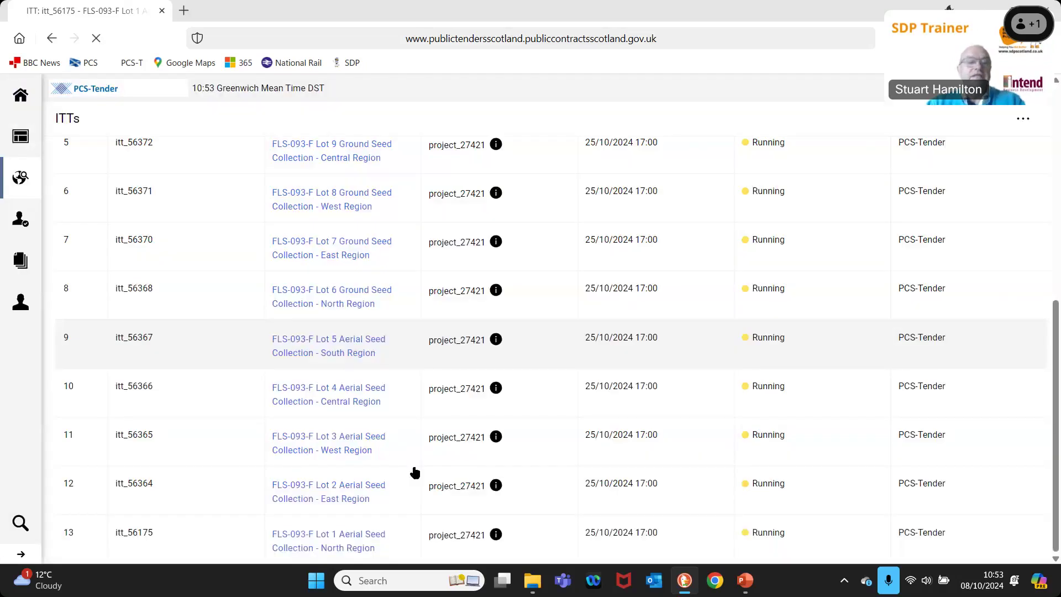
Step: Reopen the Lot 1 Aerial Seed Collection - North Region ITT, express interest in it and accept the qualification ITT warning
click(334, 547)
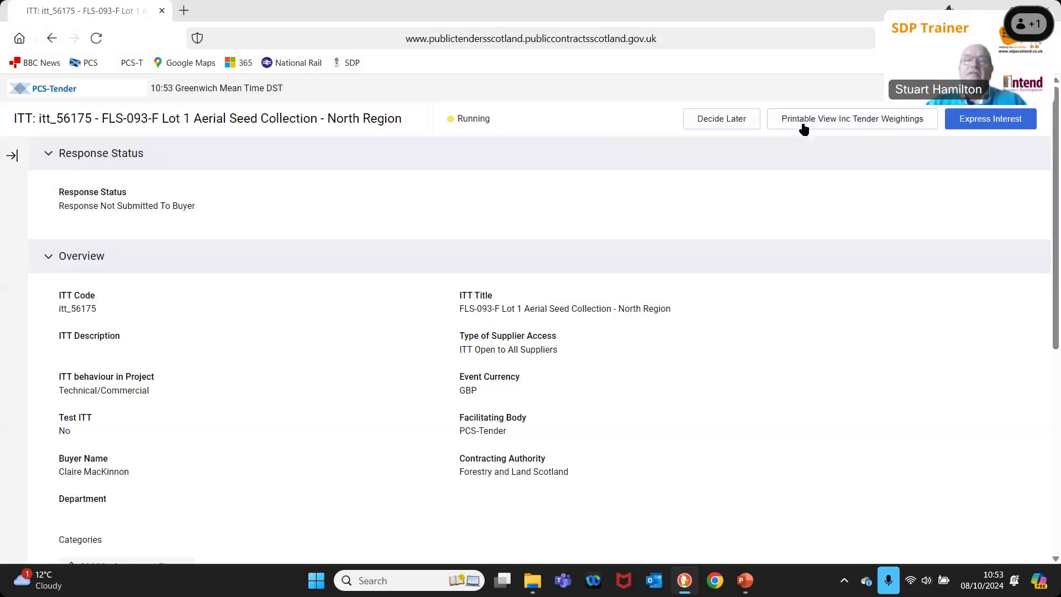
click(984, 125)
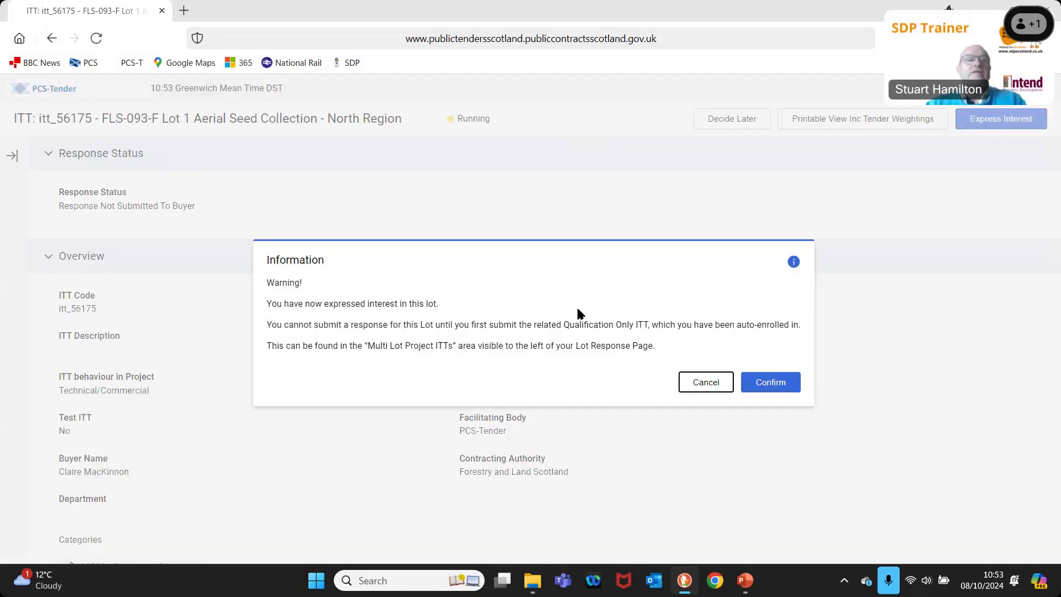
drag(265, 328, 425, 327)
drag(656, 328, 799, 327)
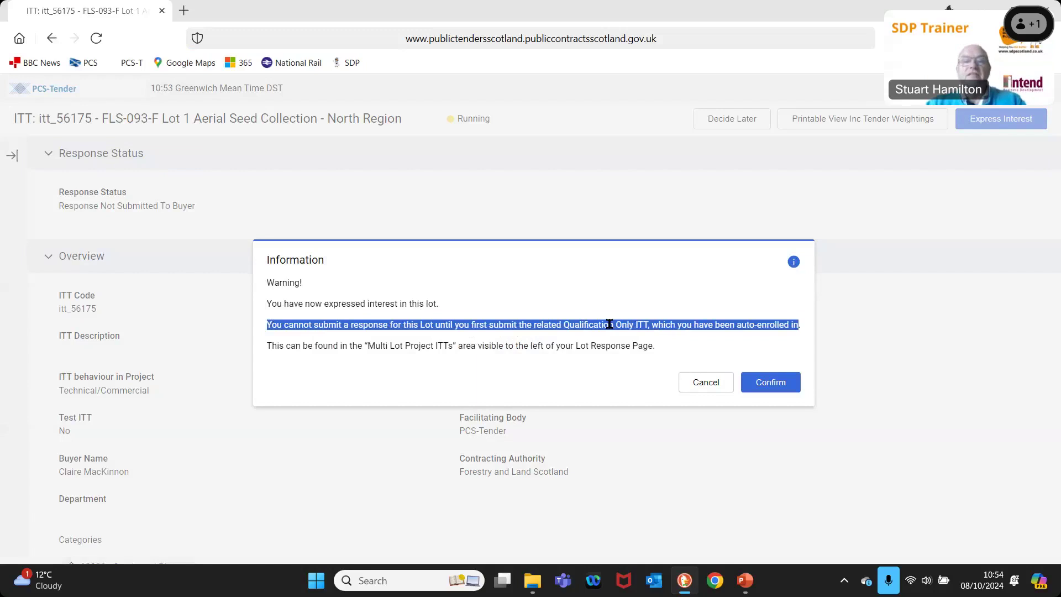
click(763, 387)
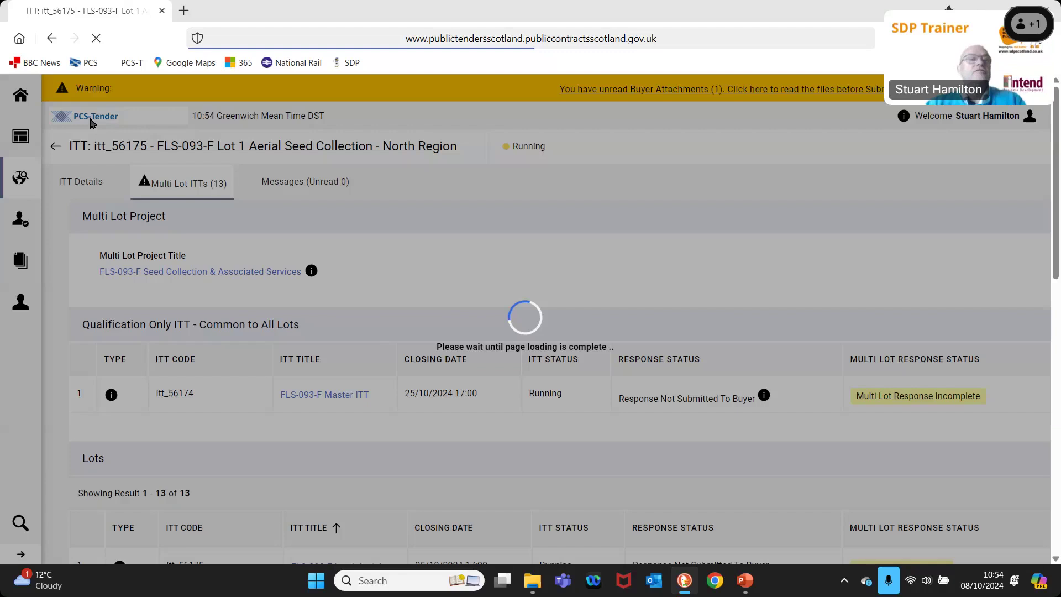
Step: View the account's own ITTs list, including the new project_27421 entries, and exit PCS-Tender
click(25, 98)
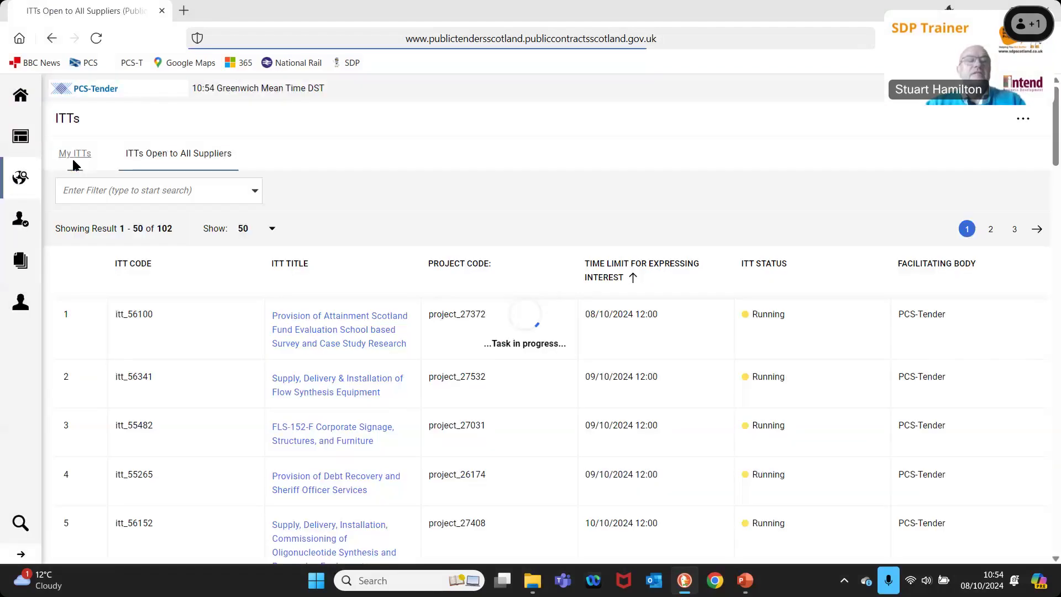
click(72, 157)
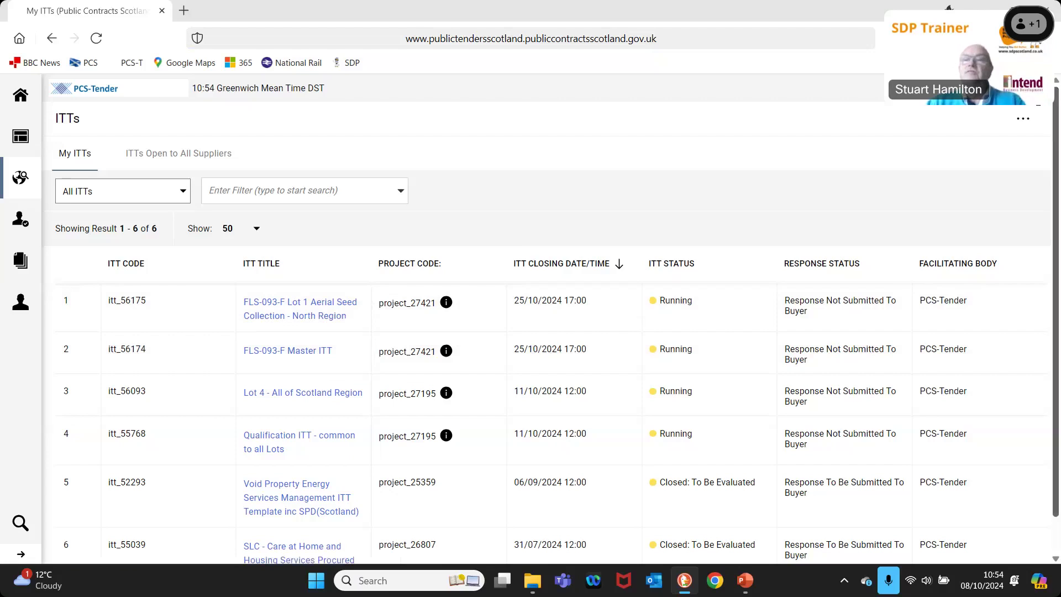
click(1039, 95)
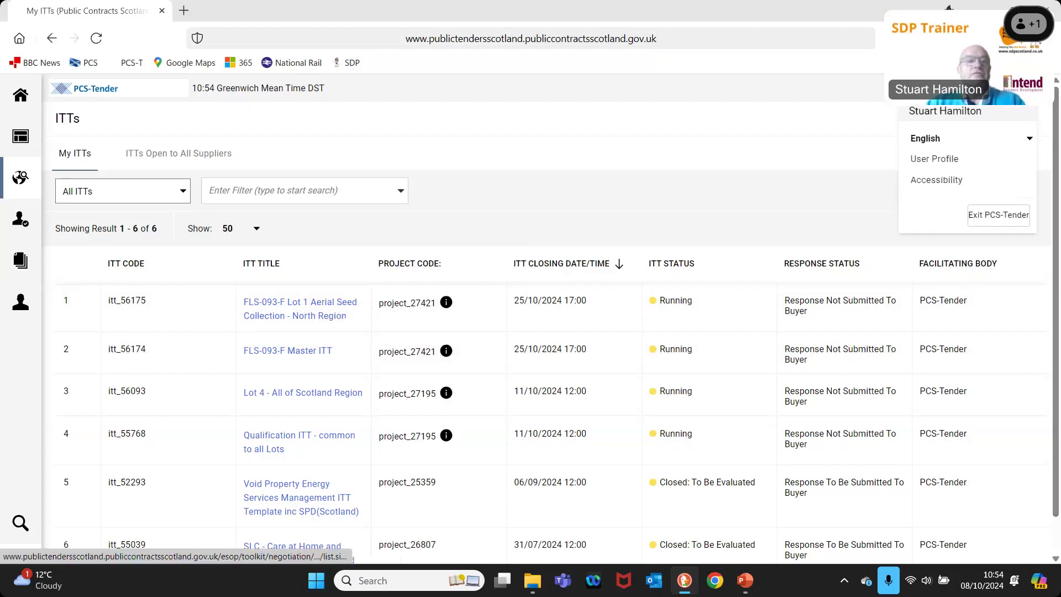
click(1005, 219)
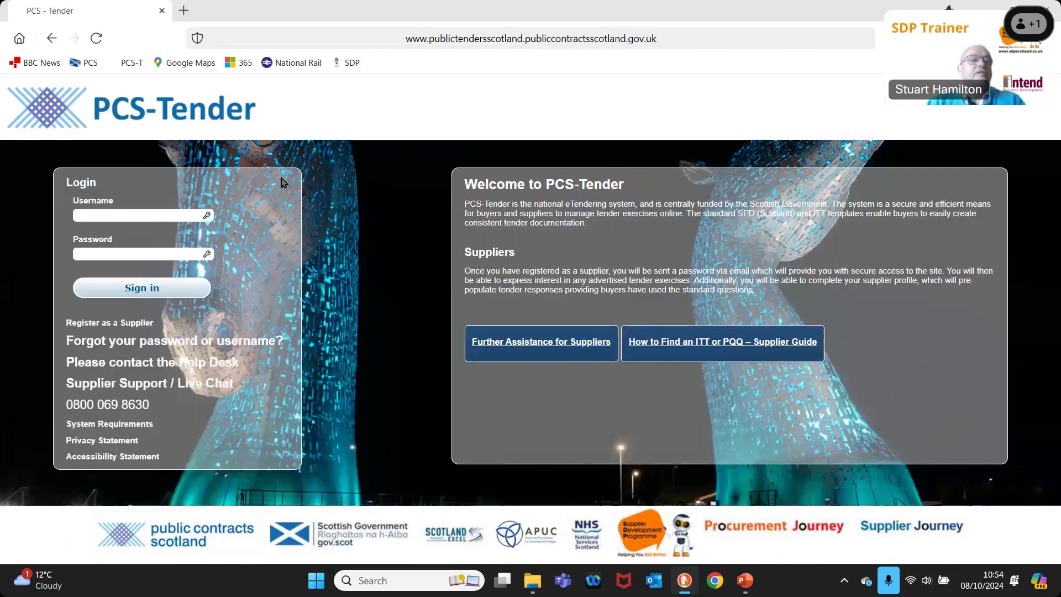
Step: Sign in to PCS-Tender with the saved username and password of the e-mail-based account and open its own ITTs list
click(98, 220)
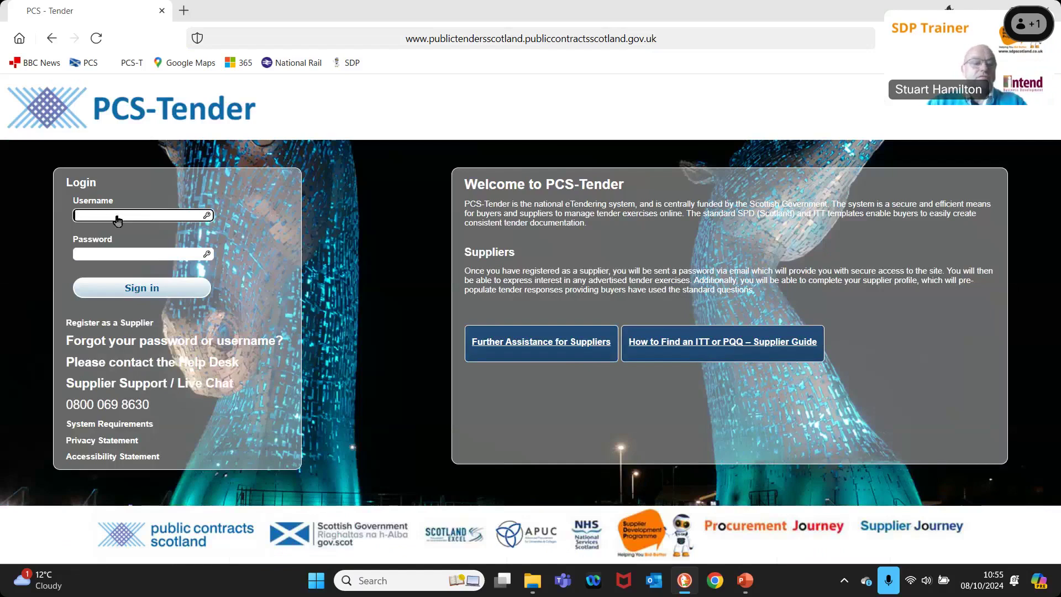
click(117, 219)
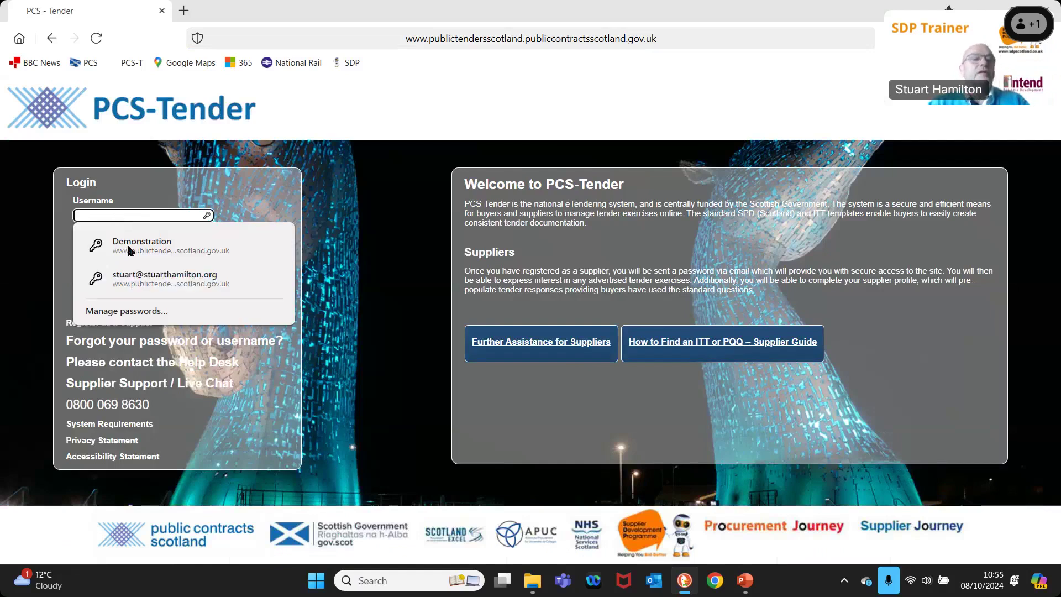
click(138, 282)
click(150, 292)
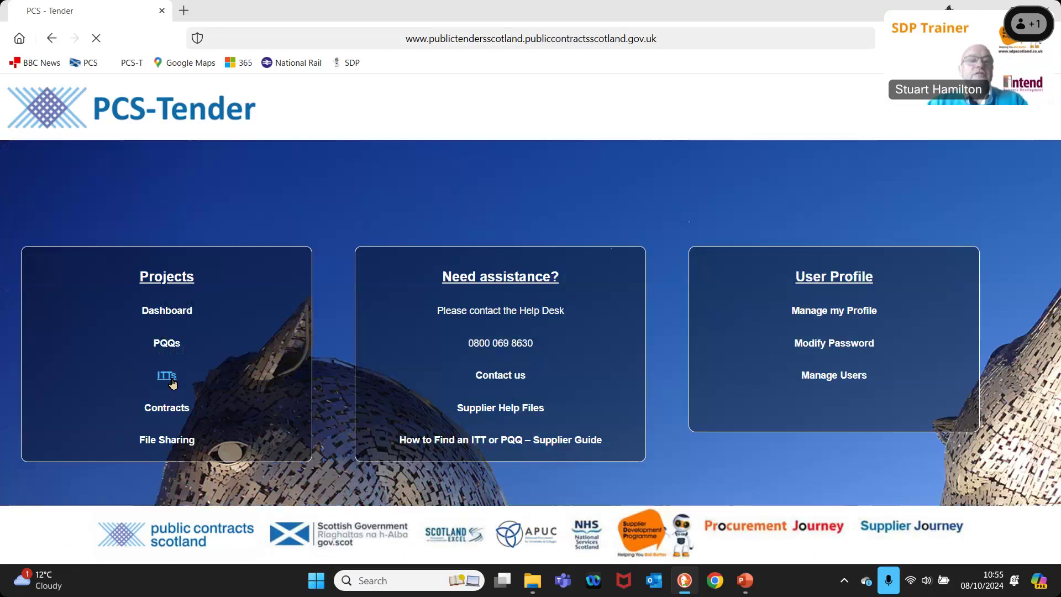
click(168, 376)
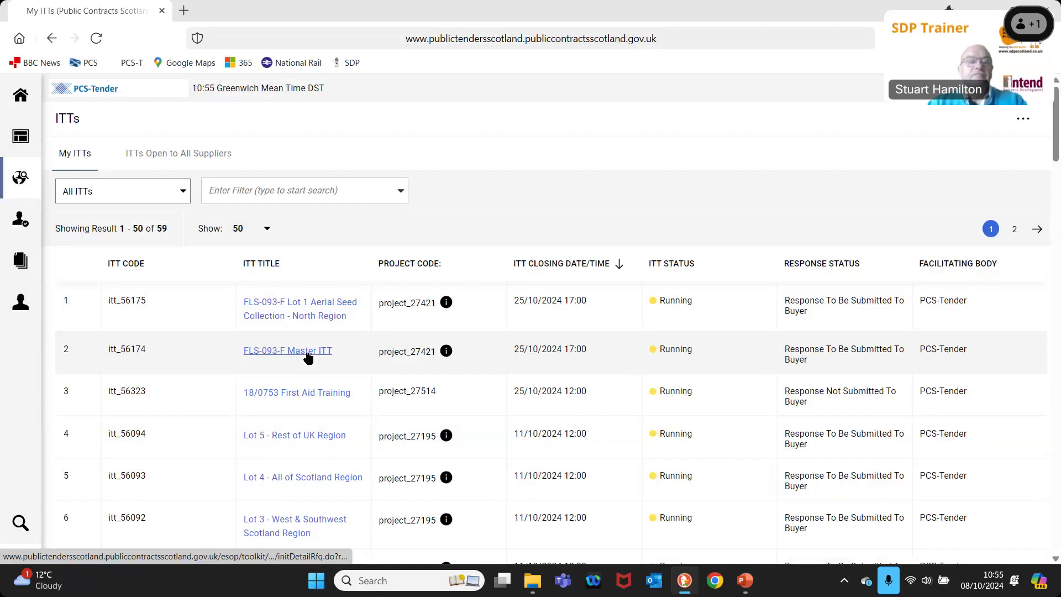
Step: Open the FLS-093-F Master ITT and view its buyer attachments
click(308, 354)
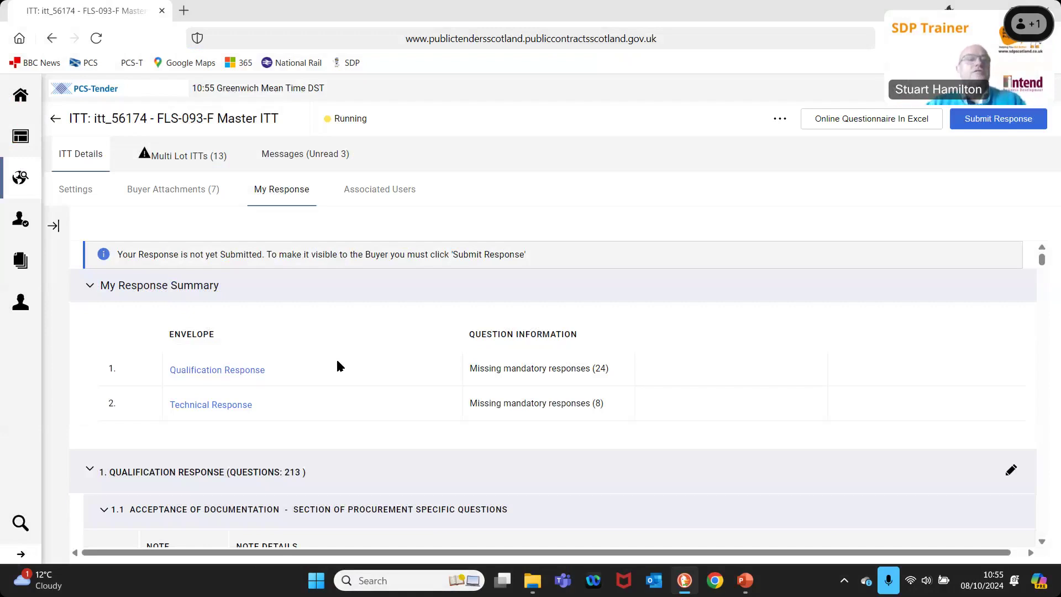
click(204, 198)
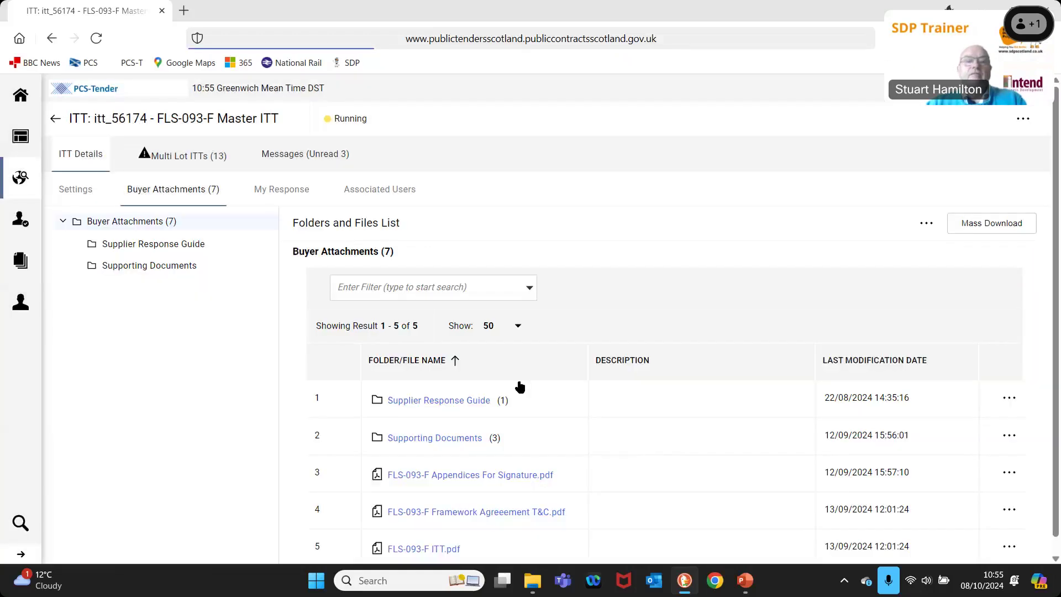
scroll(520, 387, down, 1)
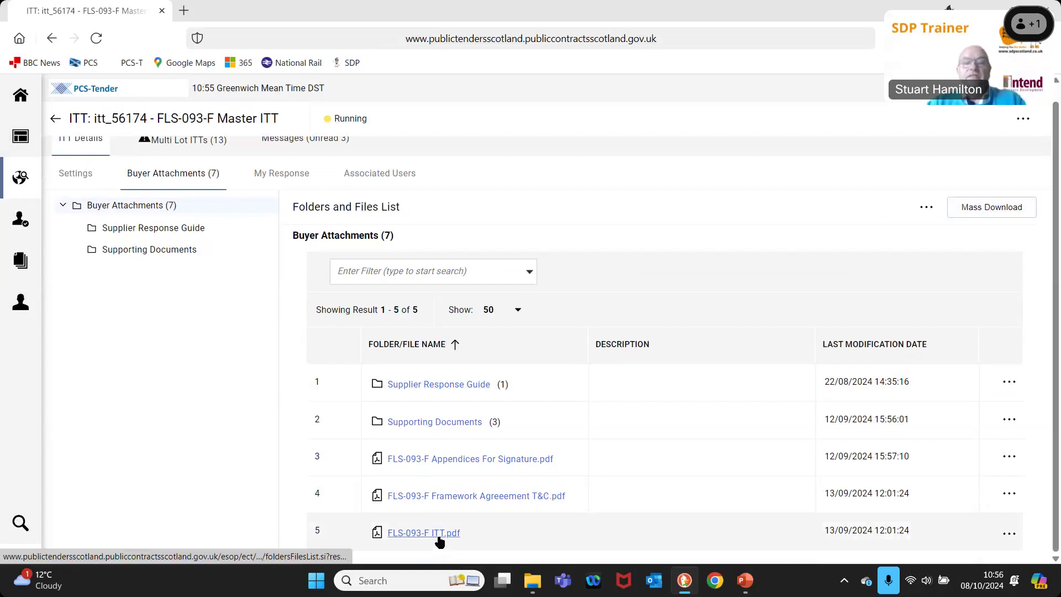
Step: Check the downloaded attachment copies in File Explorer and return to the Master ITT in PCS-Tender to open its response page
click(533, 580)
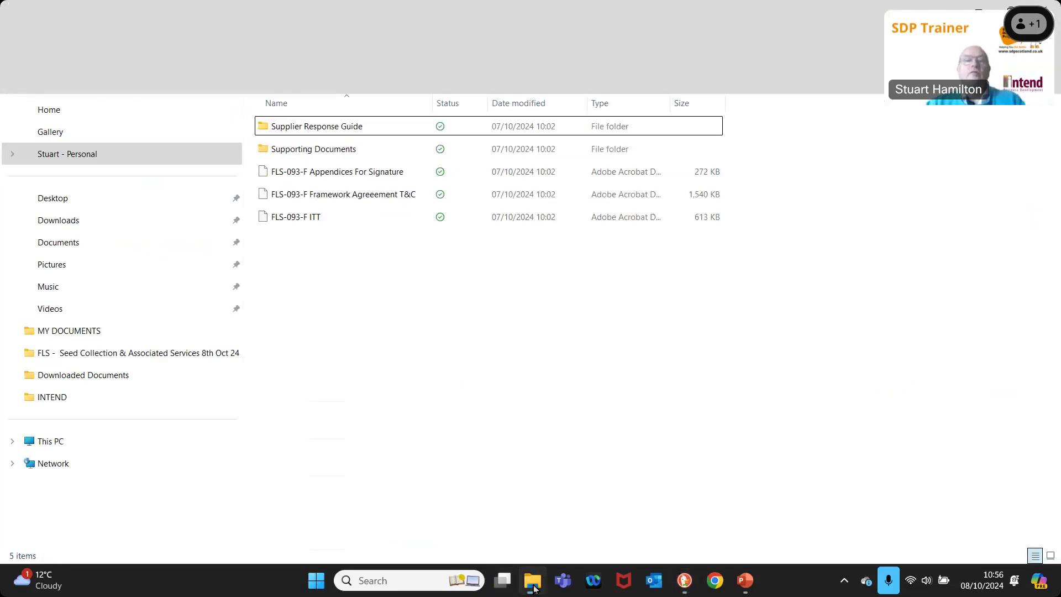
click(533, 581)
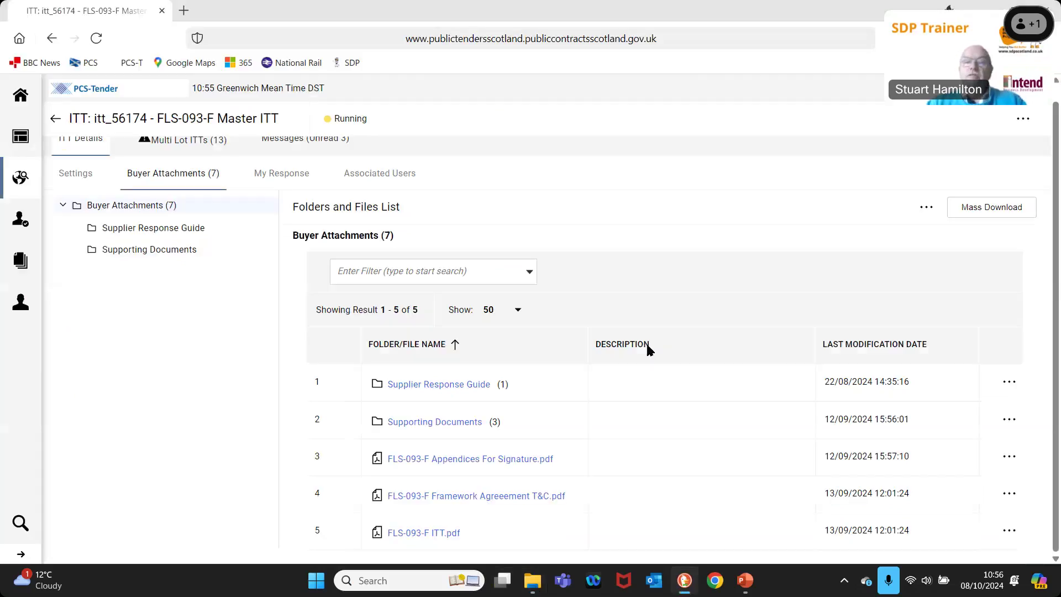
scroll(182, 178, up, 1)
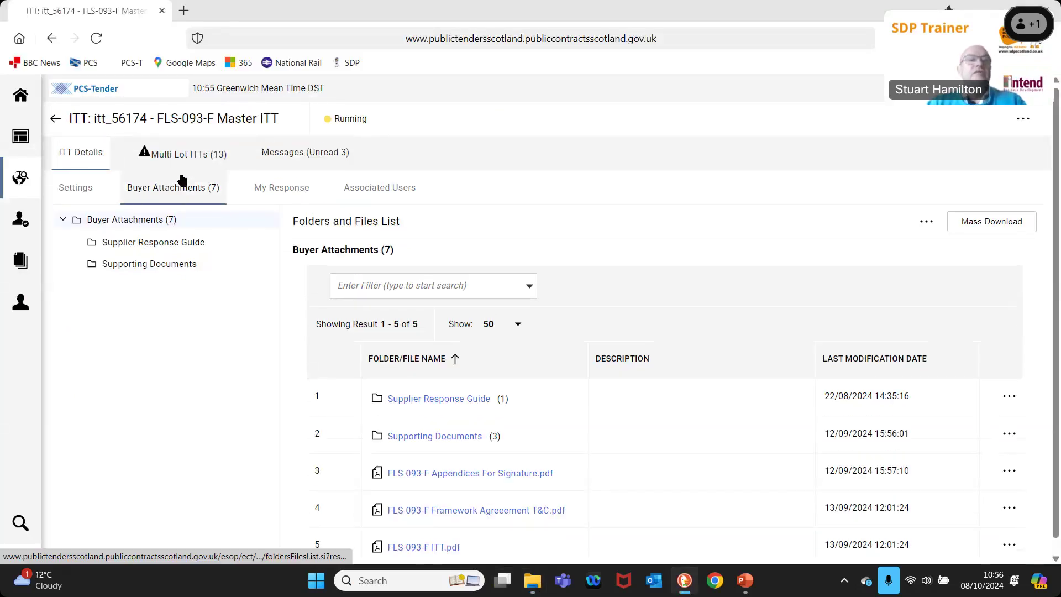
click(267, 194)
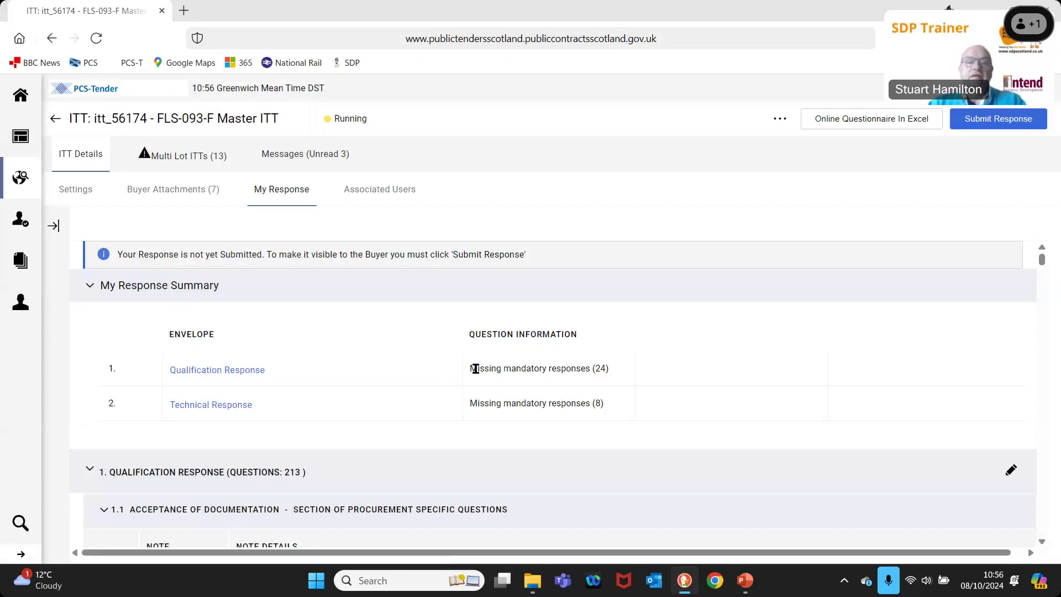
Step: Check the missing mandatory responses in the response summary and open the Qualification Response for editing
triple_click(610, 370)
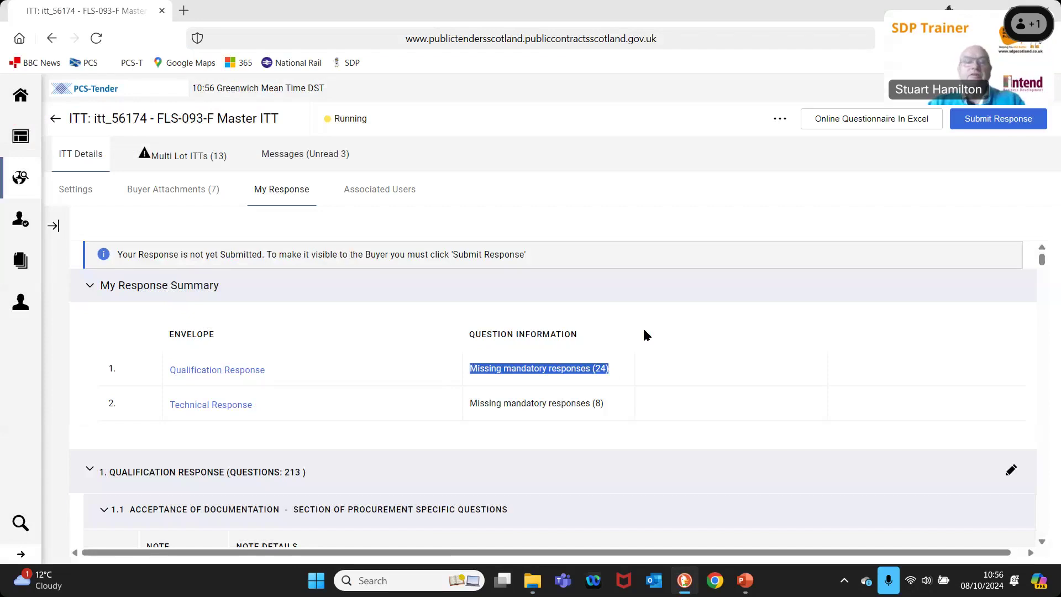
click(621, 381)
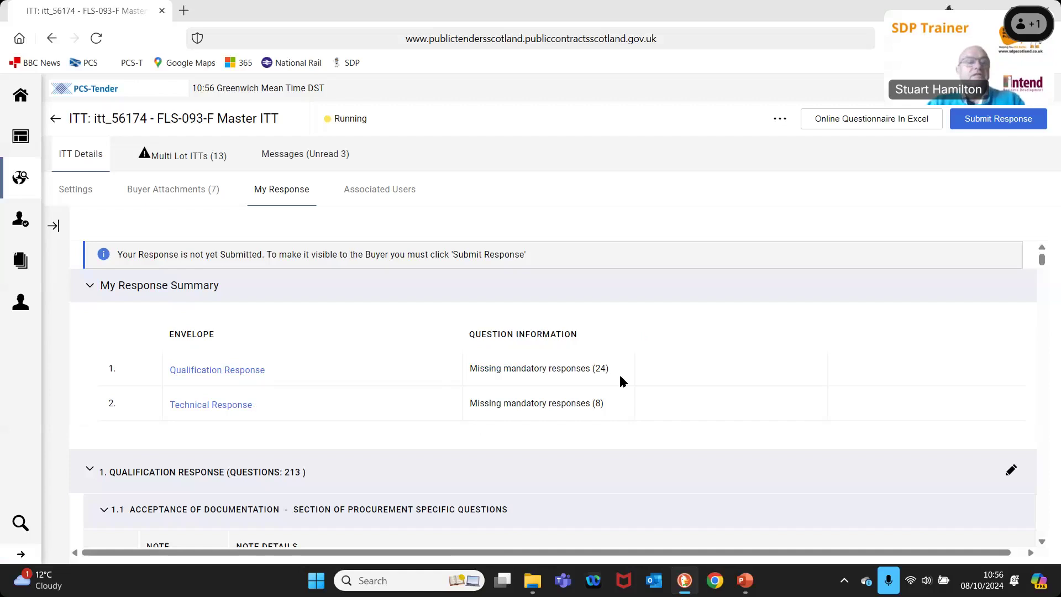
drag(601, 368, 595, 369)
click(242, 375)
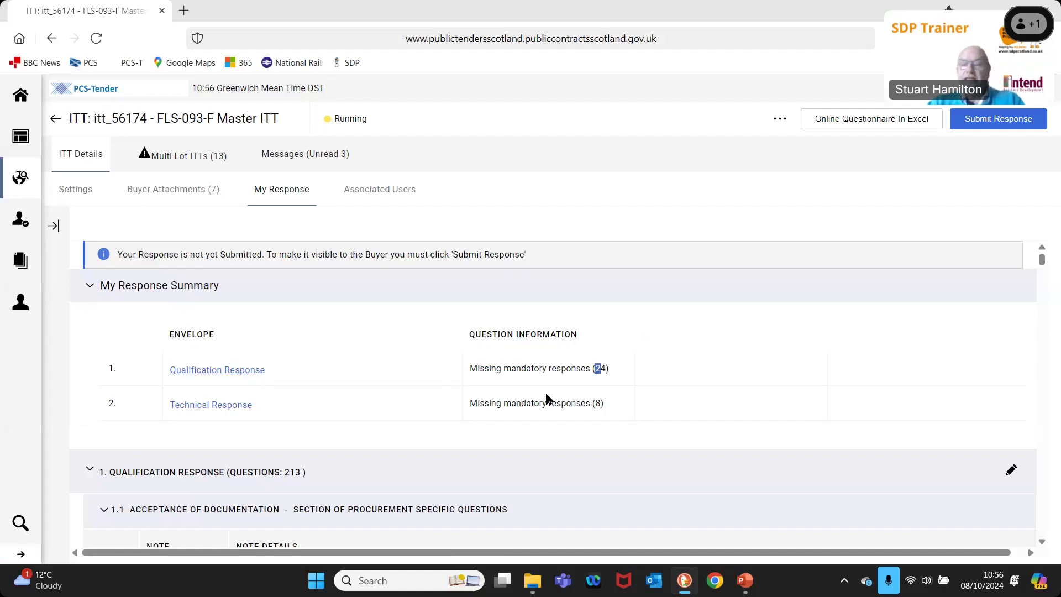
click(247, 376)
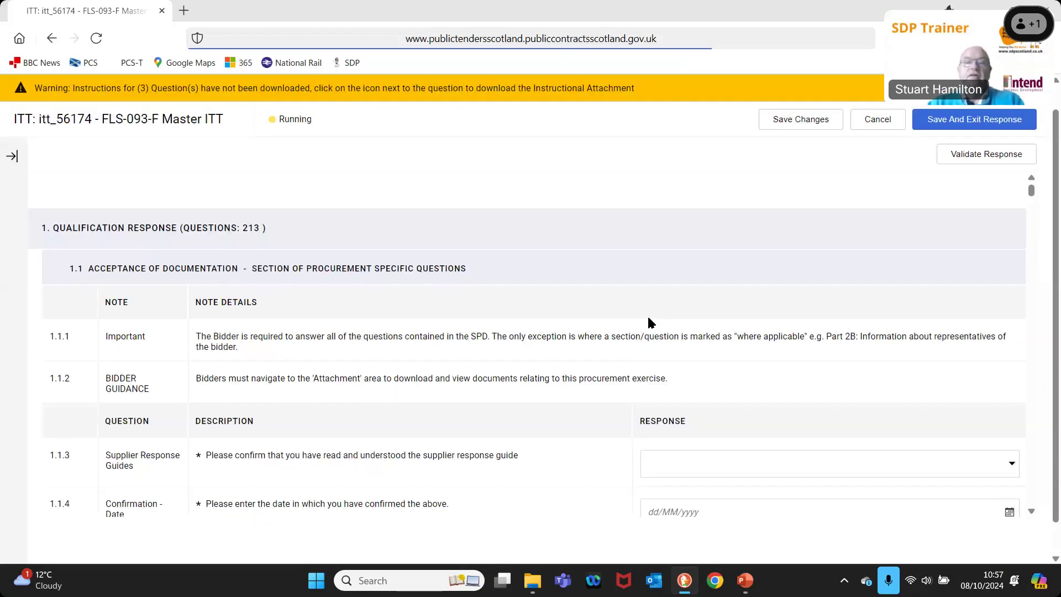
Step: Answer Yes to having read the supplier response guide and set the confirmation date to 08/10/2024
scroll(648, 319, down, 4)
click(649, 318)
click(944, 267)
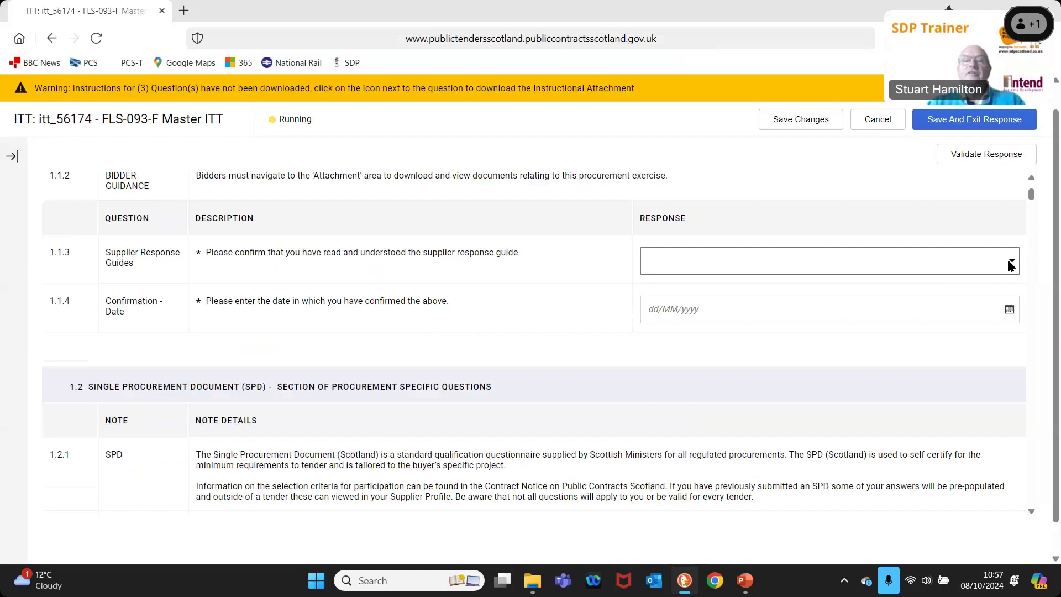
click(1007, 260)
click(716, 304)
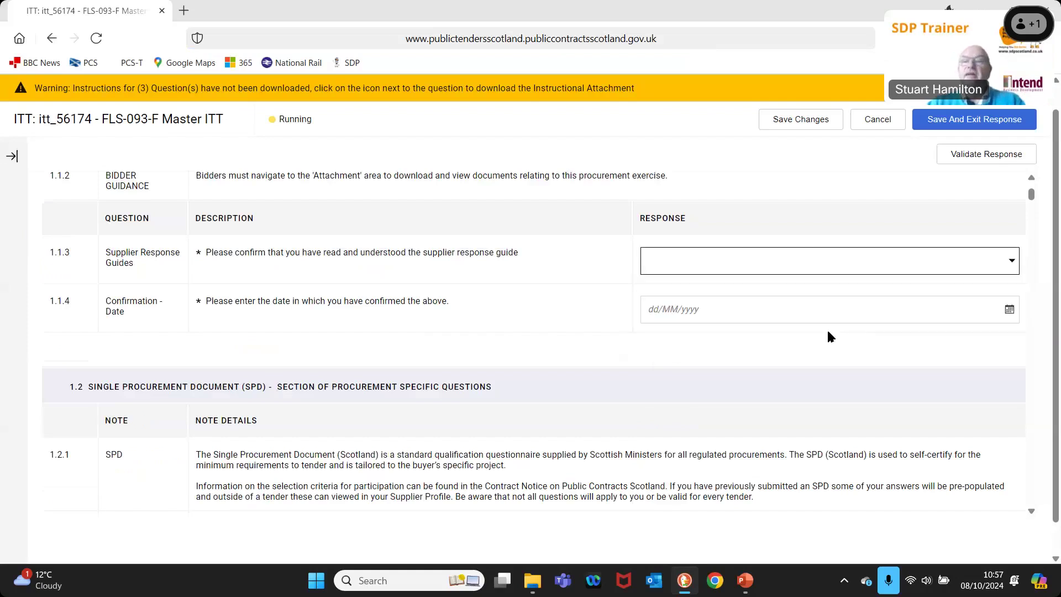
click(1010, 311)
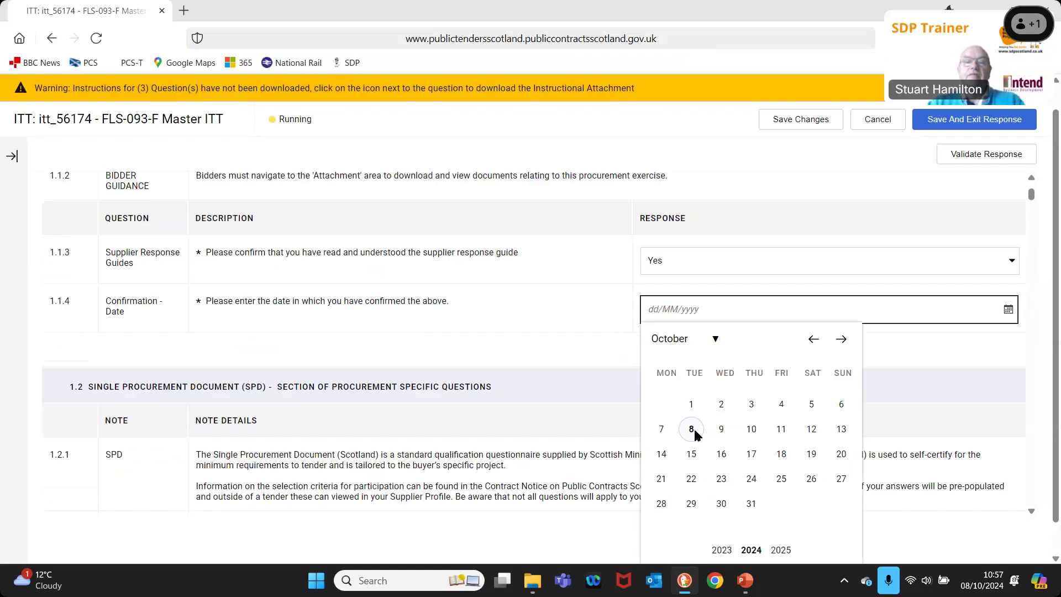
click(692, 429)
Step: Examine the SPD notes and the prefilled bidder information in Part 2A, through to the enterprise size and supported business questions
scroll(794, 414, down, 3)
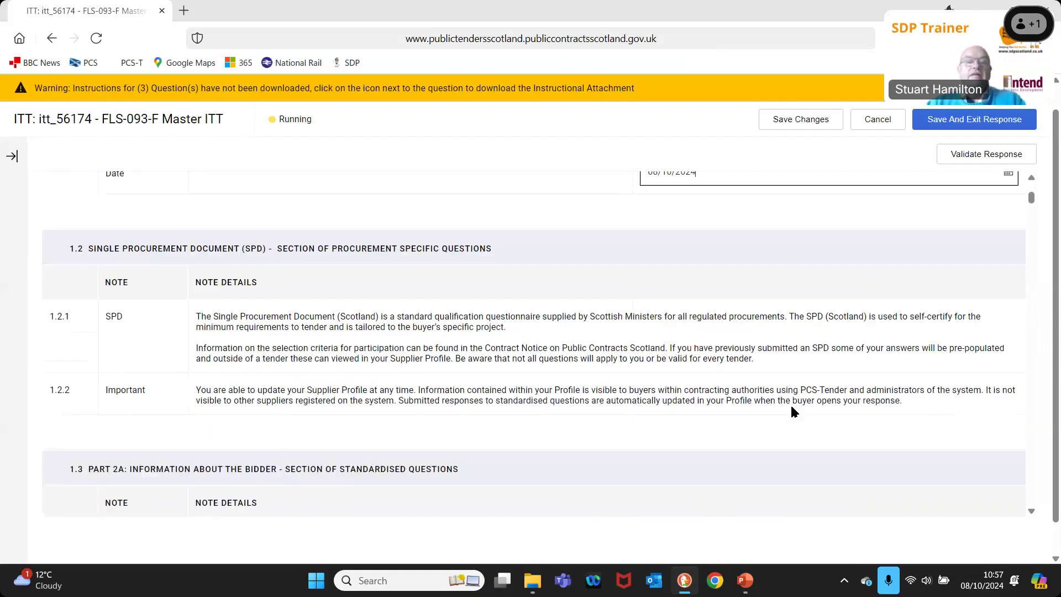
scroll(795, 414, down, 3)
scroll(794, 411, down, 3)
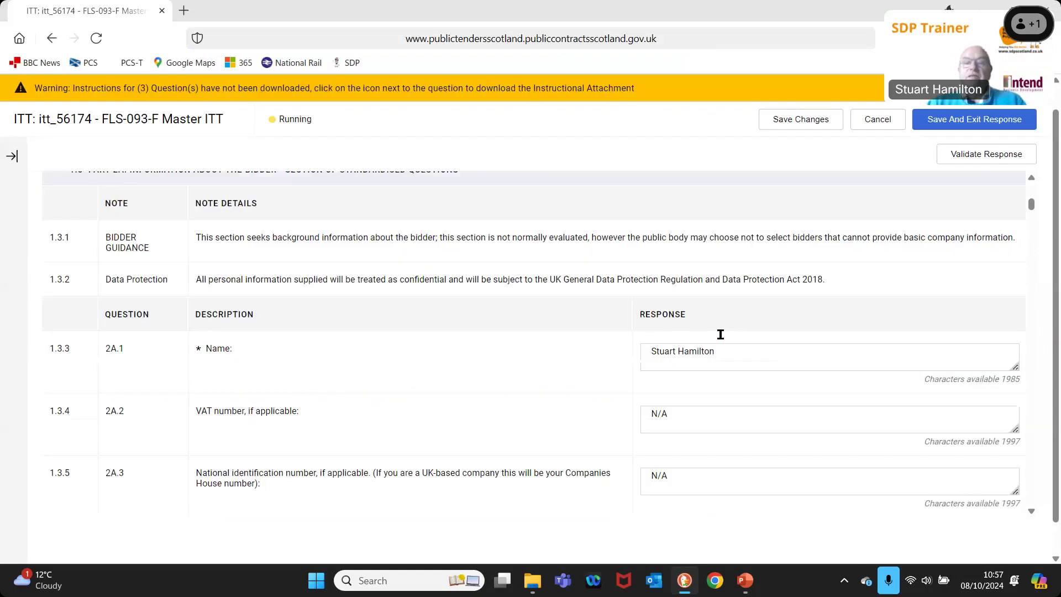
scroll(708, 346, down, 1)
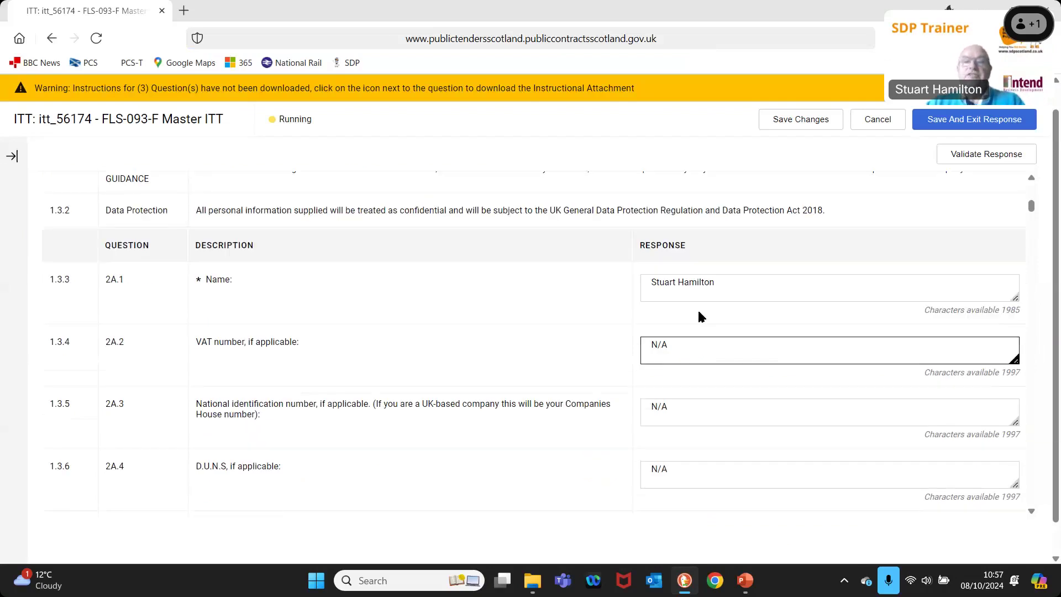
click(722, 285)
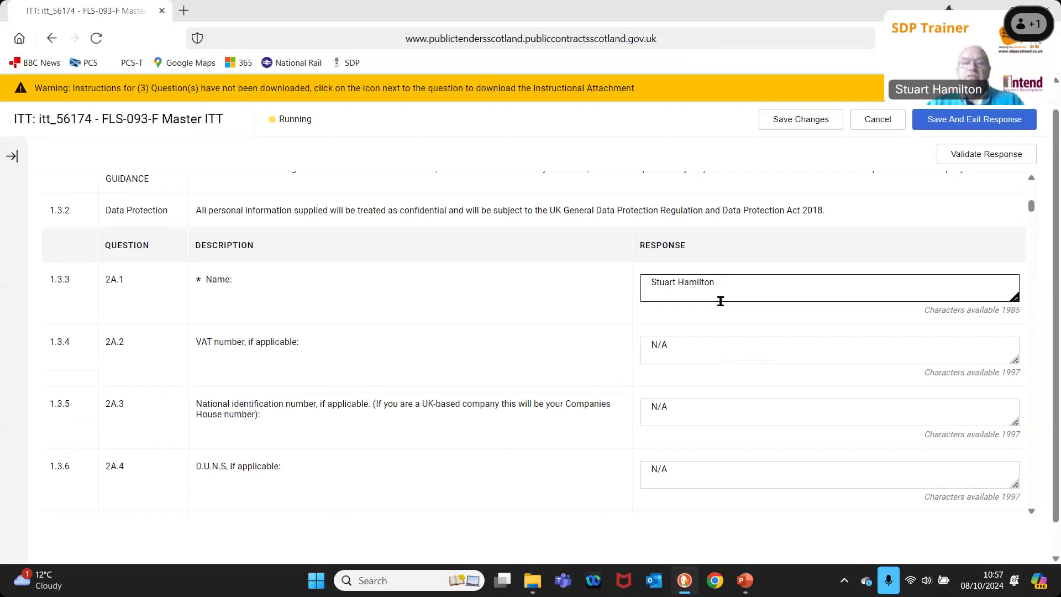
scroll(727, 346, down, 10)
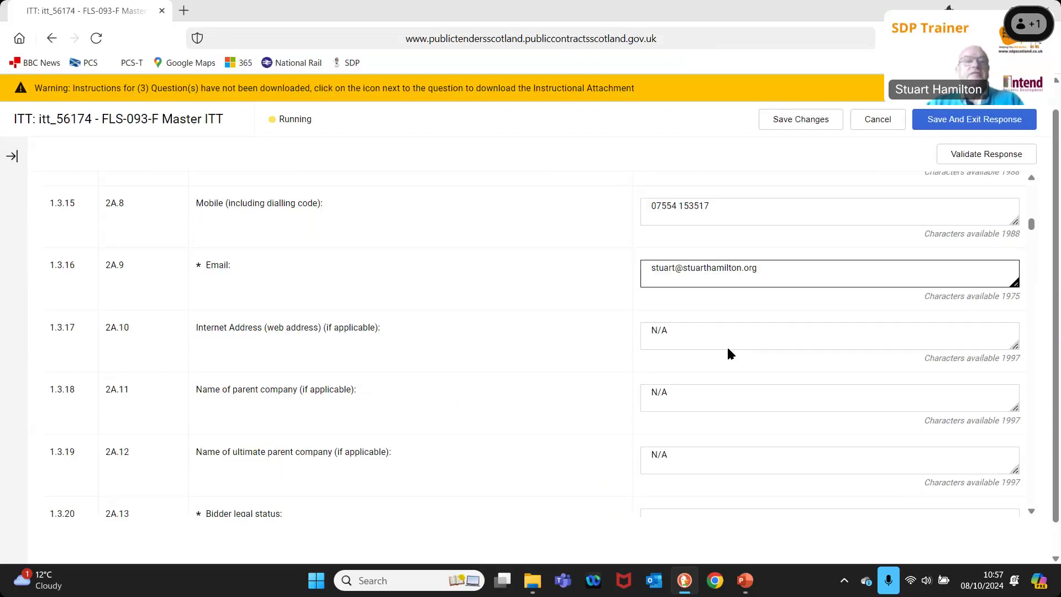
scroll(728, 346, down, 5)
scroll(611, 323, down, 1)
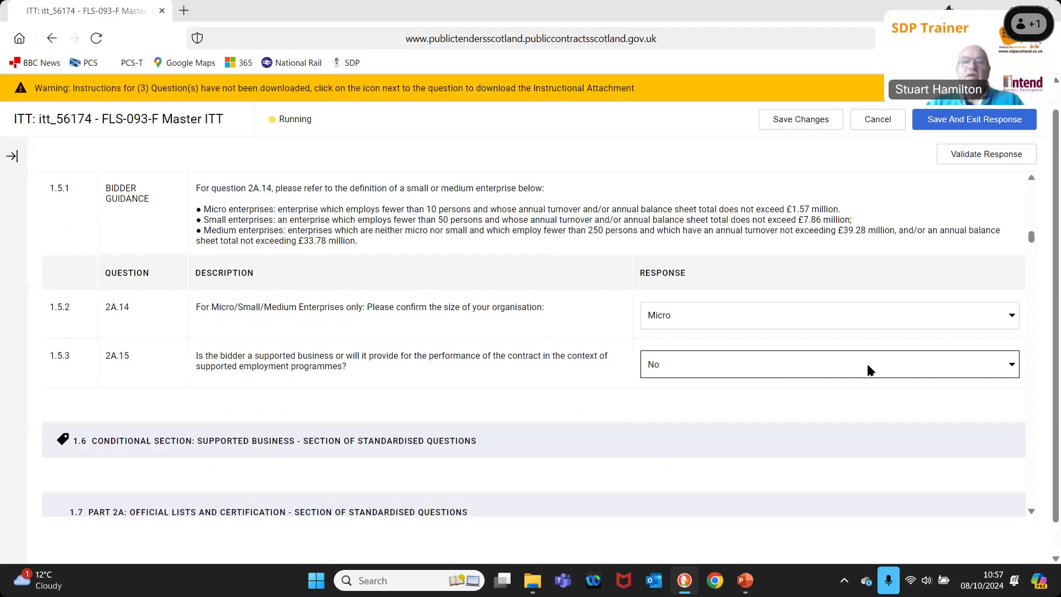
Step: Answer question 2A.16 with "Not Applicable - I am a UK business" and question 2A.17 on participating with others with No
scroll(831, 368, down, 5)
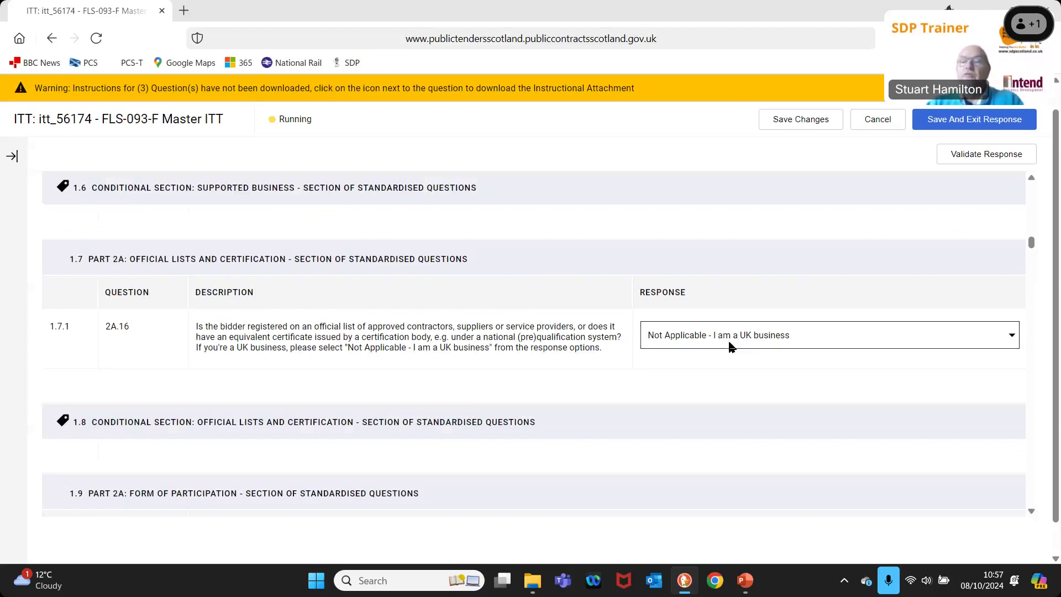
click(1012, 335)
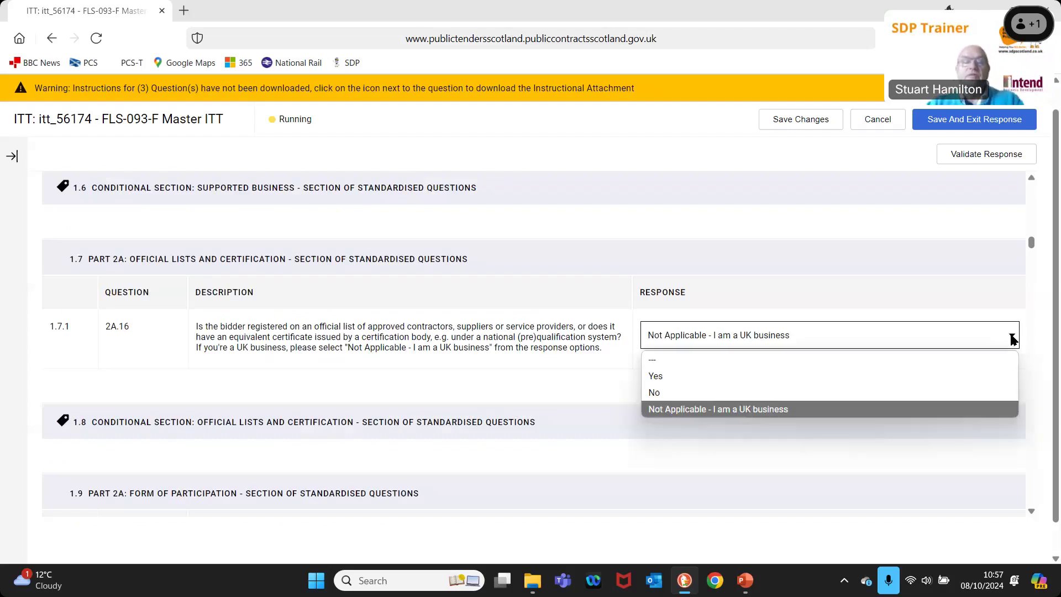
click(925, 409)
scroll(904, 417, down, 2)
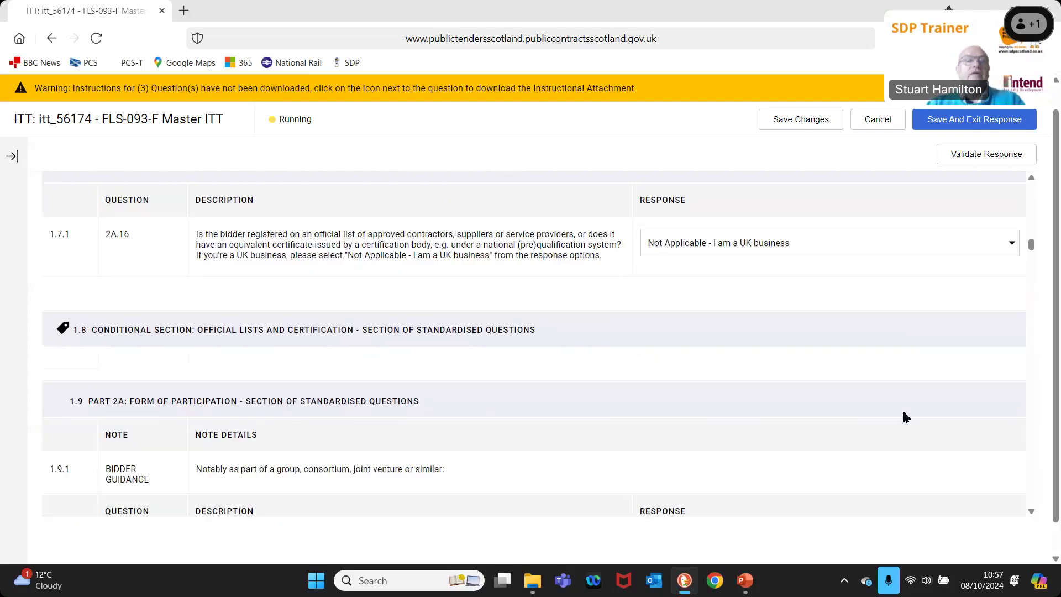
scroll(903, 415, down, 5)
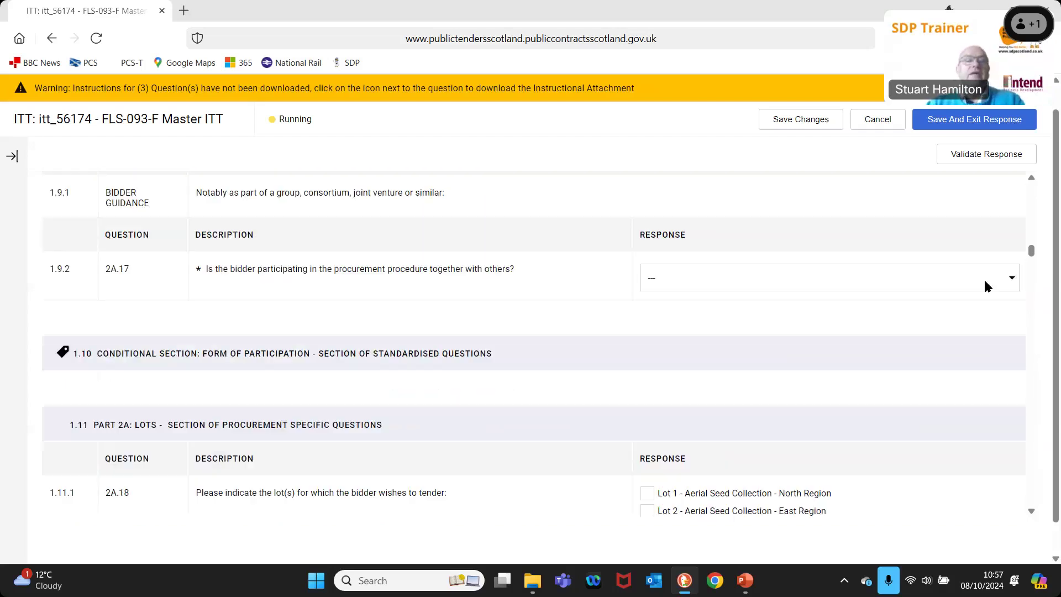
click(1016, 285)
click(666, 335)
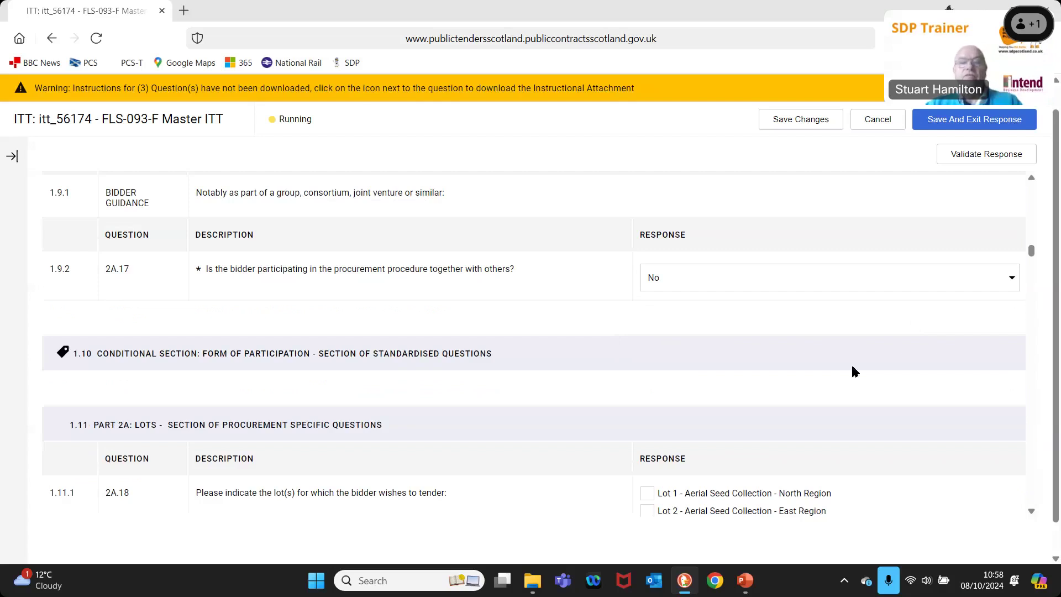
Step: Select Lot 1, Lot 4 and Lot 8 in question 2A.18 as the lots to tender for
scroll(882, 383, down, 1)
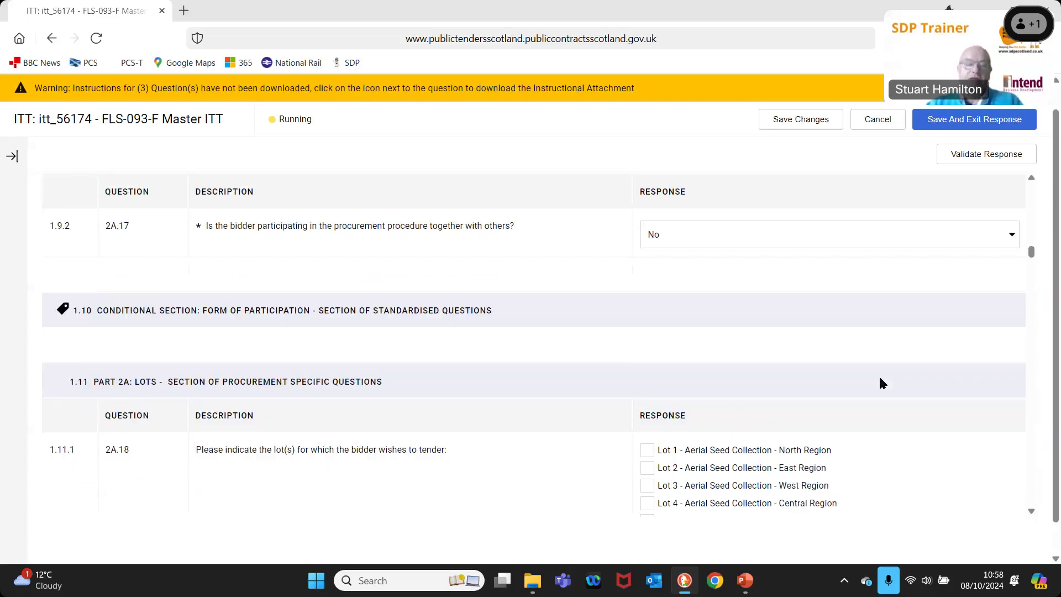
scroll(900, 376, down, 1)
scroll(900, 376, down, 3)
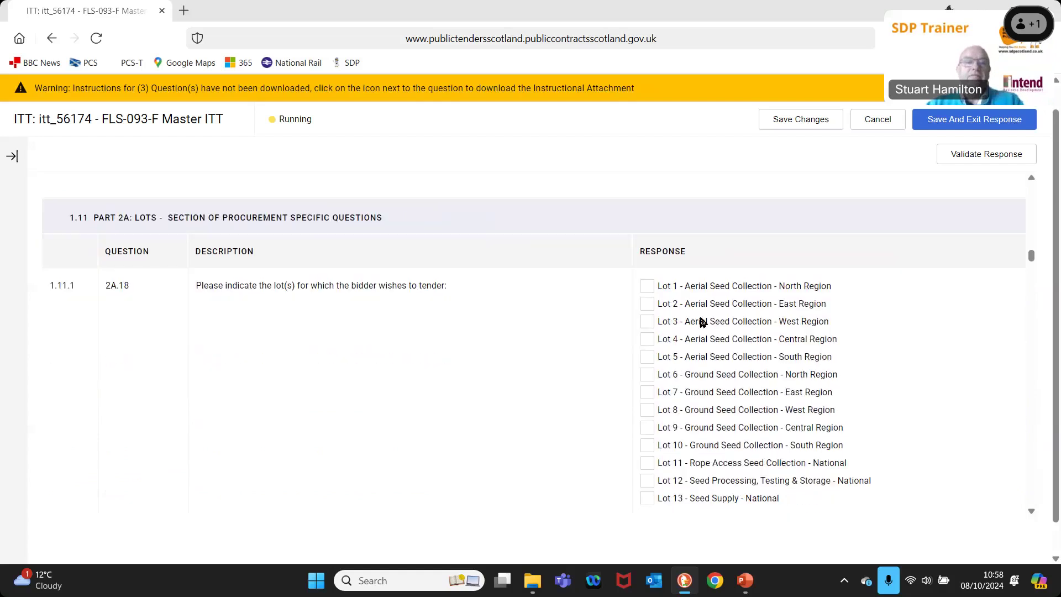
click(646, 287)
click(648, 412)
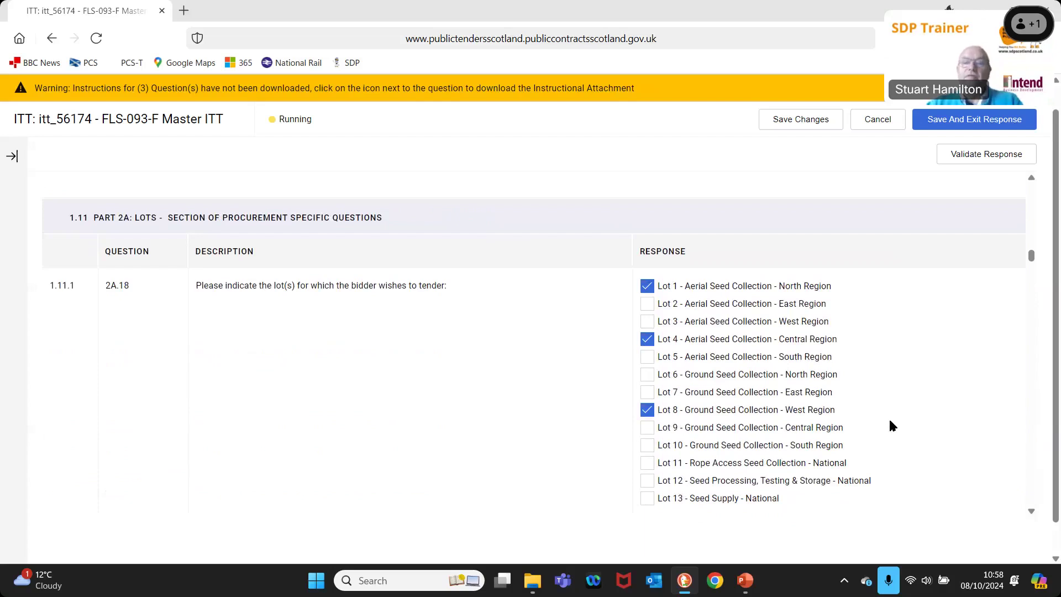
Step: Review the bidder representative details in Part 2B and answer No to question 2C.1 on relying on other entities
scroll(890, 422, down, 4)
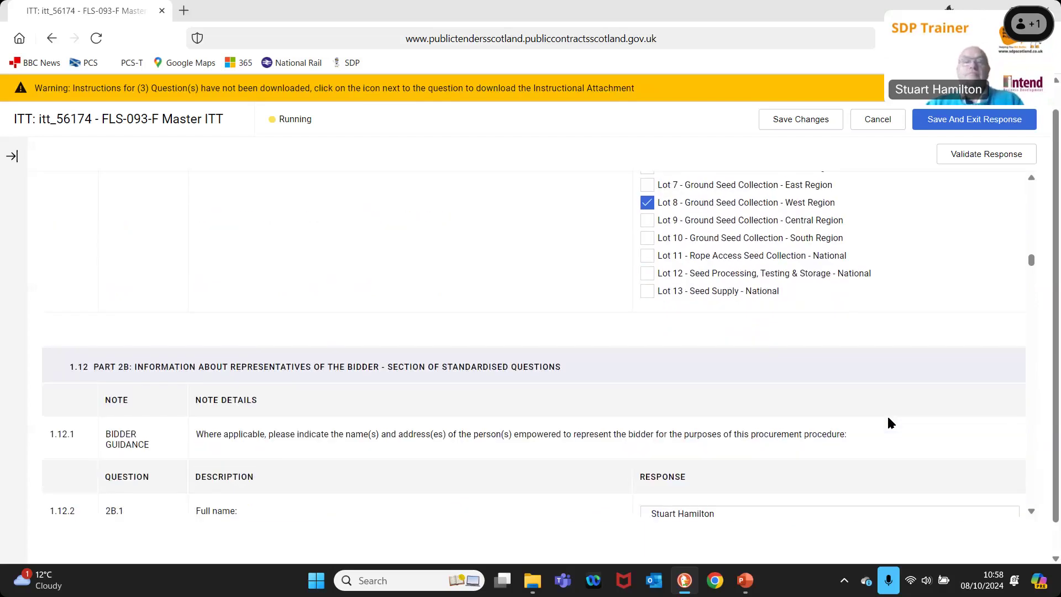
scroll(890, 422, down, 5)
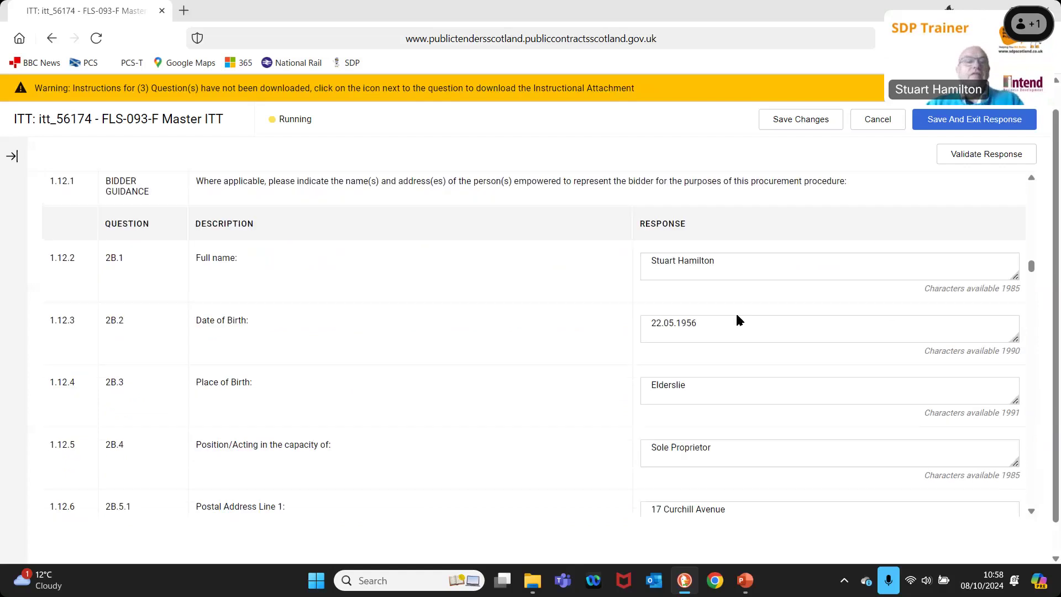
scroll(740, 326, down, 1)
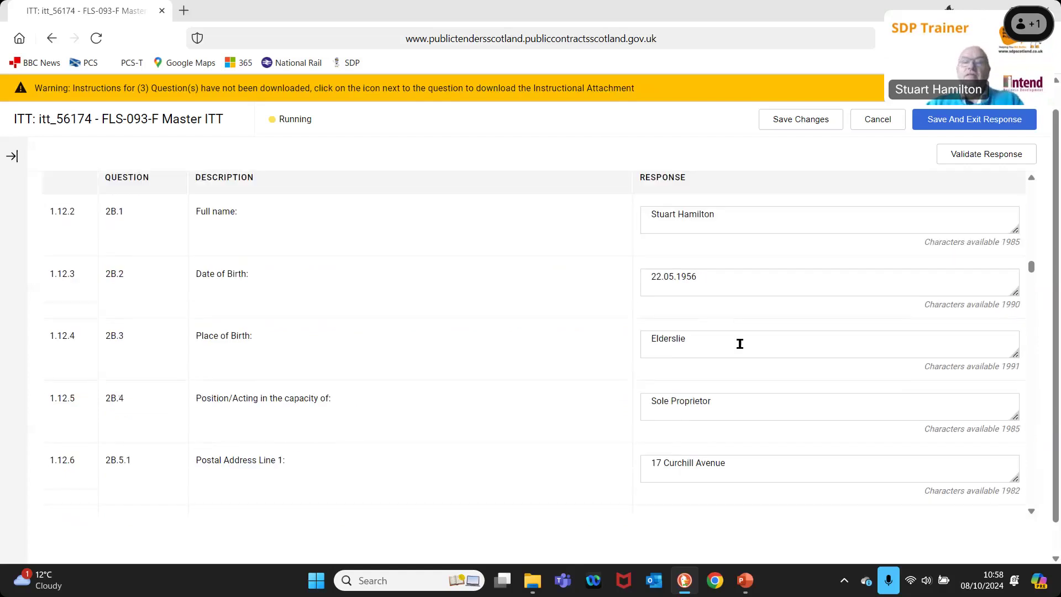
scroll(739, 343, down, 10)
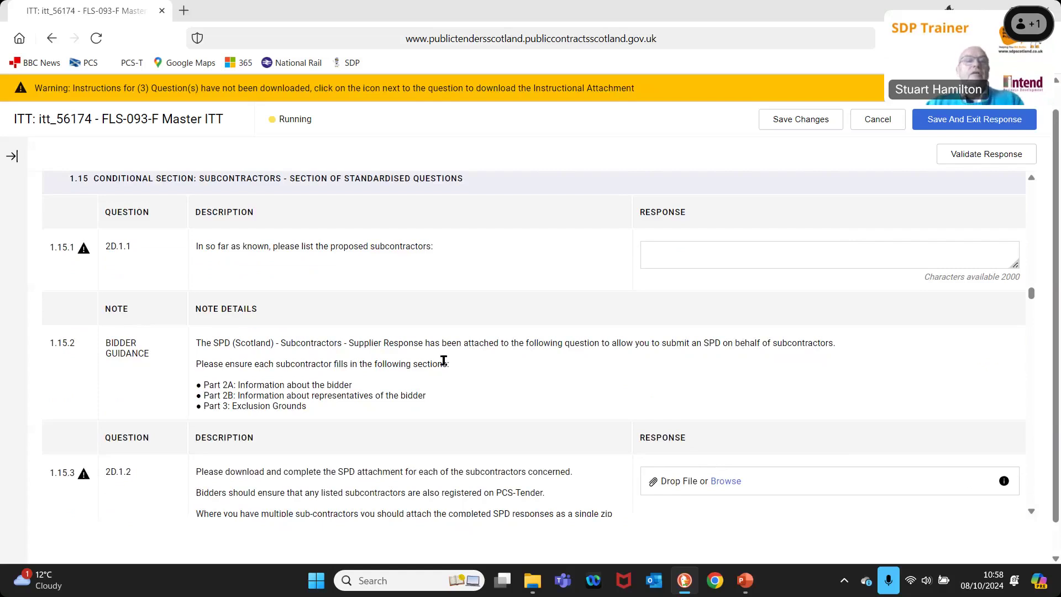
scroll(443, 359, up, 1)
scroll(443, 365, up, 3)
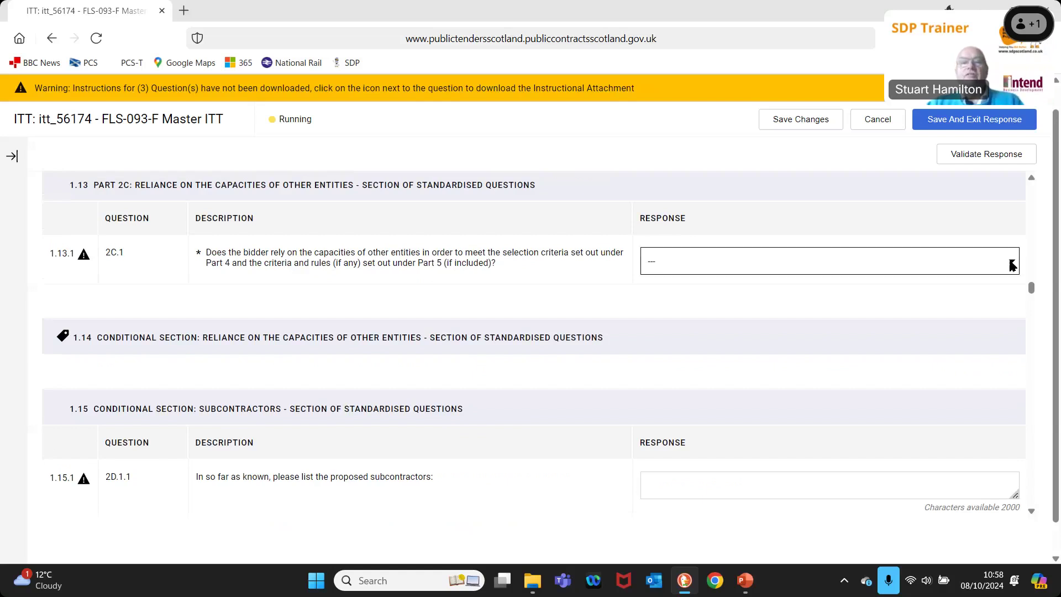
click(913, 264)
click(699, 319)
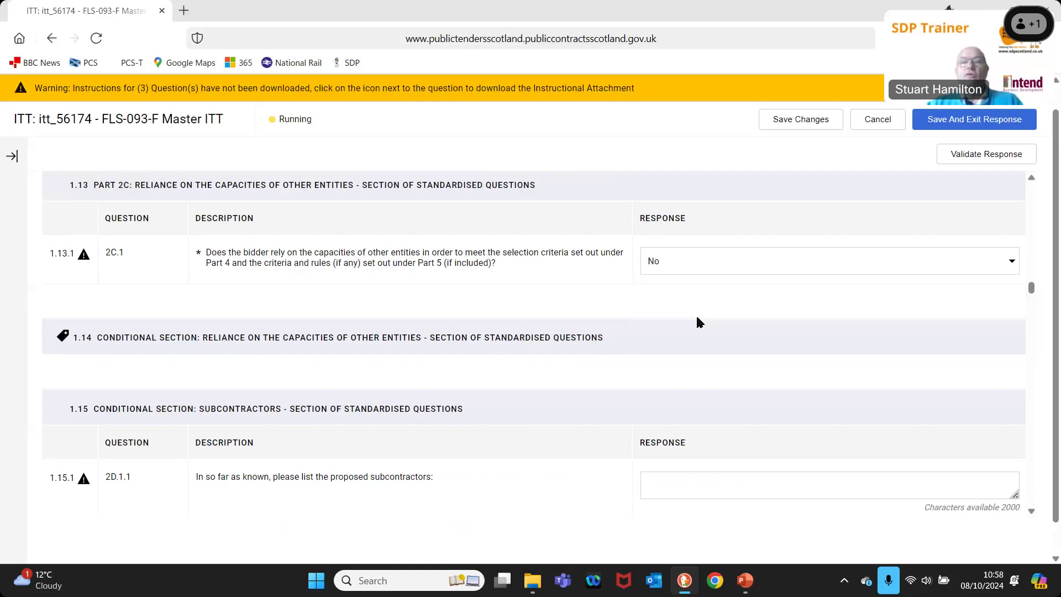
Step: Switch question 2C.1 to Yes to examine the conditional section 1.14, and return the answer to No
click(989, 261)
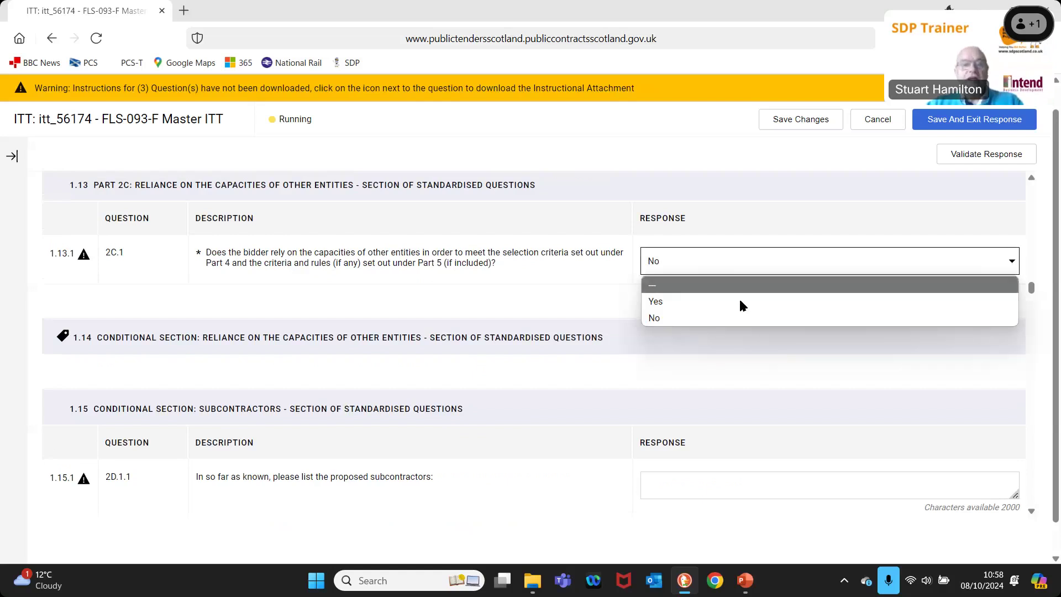
click(736, 303)
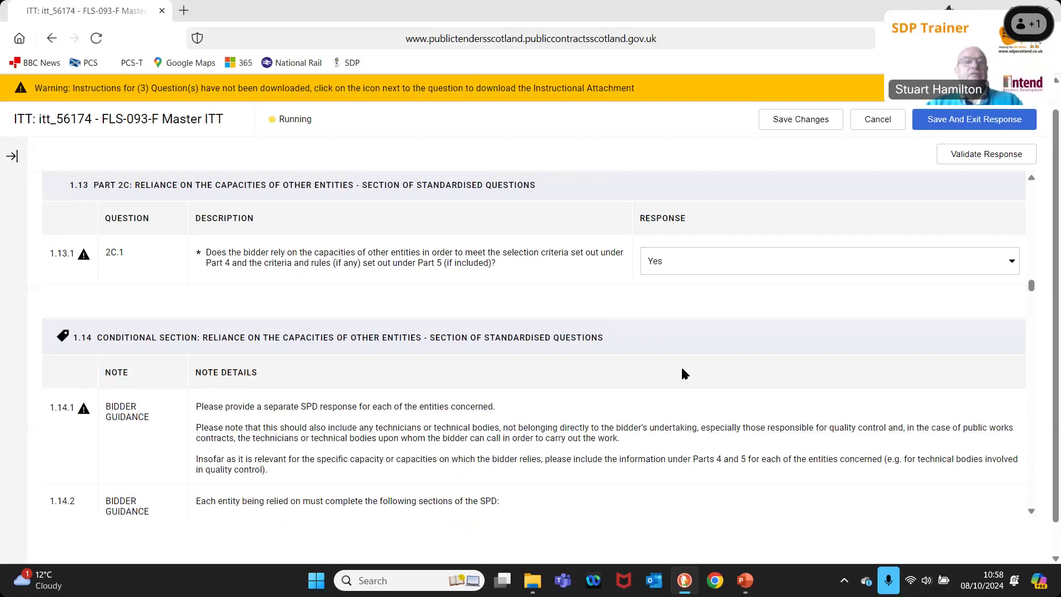
scroll(514, 405, down, 2)
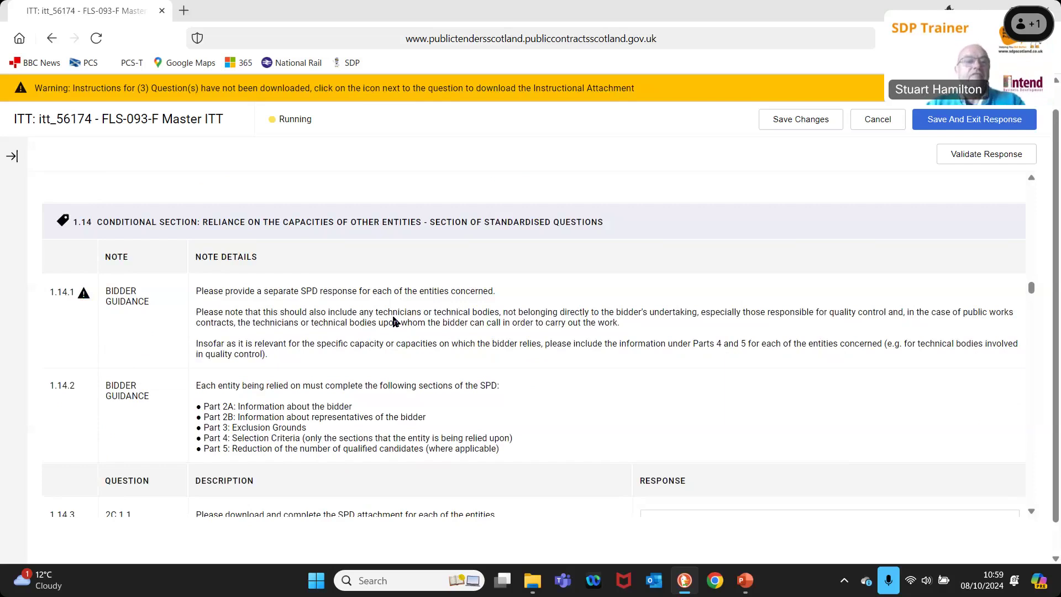
scroll(884, 277, up, 2)
click(824, 262)
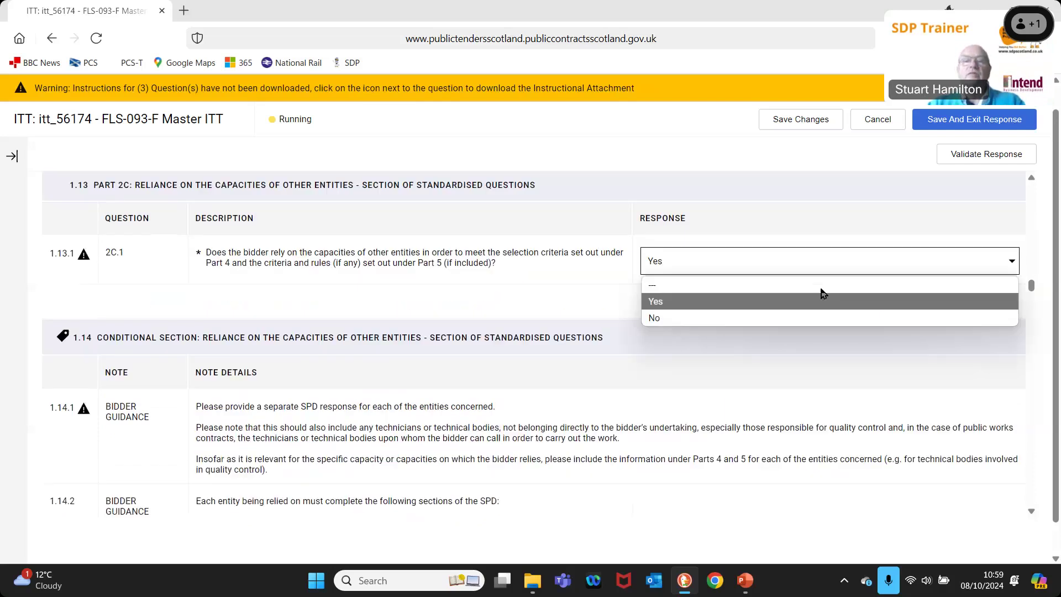
click(706, 319)
Step: Review the subcontractor questions in section 1.15 and the Part 3A criminal conviction questions from conspiracy through any other offence
scroll(710, 337, down, 1)
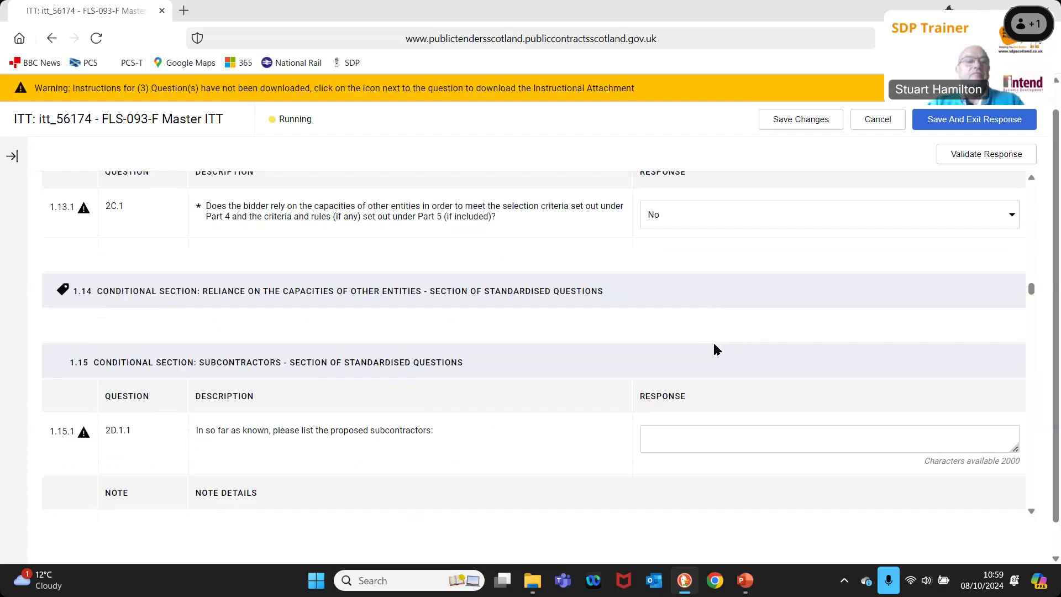
scroll(715, 345, down, 5)
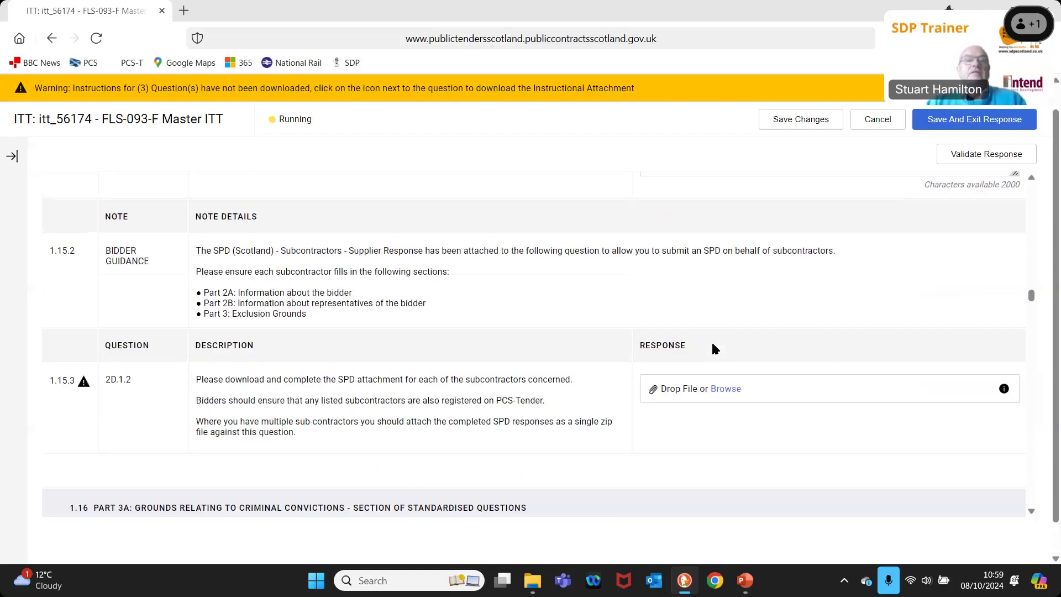
scroll(713, 349, down, 2)
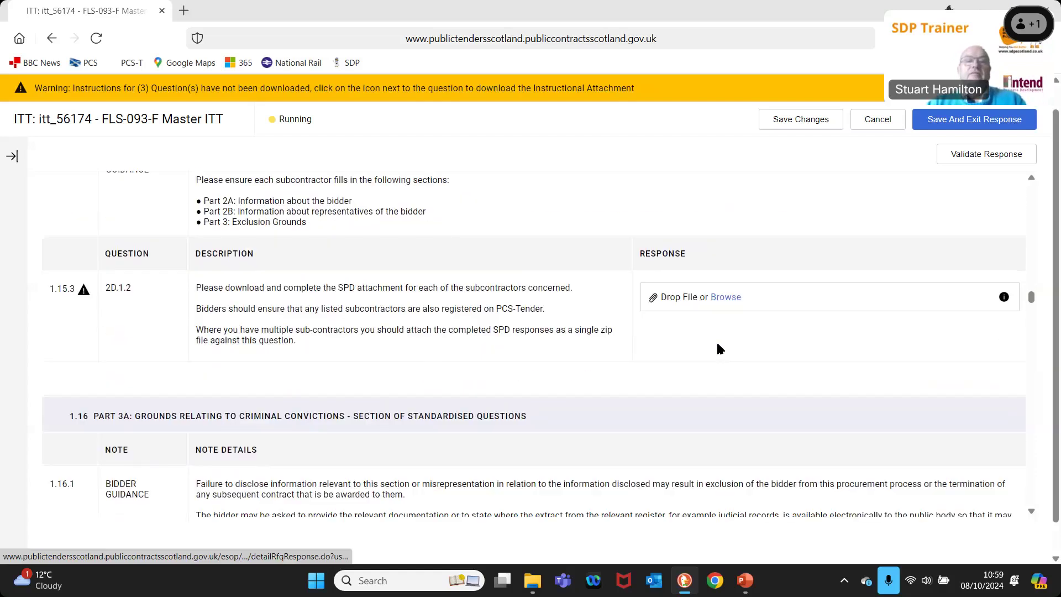
scroll(718, 348, down, 2)
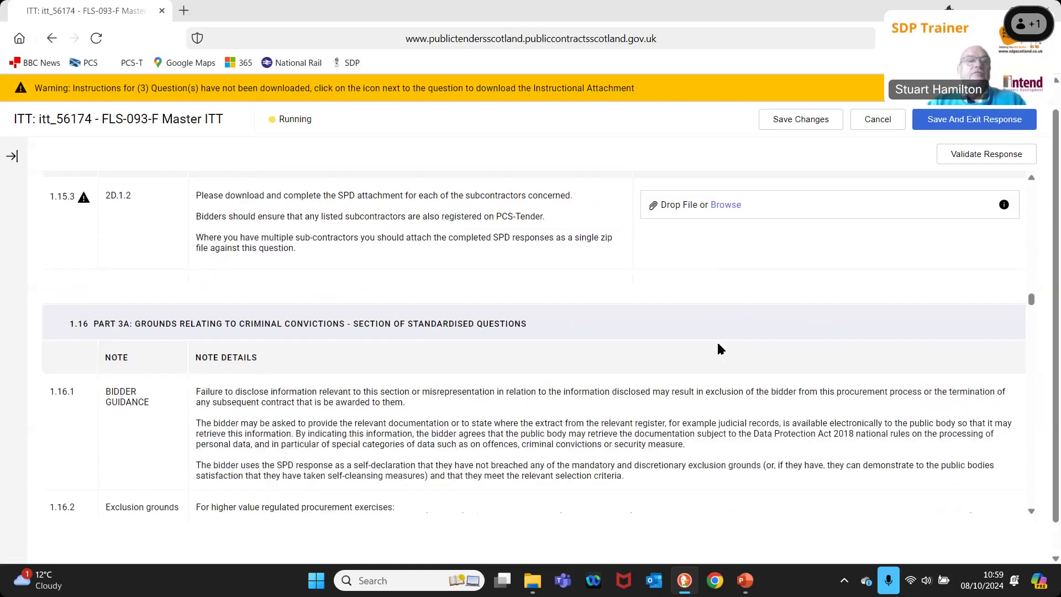
scroll(717, 345, down, 11)
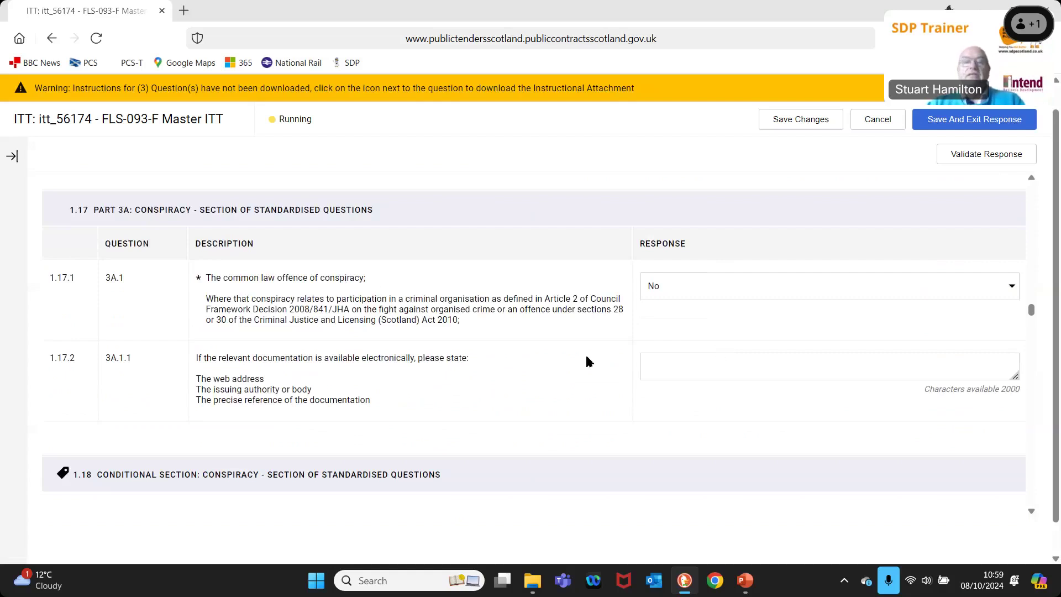
scroll(409, 434, down, 1)
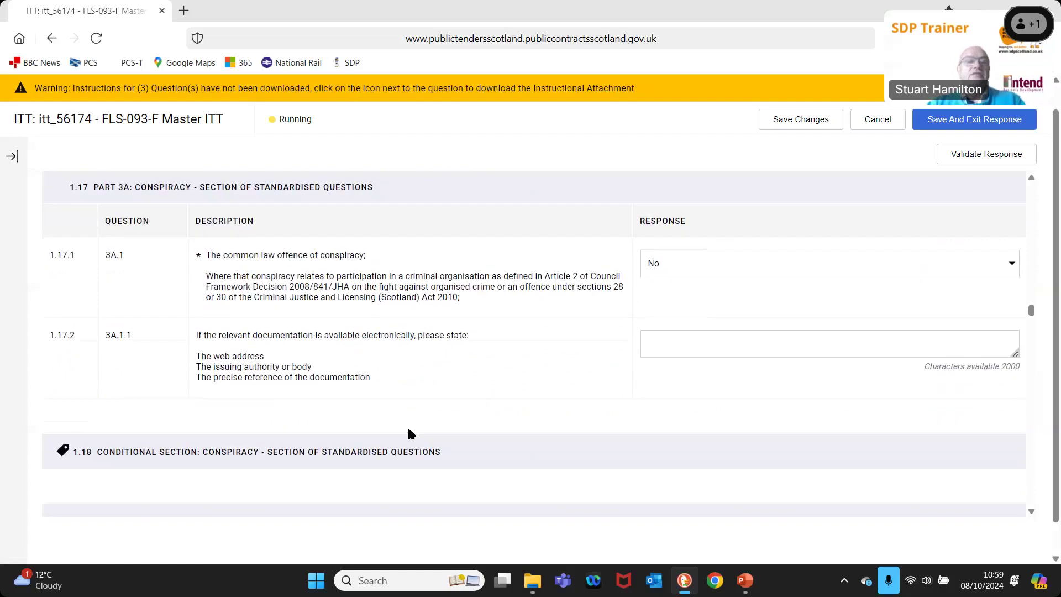
scroll(531, 391, down, 10)
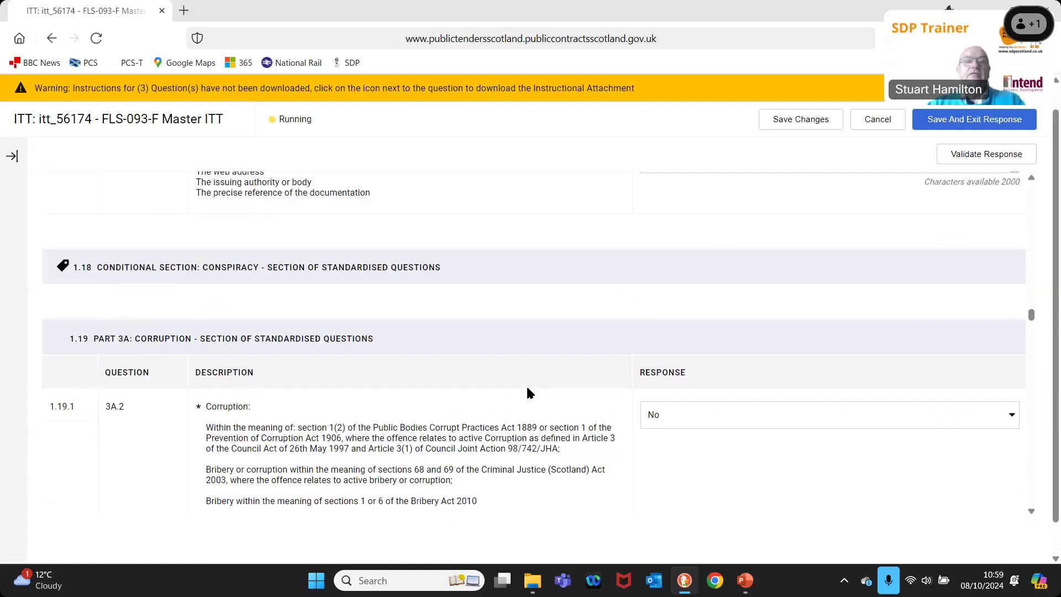
scroll(559, 387, down, 5)
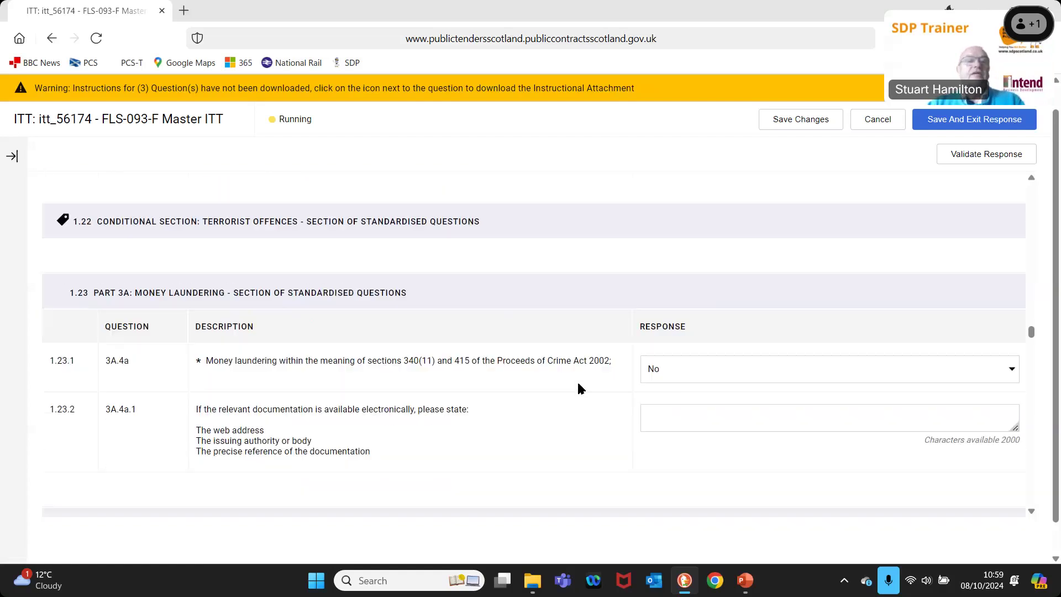
scroll(586, 389, down, 2)
scroll(589, 384, down, 8)
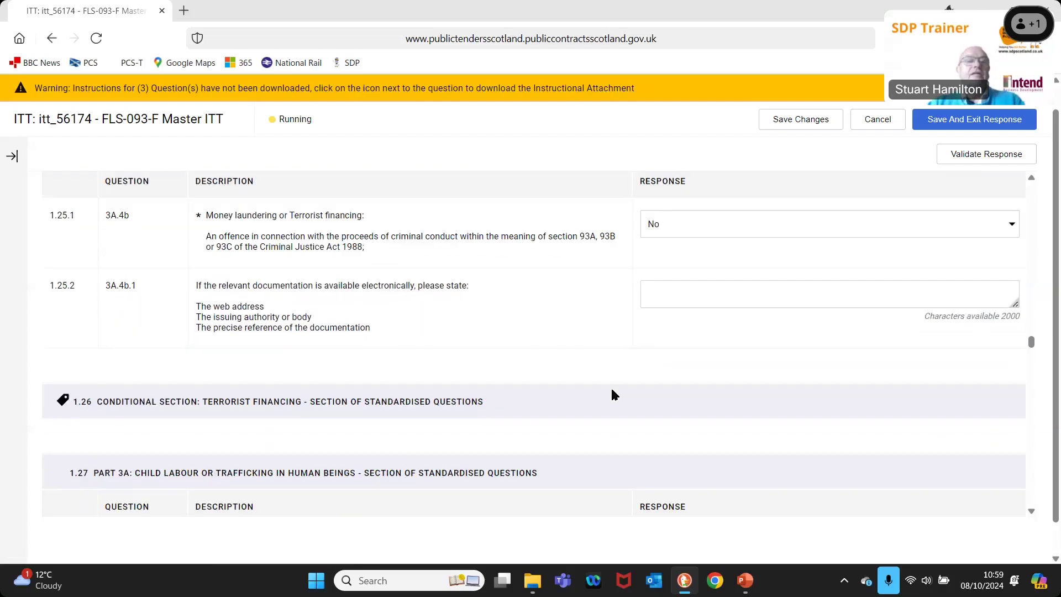
scroll(613, 395, down, 15)
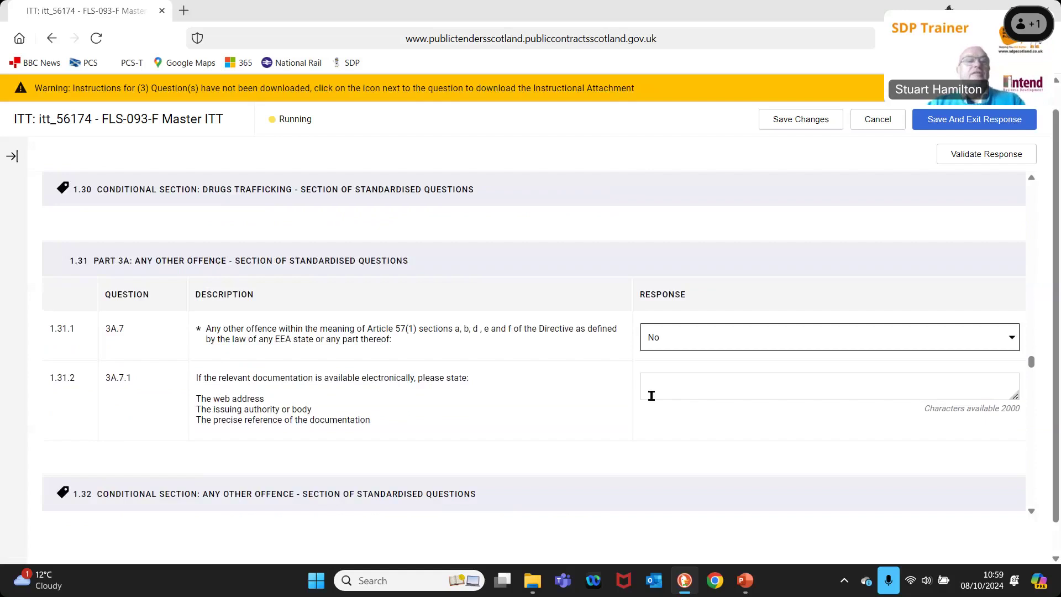
scroll(655, 396, down, 7)
Step: Check the Part 3B answers on taxes and social security contributions, and answer No to question 3C.1 on blacklisting
scroll(602, 354, up, 2)
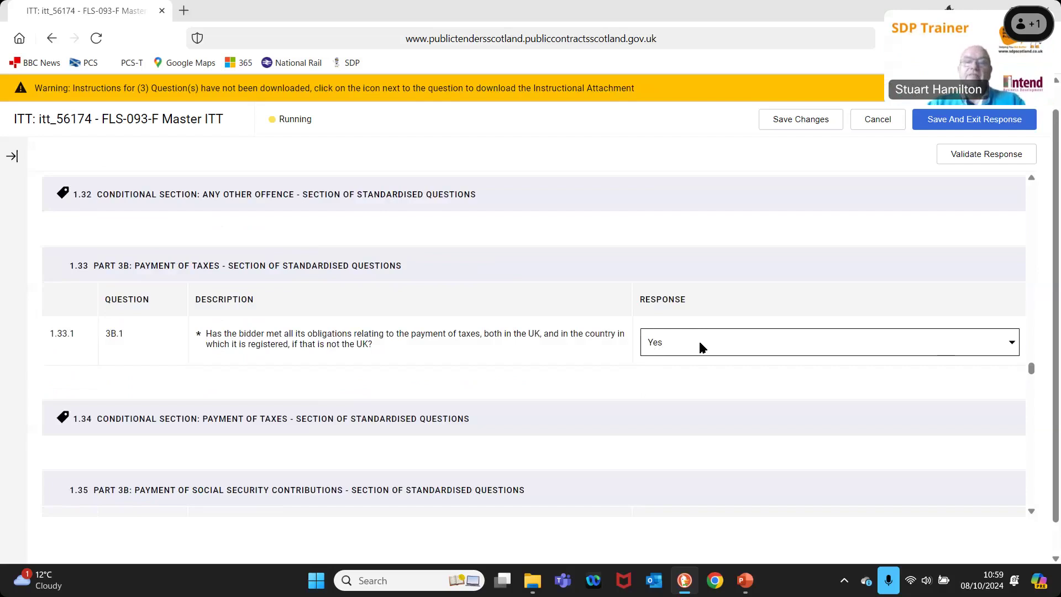
scroll(757, 424, down, 1)
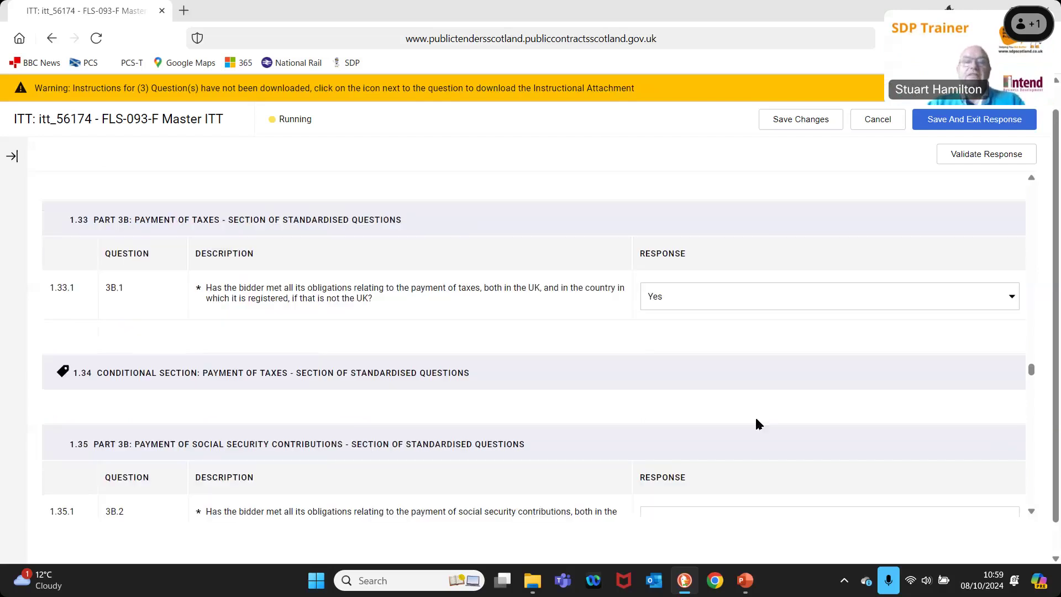
scroll(755, 416, down, 4)
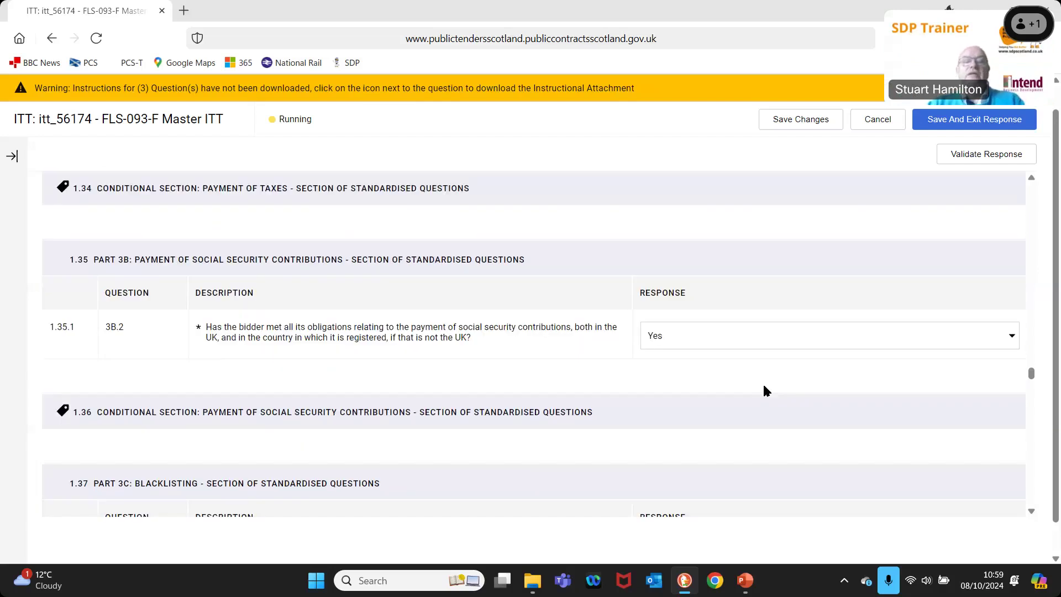
scroll(765, 392, down, 3)
scroll(569, 356, down, 1)
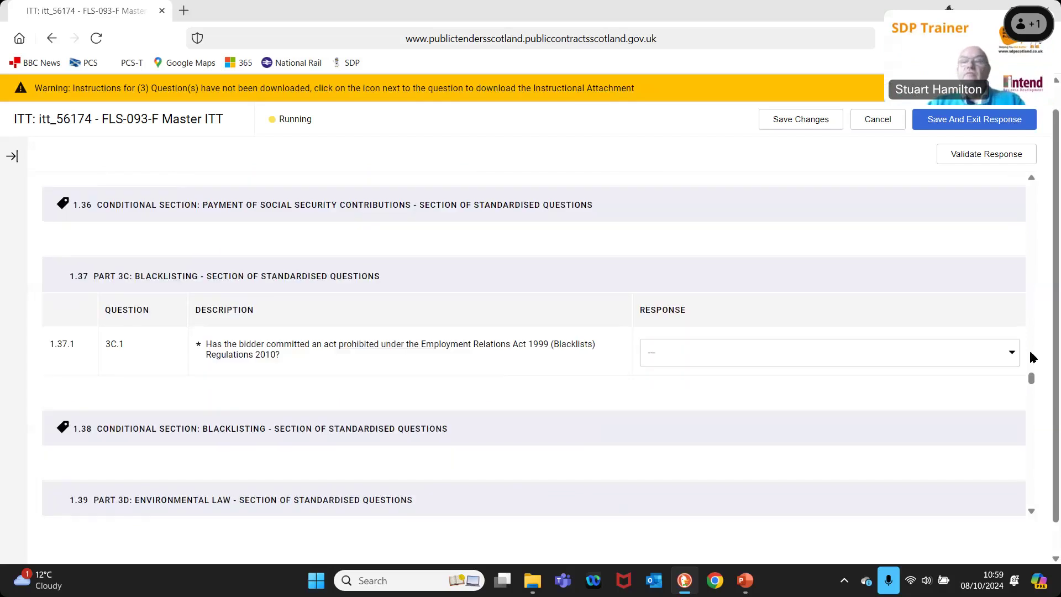
click(740, 397)
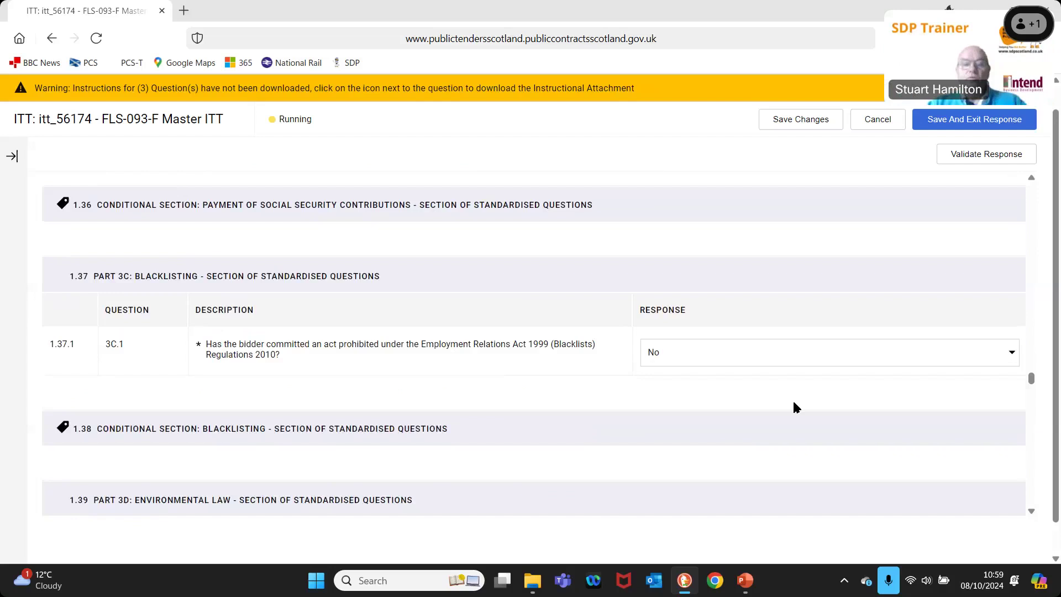
Step: Review the Part 3D exclusion questions, from environmental law and insolvency through early termination and question 3D.15.4
scroll(794, 404, down, 5)
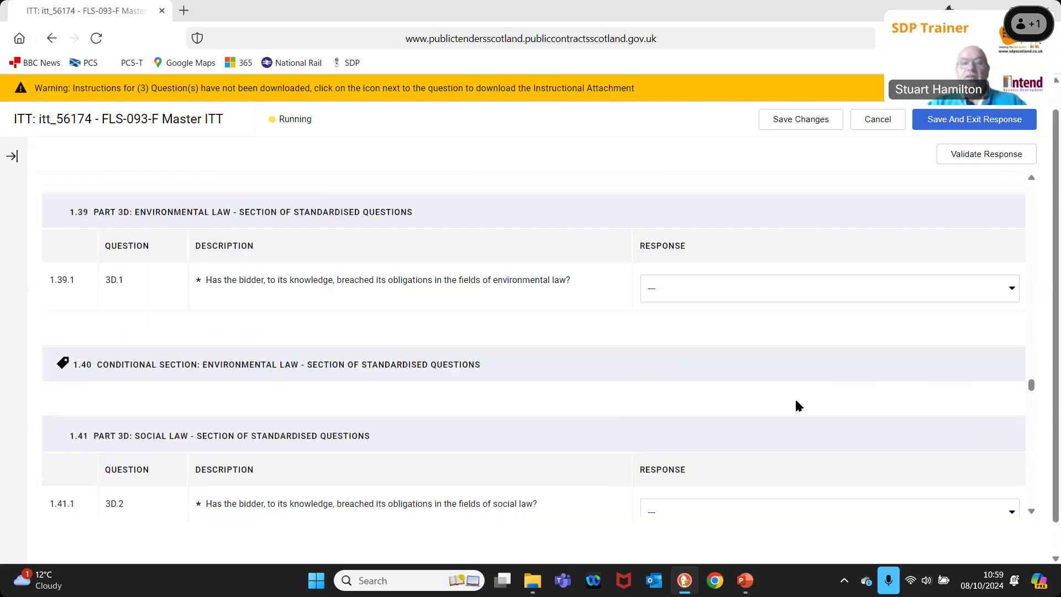
scroll(817, 395, down, 3)
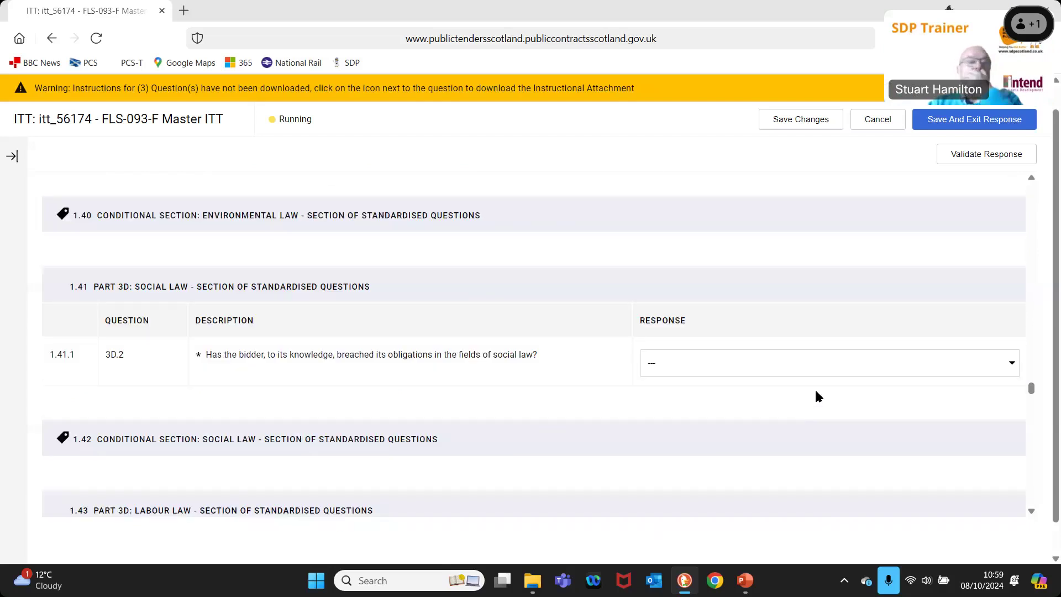
scroll(819, 396, down, 6)
scroll(821, 399, down, 7)
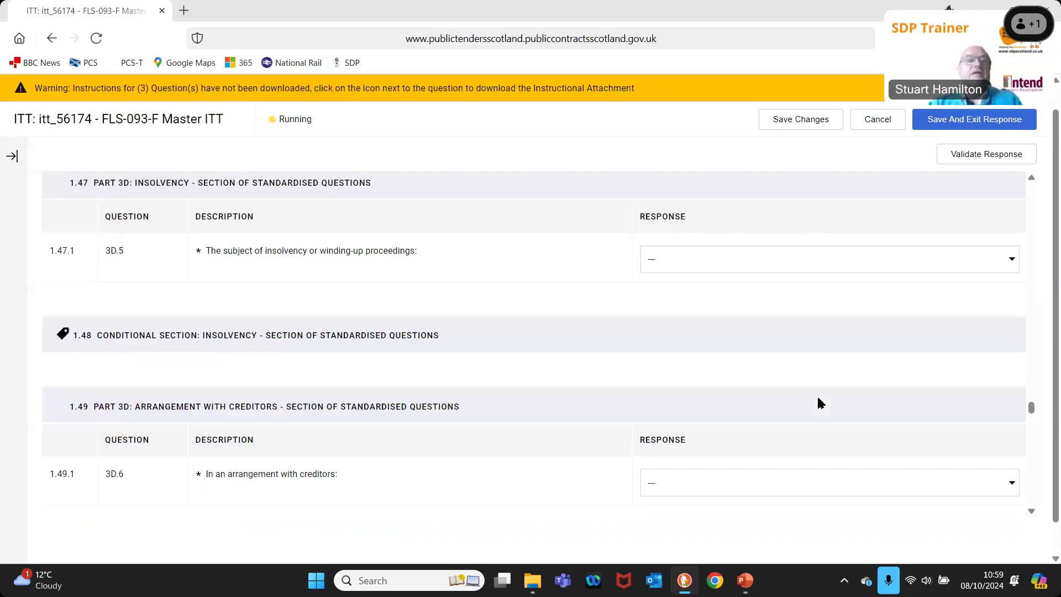
scroll(822, 403, down, 3)
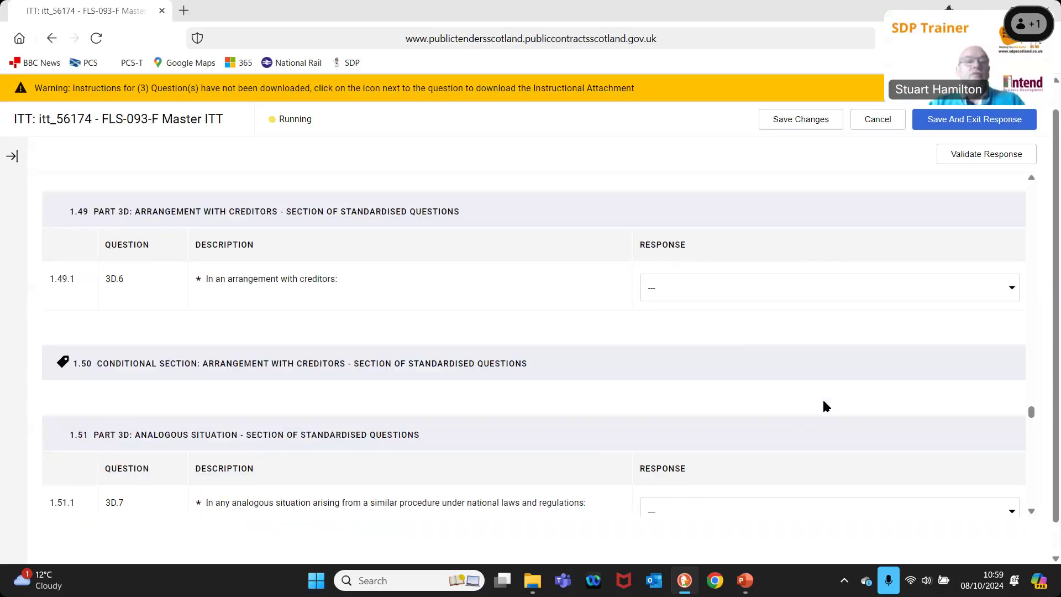
scroll(825, 406, down, 15)
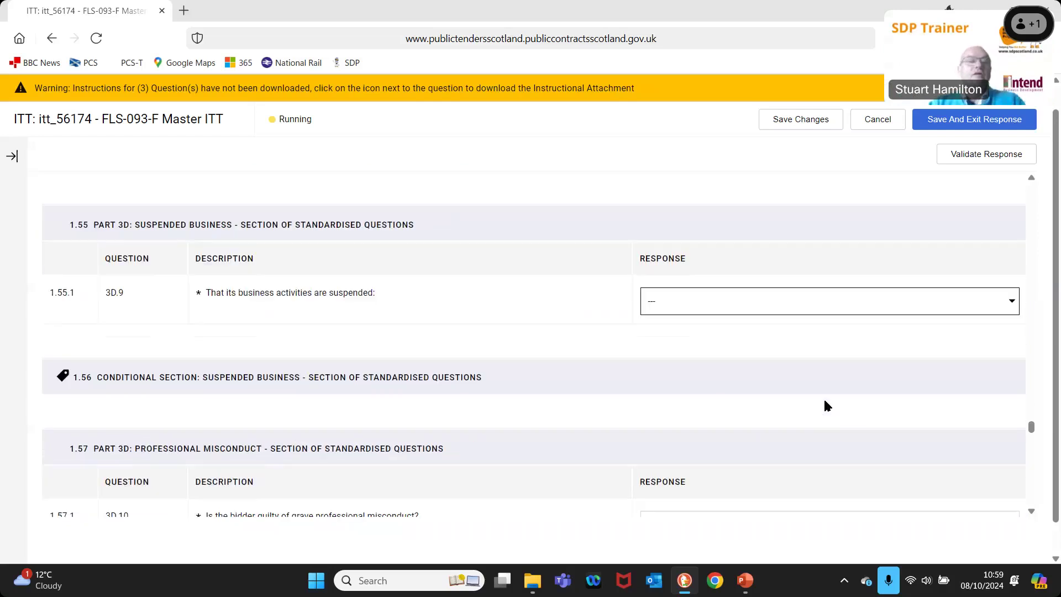
scroll(828, 406, down, 5)
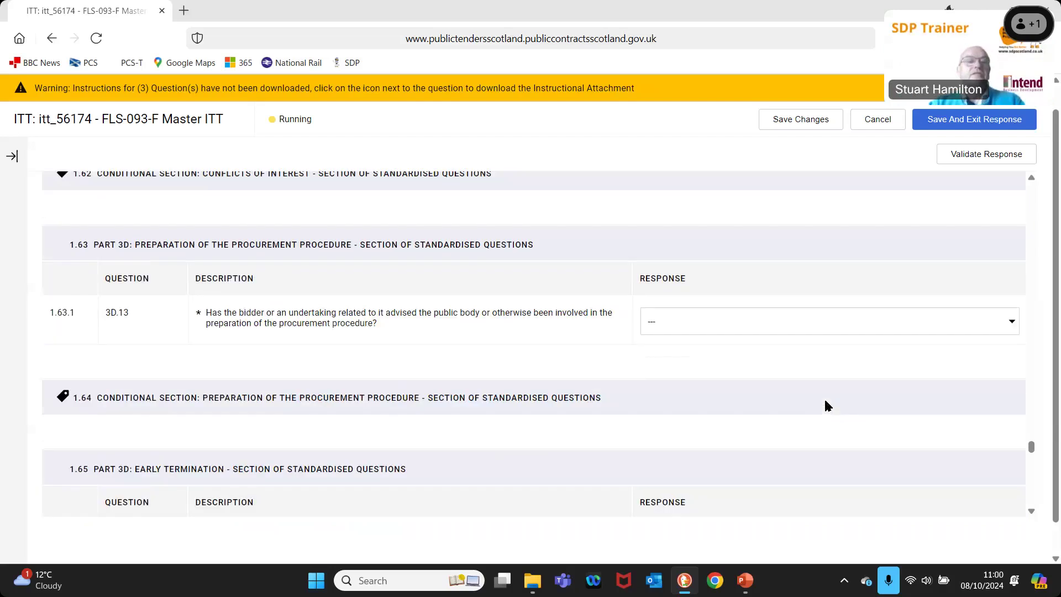
scroll(828, 406, down, 5)
scroll(827, 407, down, 10)
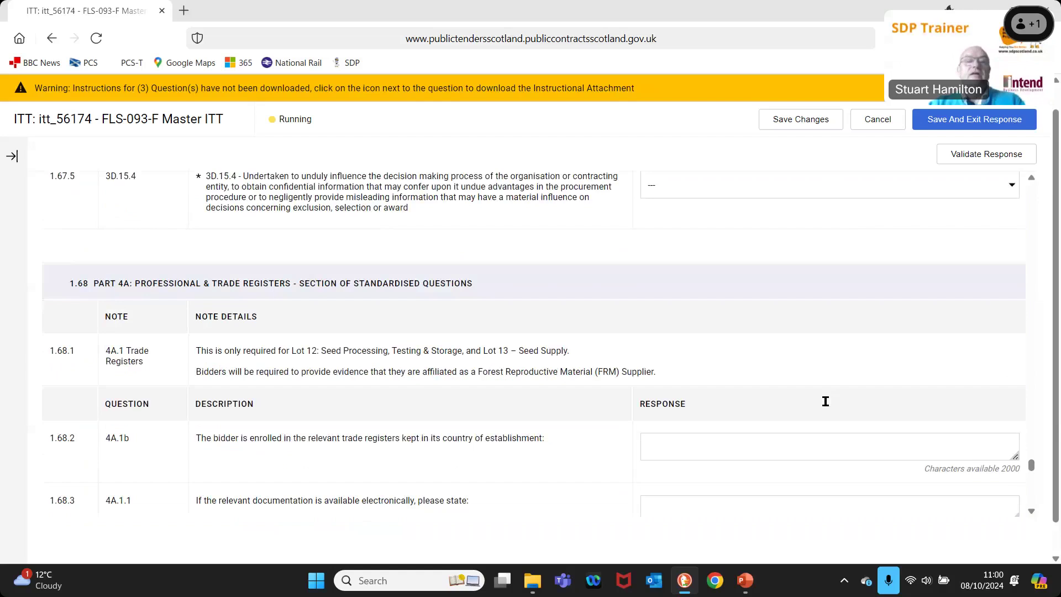
Step: Review the Part 4A trade register questions and the Part 4B insurance requirement covering all lots and Lots 12 and 13
scroll(681, 347, down, 2)
click(681, 347)
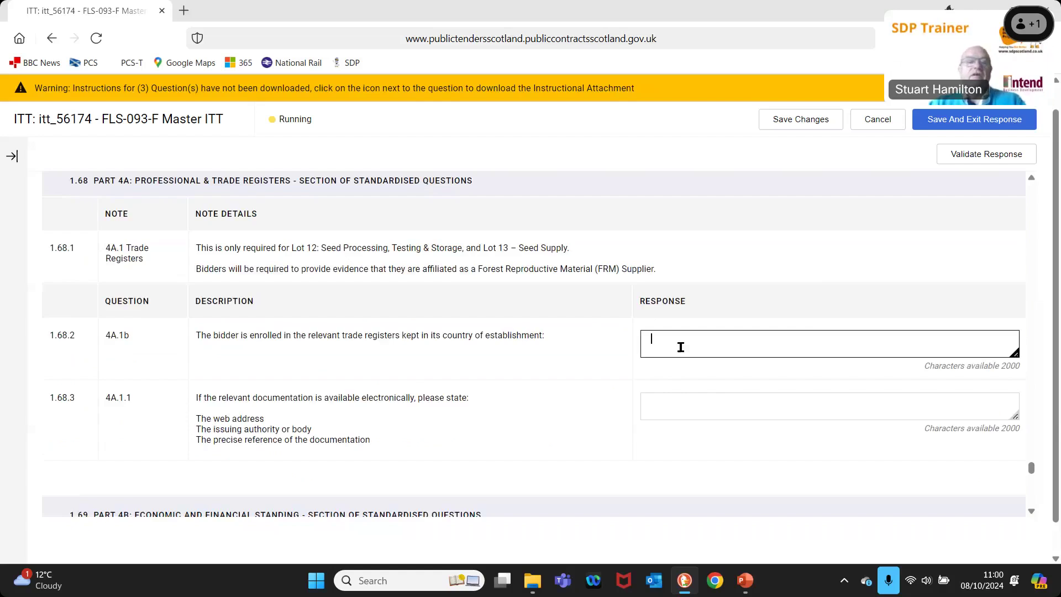
scroll(692, 366, down, 5)
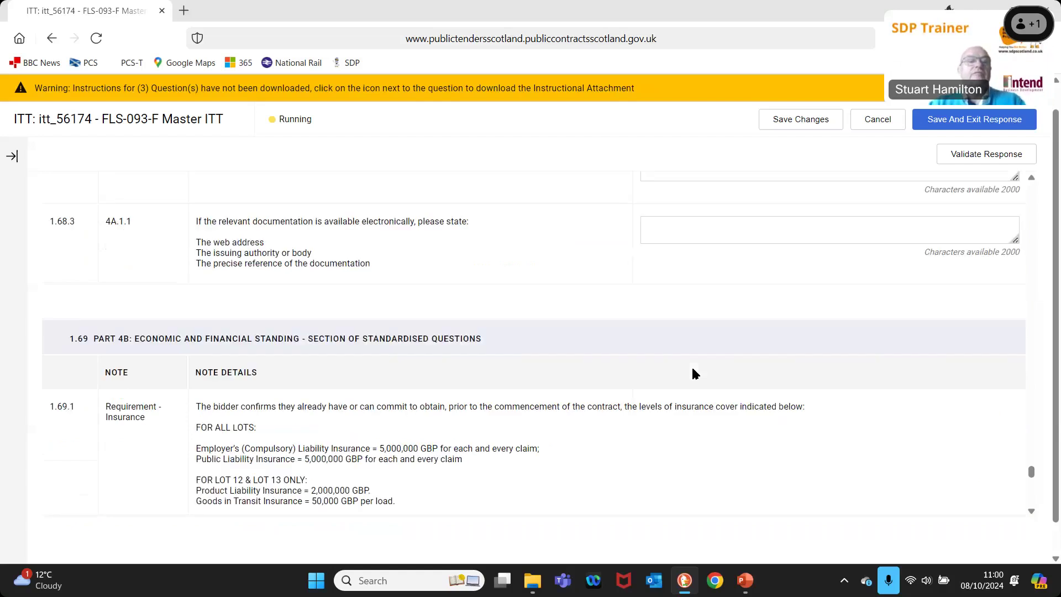
scroll(508, 387, down, 1)
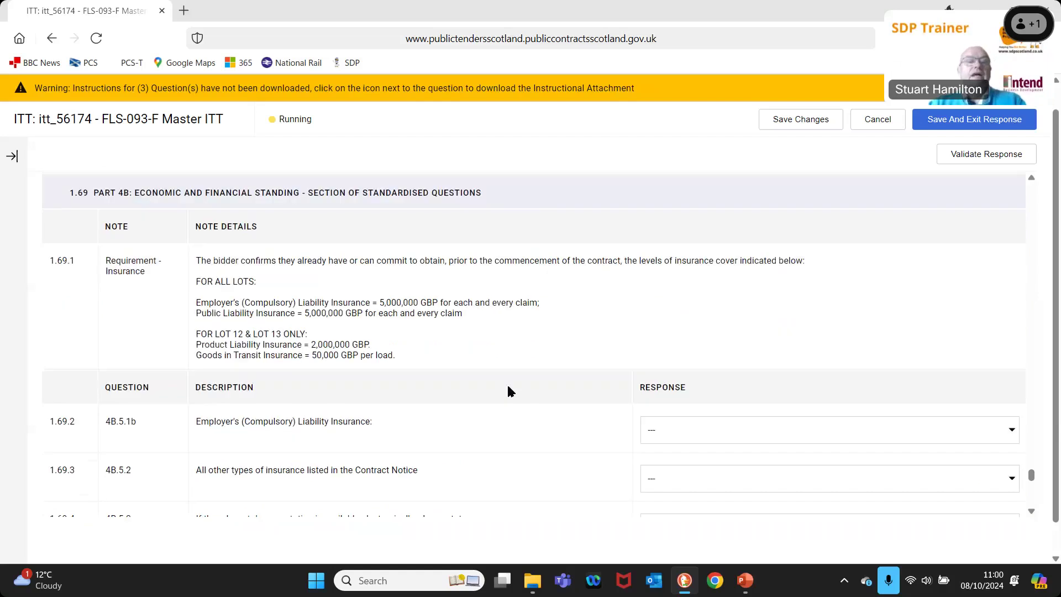
scroll(508, 390, down, 2)
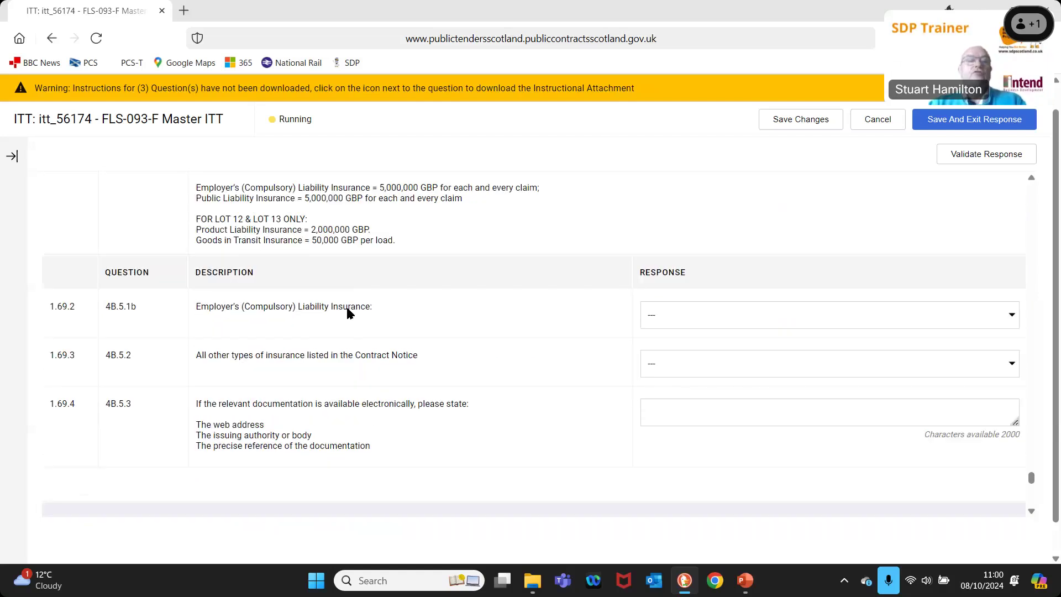
scroll(260, 247, up, 1)
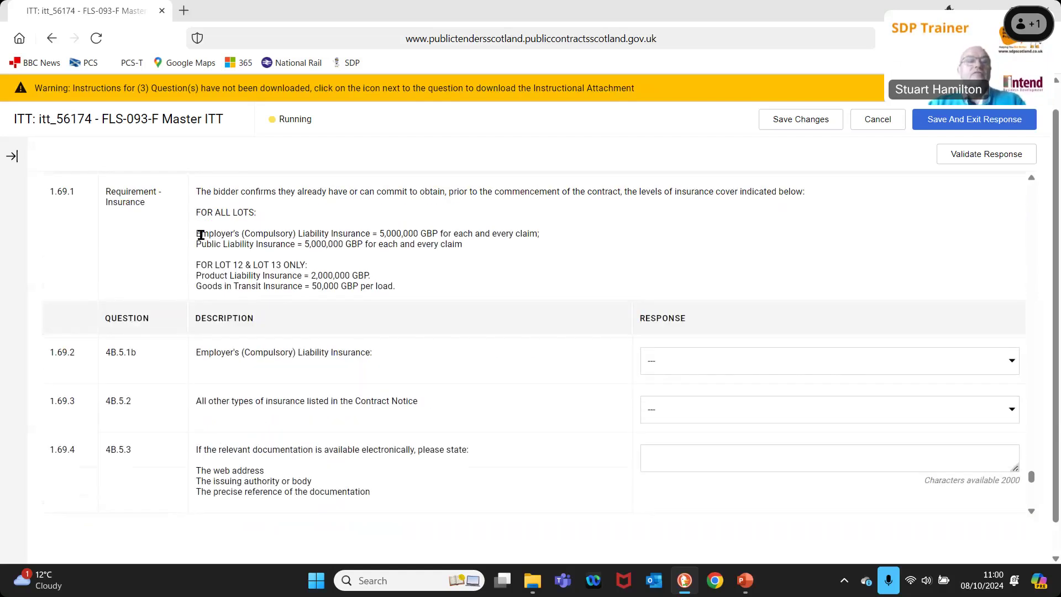
drag(220, 240, 197, 233)
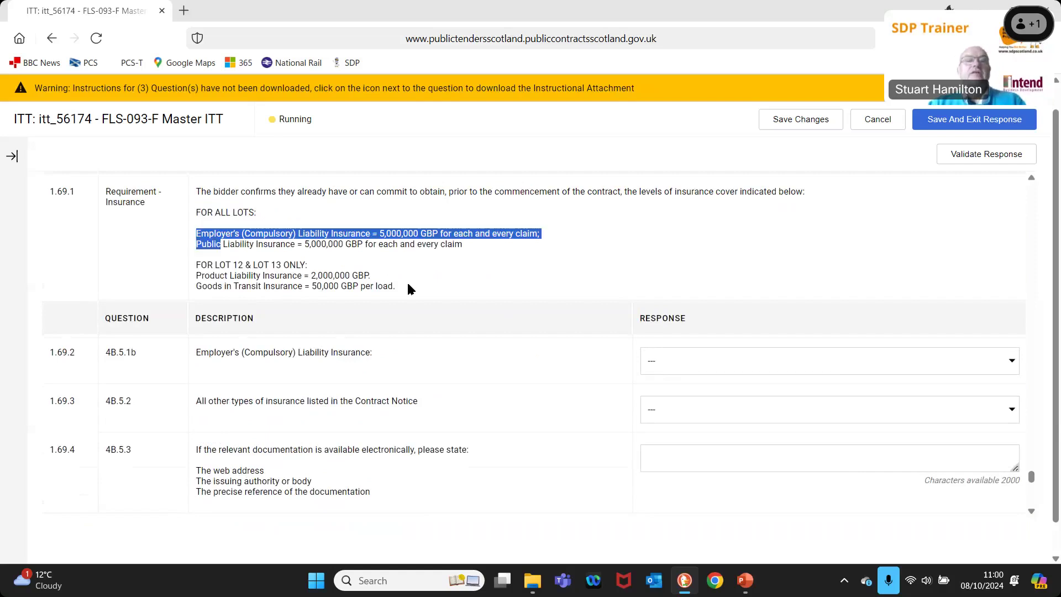
drag(408, 289, 447, 293)
click(448, 294)
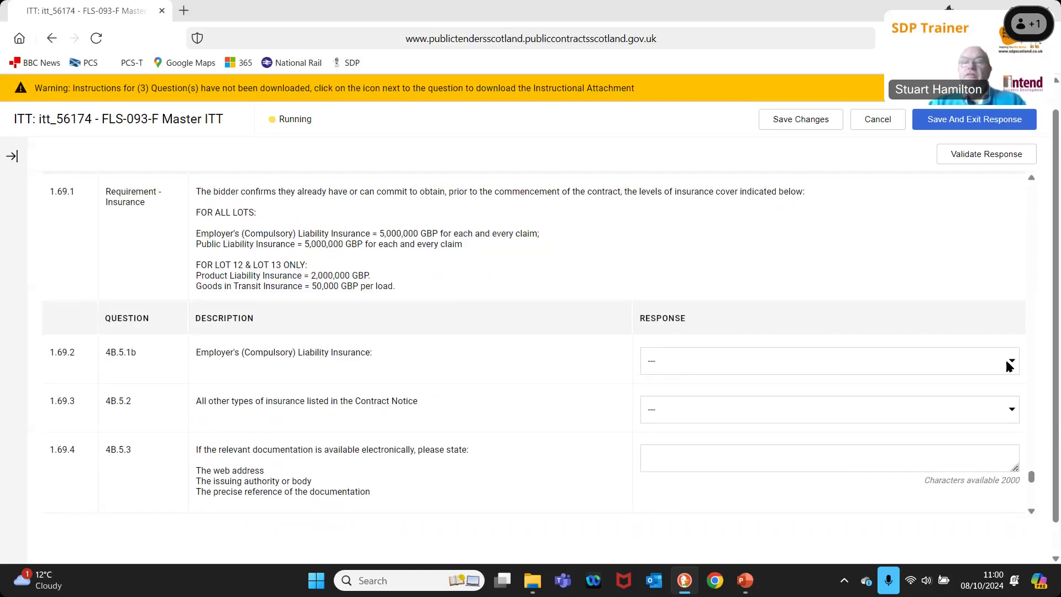
Step: Check the required Employer's (Compulsory) Liability Insurance level and answer question 4B.5.1b with "No, but I commit to obtain it"
click(1008, 366)
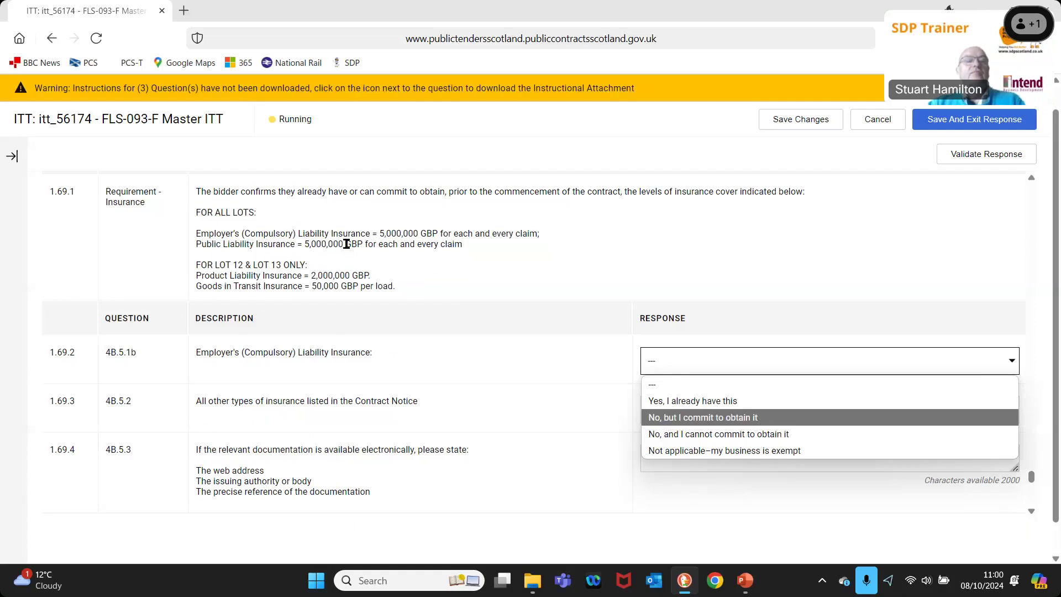
click(383, 233)
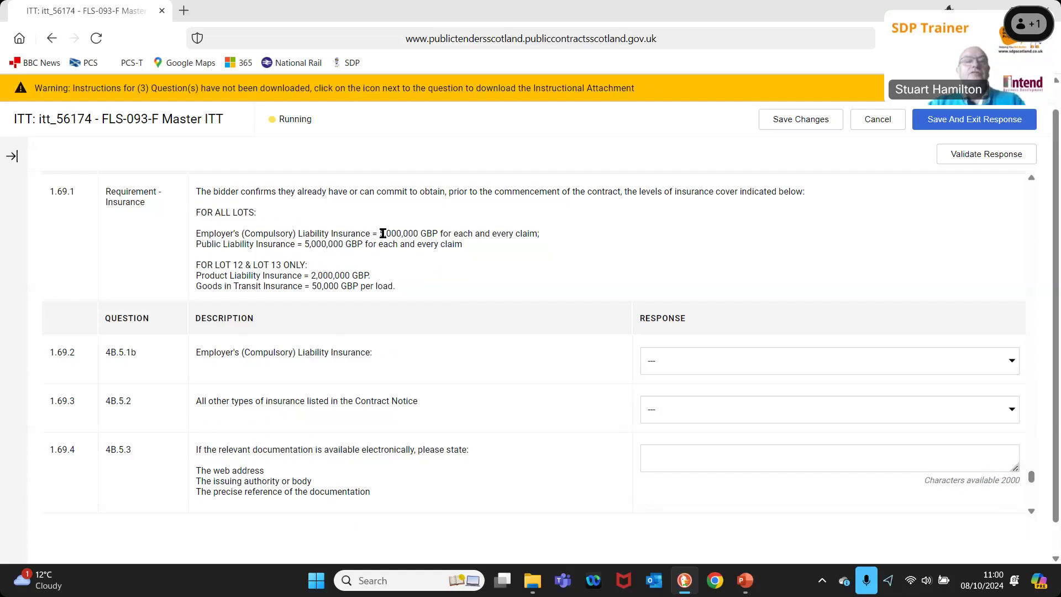
drag(420, 235, 381, 233)
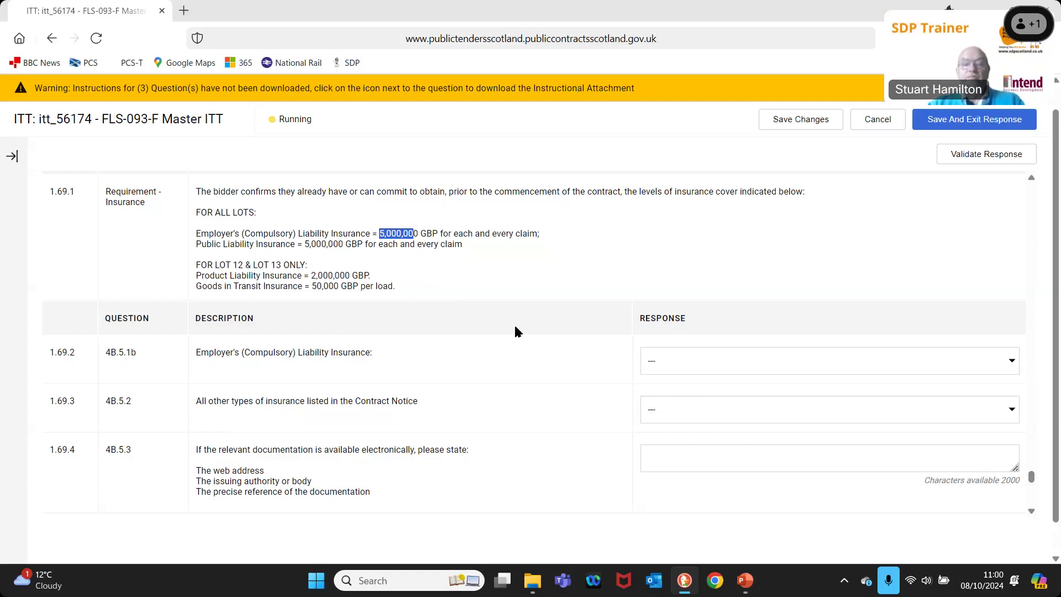
click(995, 361)
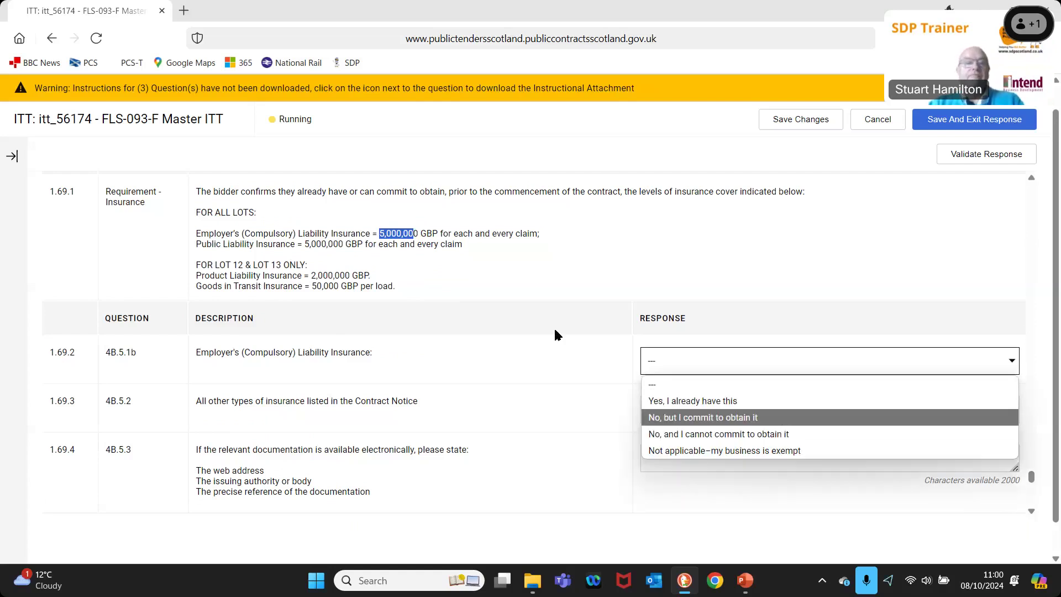
click(782, 419)
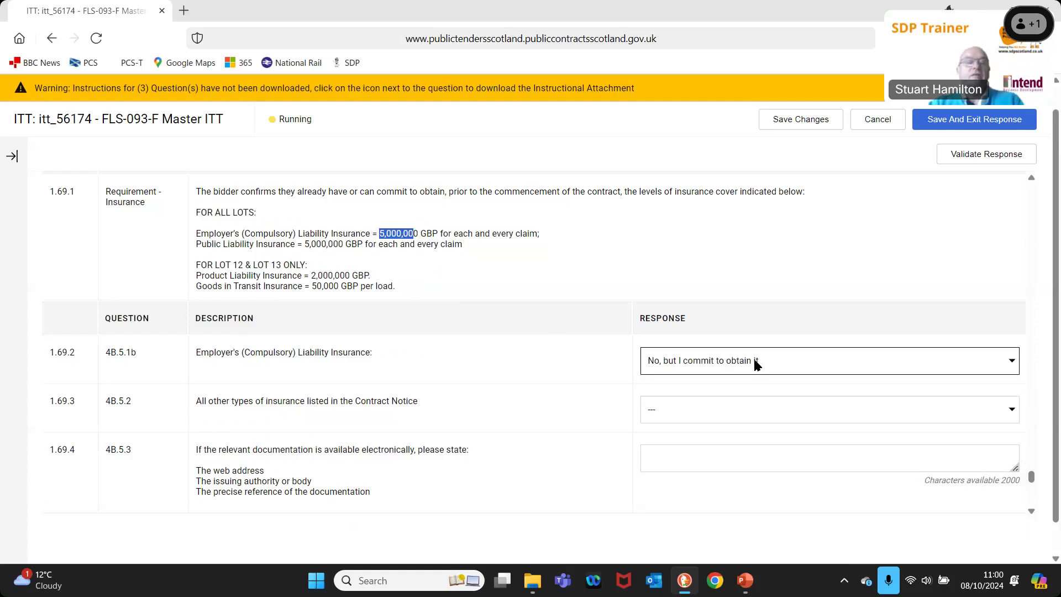
Step: Look through the Part 4C qualifications questions and answer subcontracting question 4C.10 with 0
scroll(756, 365, down, 2)
scroll(755, 364, down, 6)
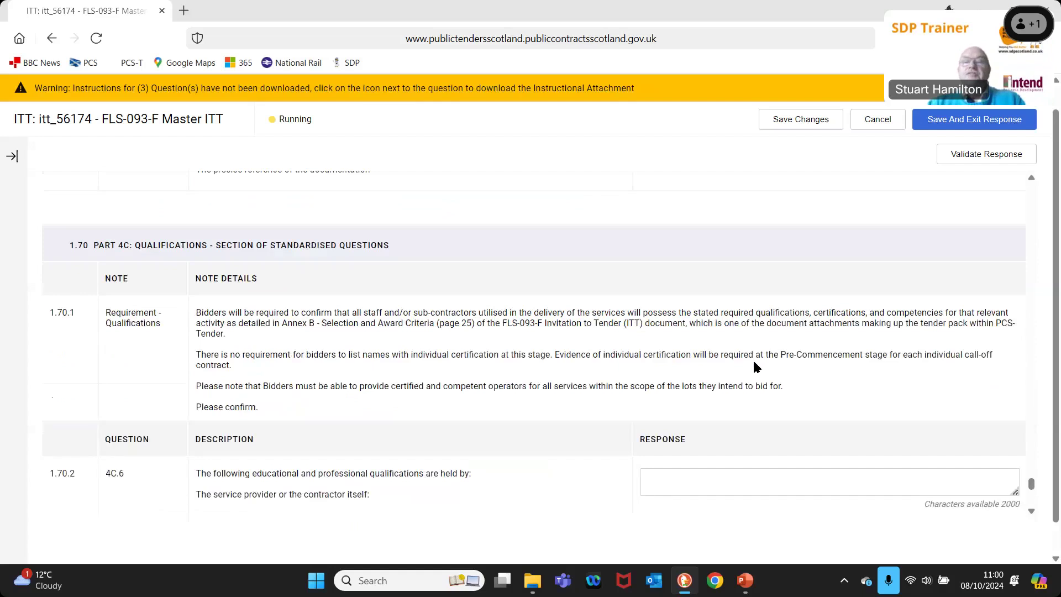
scroll(755, 362, down, 4)
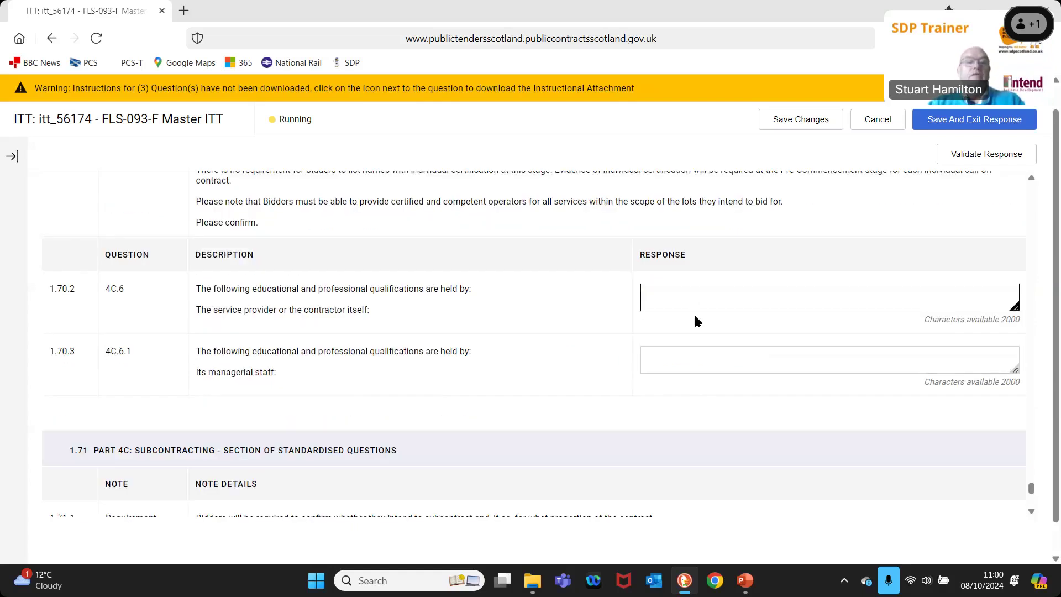
scroll(694, 313, down, 5)
scroll(665, 320, down, 2)
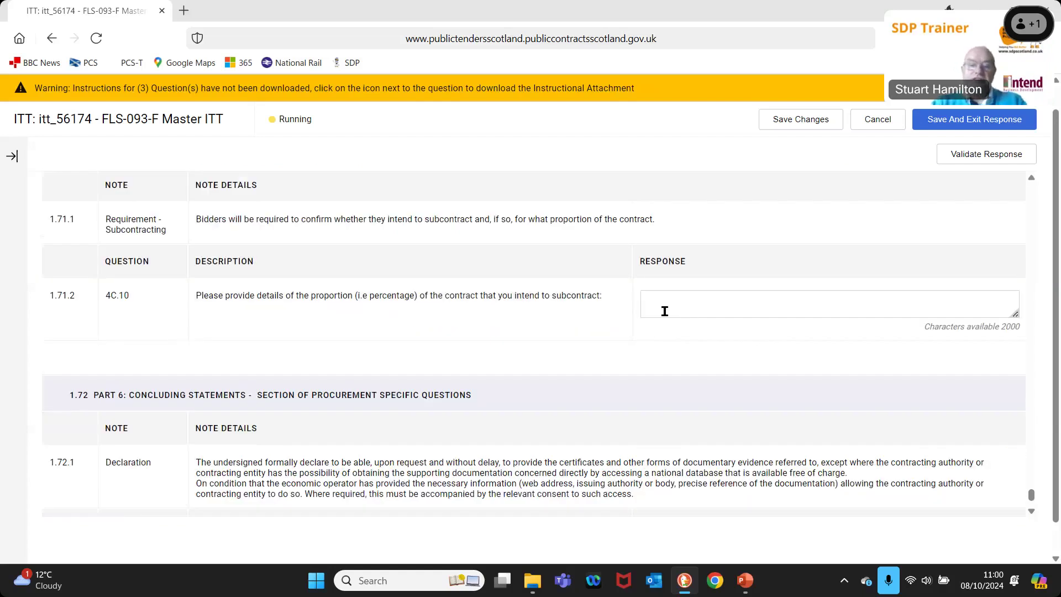
click(665, 311)
text(0)
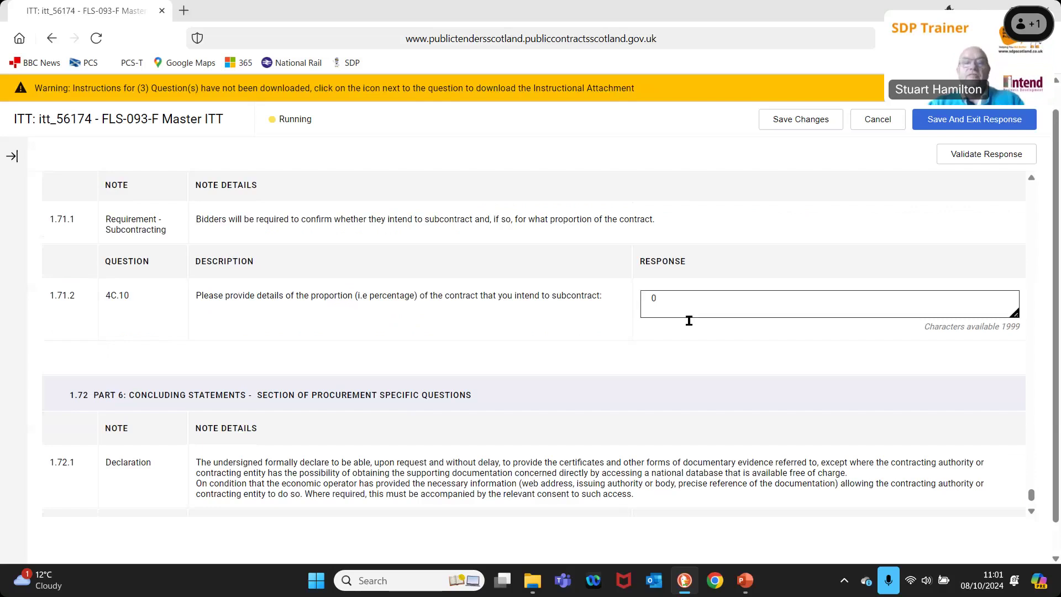
Step: Check the Part 6 concluding declaration and question 6.1, and save and exit the Qualification Response
scroll(689, 321, down, 3)
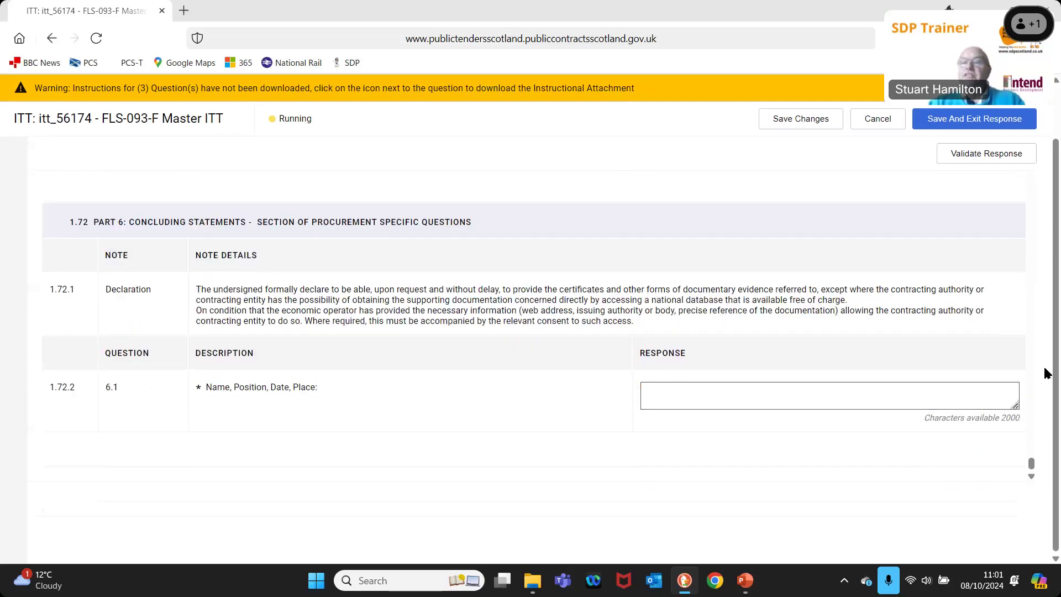
scroll(1060, 243, up, 1)
scroll(1060, 243, up, 2)
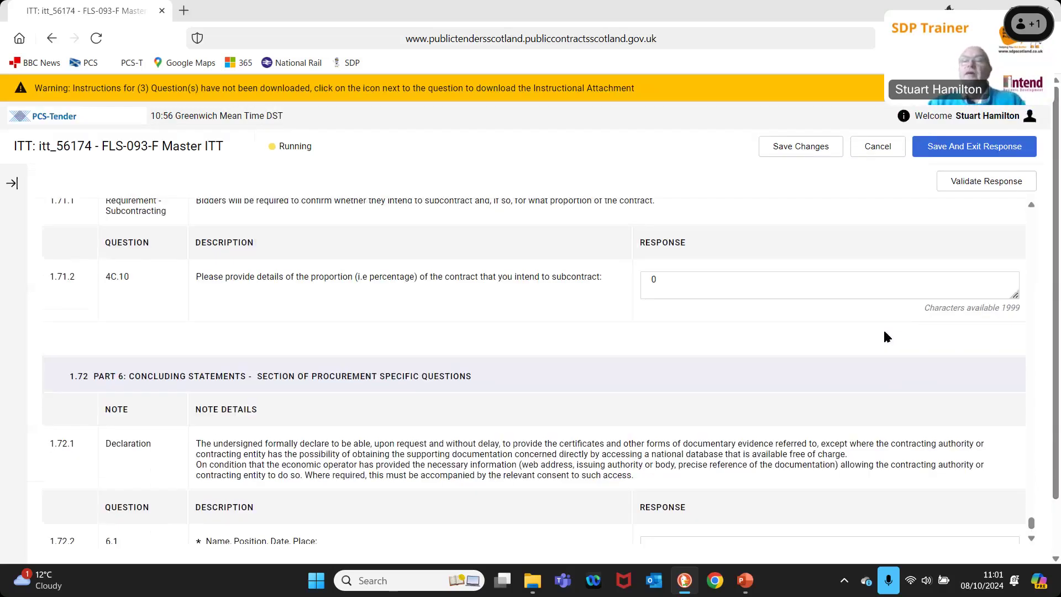
scroll(971, 155, up, 1)
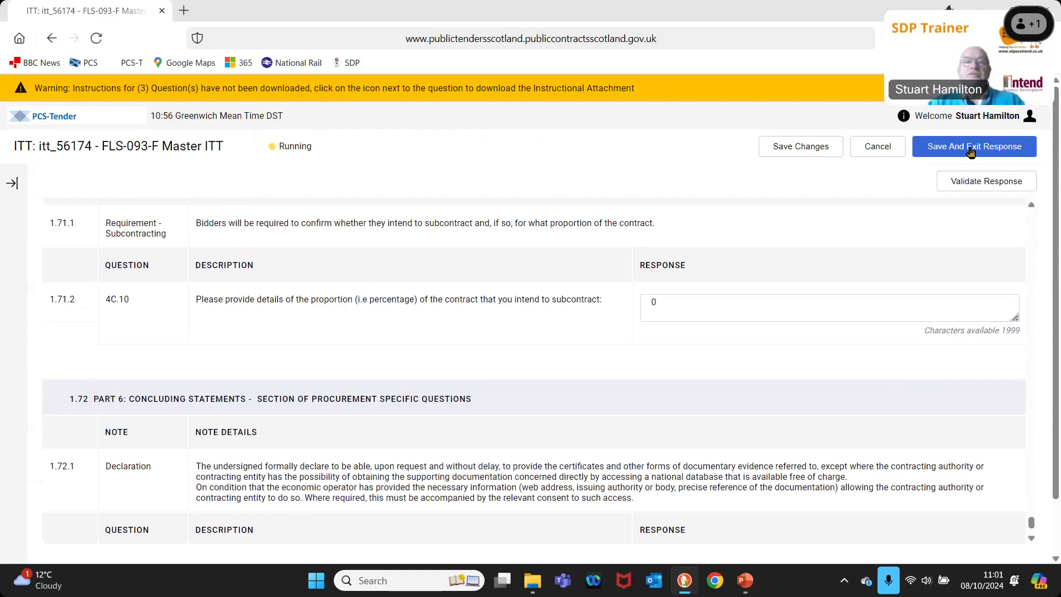
click(971, 152)
key(Escape)
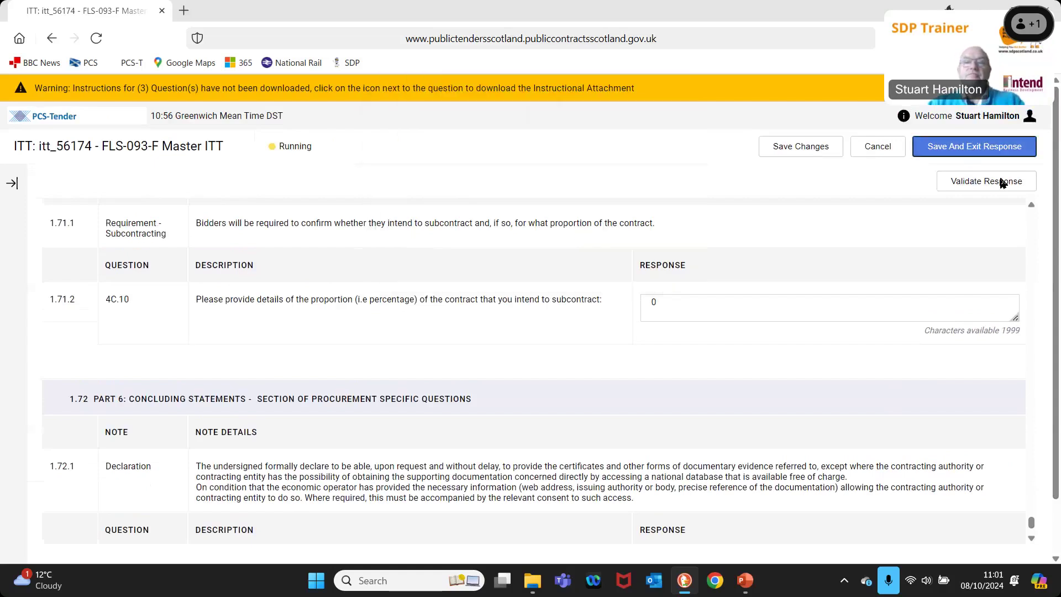
click(1002, 182)
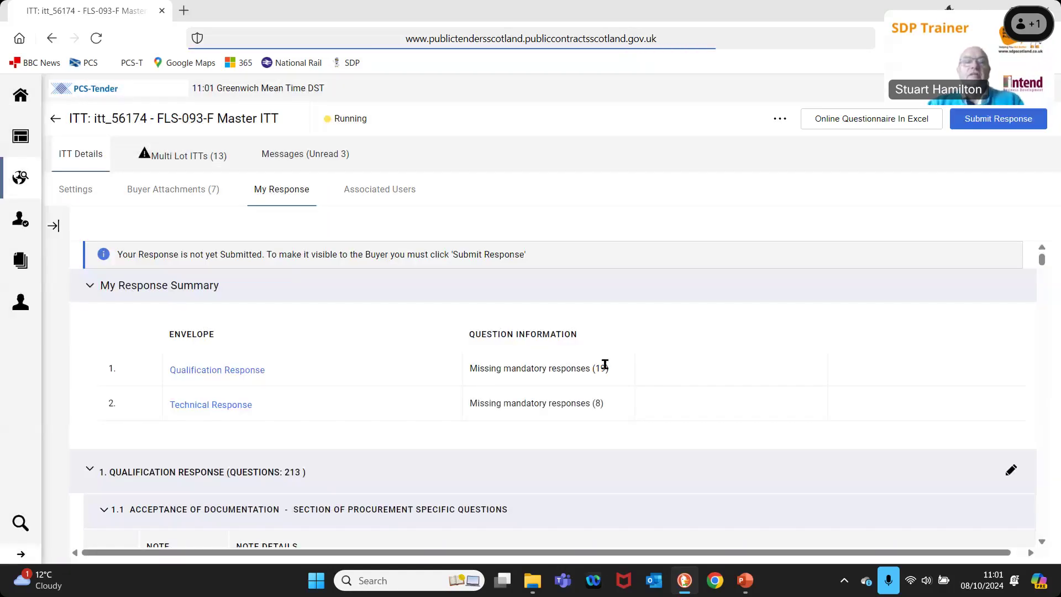
Step: Check the number of missing mandatory responses for the Qualification Response in the response summary
drag(470, 368, 662, 389)
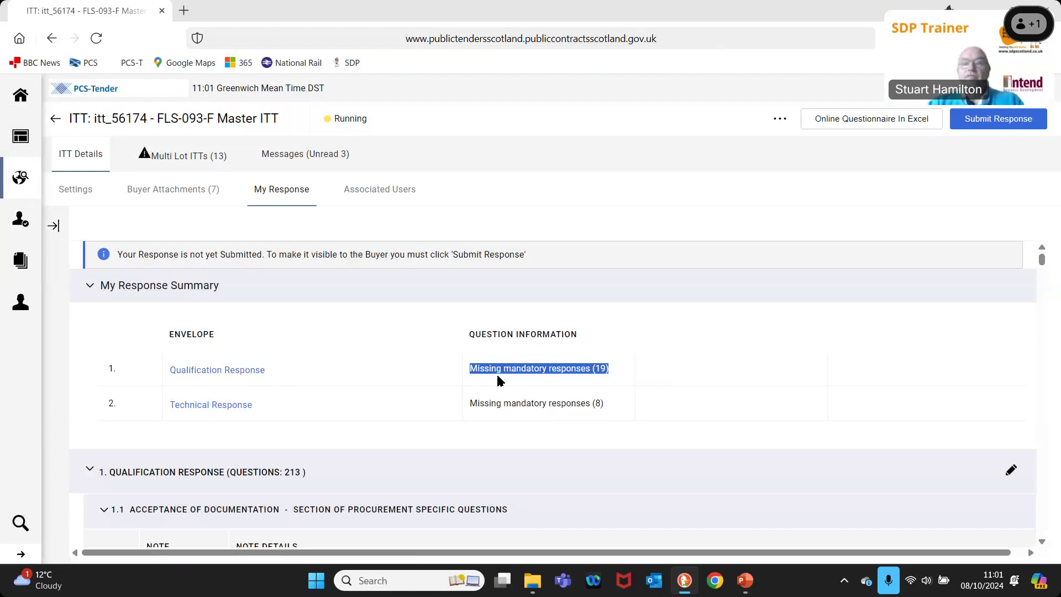
scroll(666, 399, down, 1)
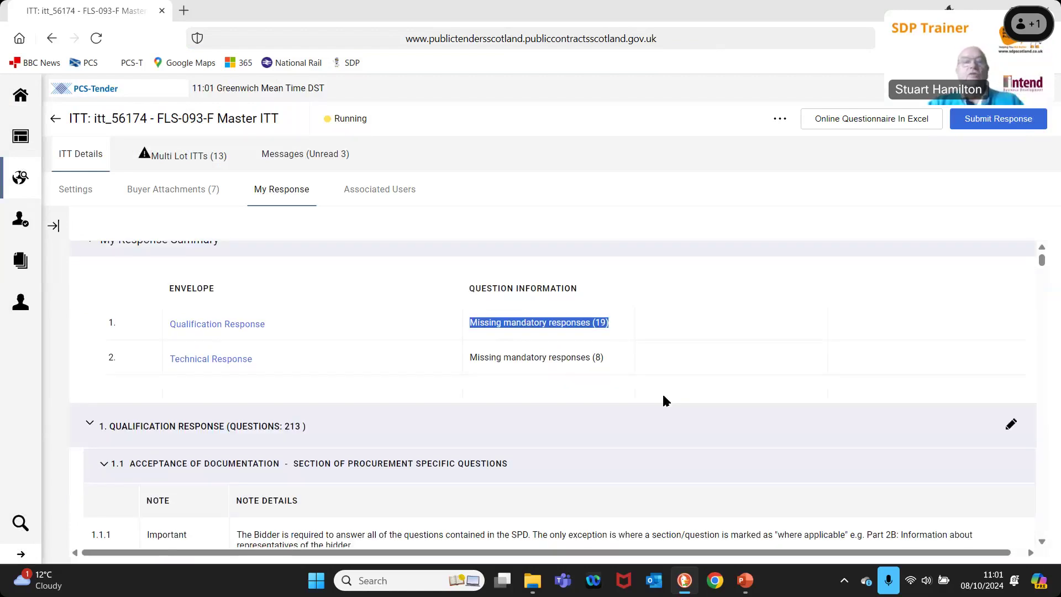
click(599, 322)
drag(599, 322, 593, 323)
key(shift+Right)
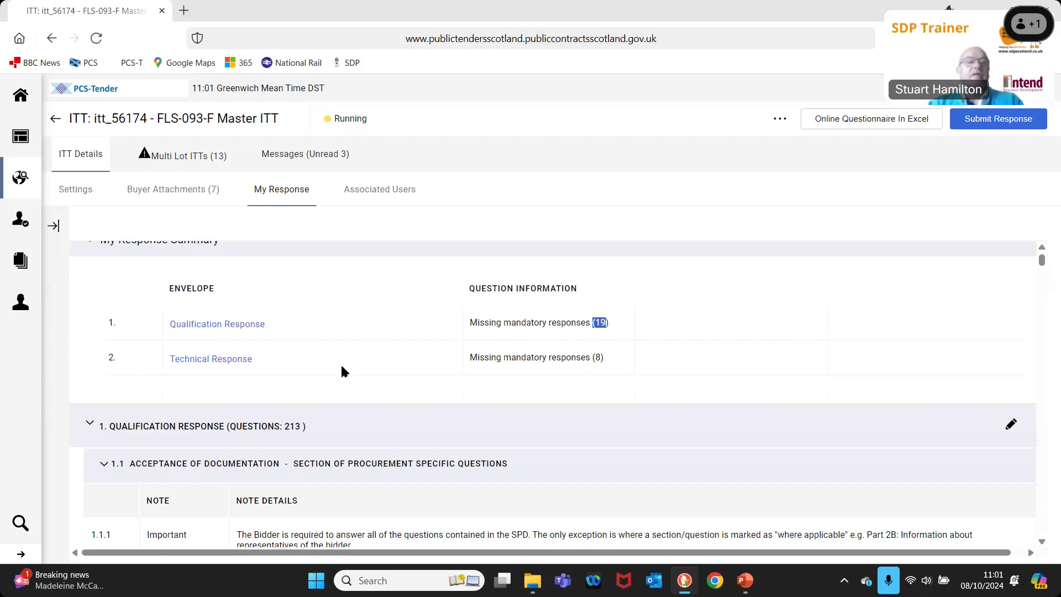
Step: Open the Technical Response and look over the Fair Work First note 2.1.1 and the file response to question 2.1.2
click(206, 363)
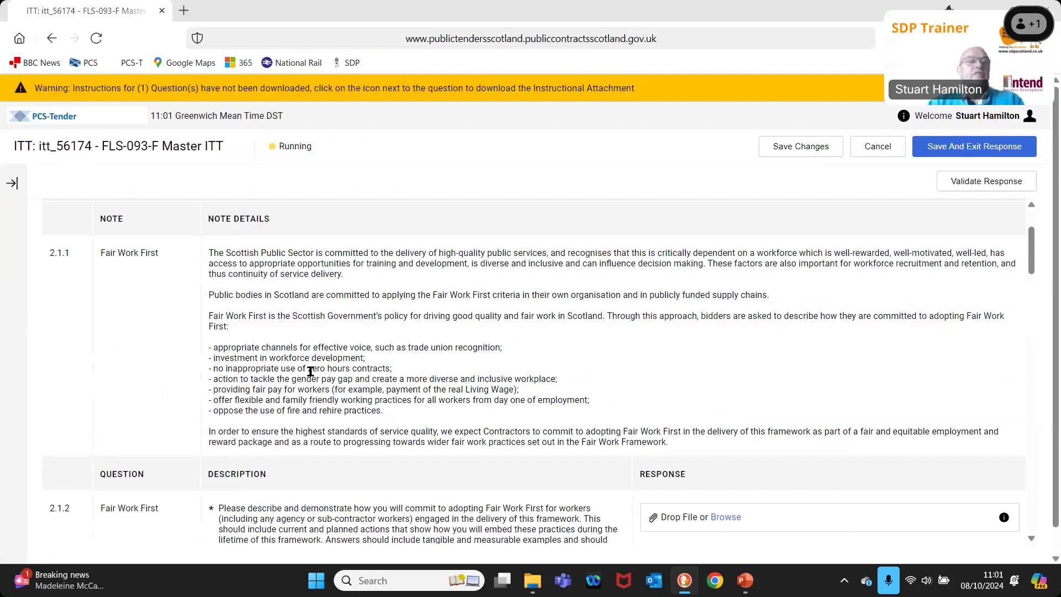
drag(101, 253, 160, 255)
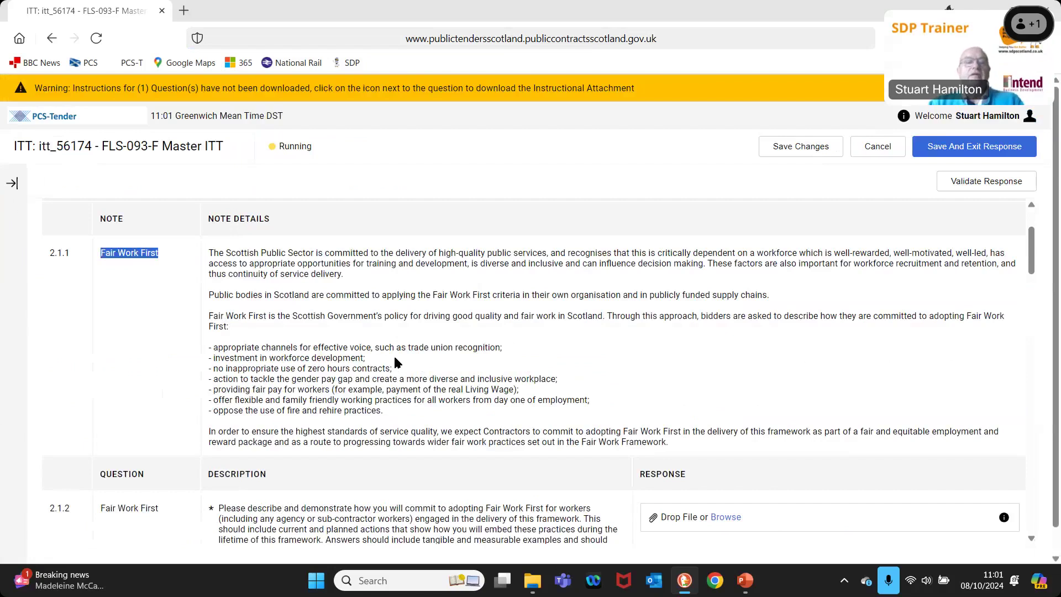
scroll(394, 414, down, 1)
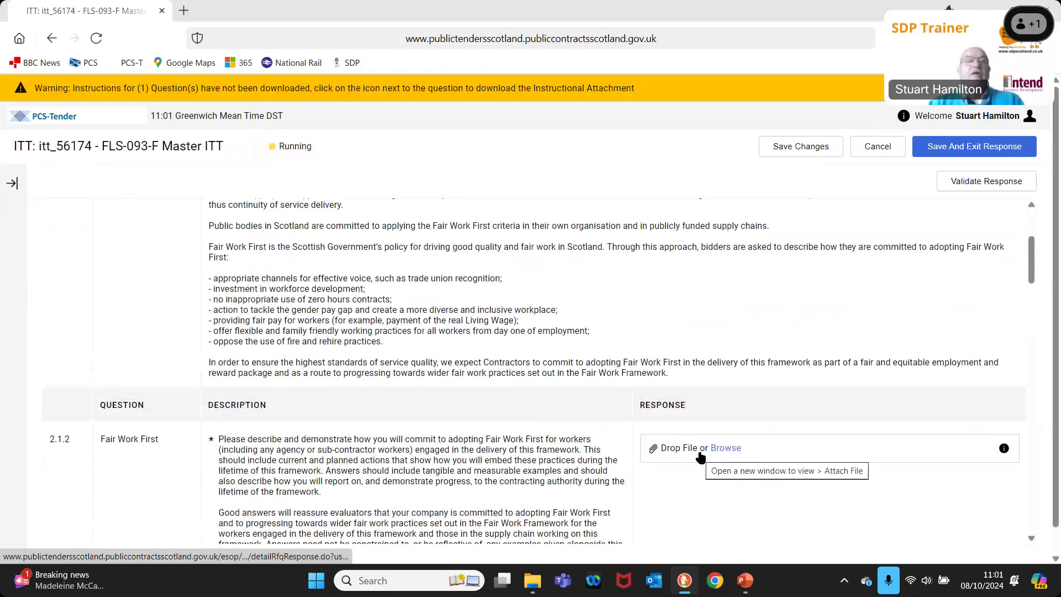
scroll(430, 285, up, 1)
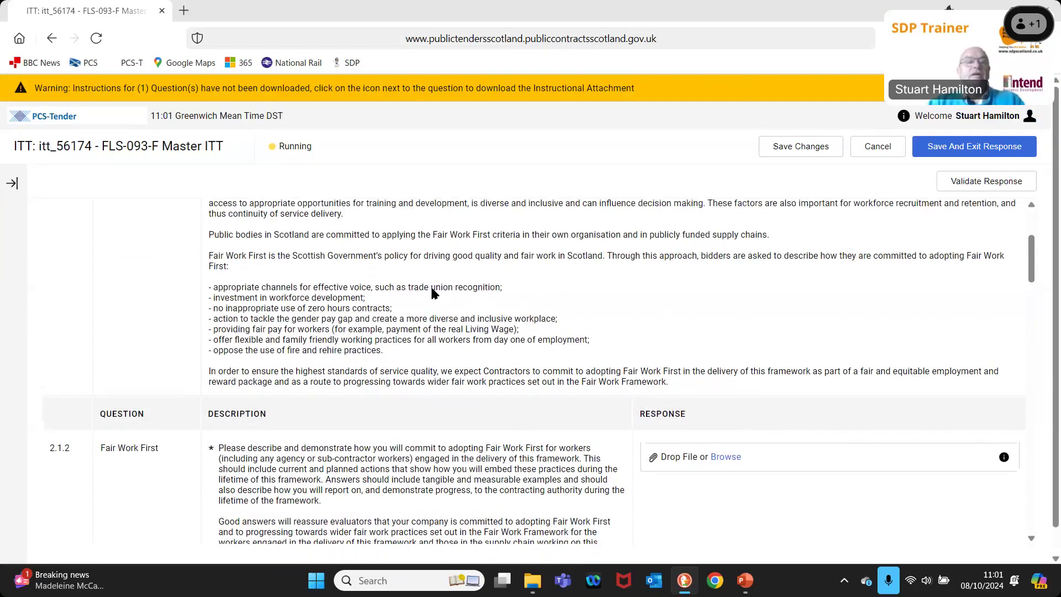
scroll(431, 287, up, 1)
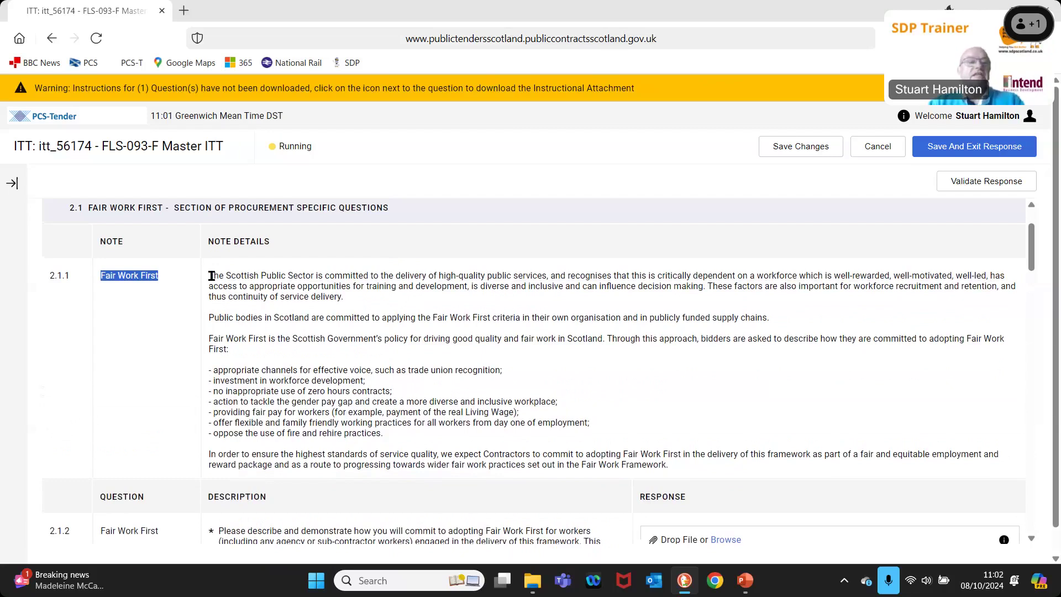
Step: Read through the Fair Work First criteria in note 2.1.1, from effective voice channels to opposing fire and rehire practices
drag(377, 433, 209, 368)
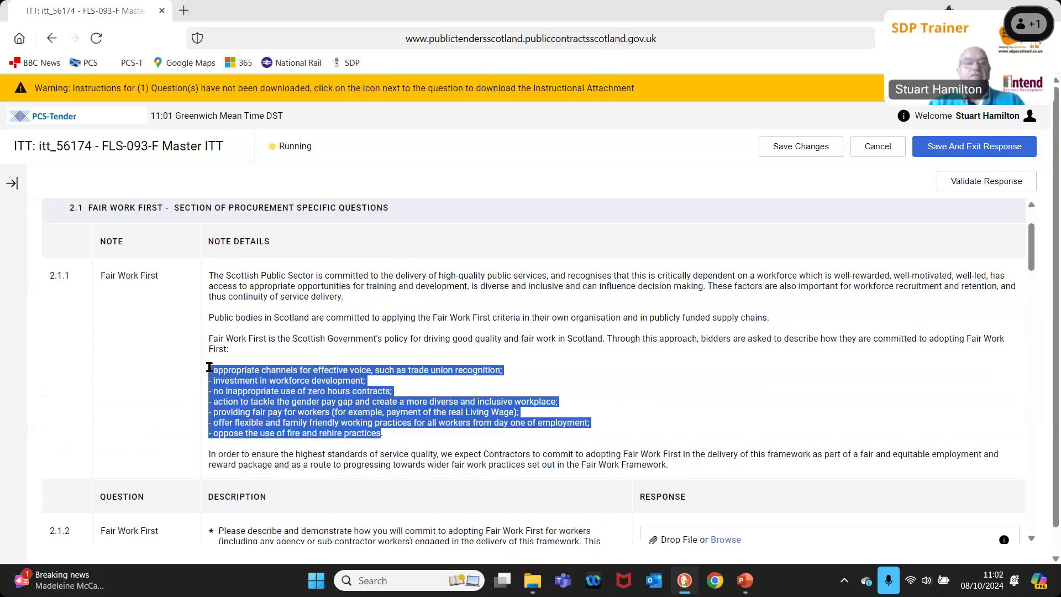
click(444, 403)
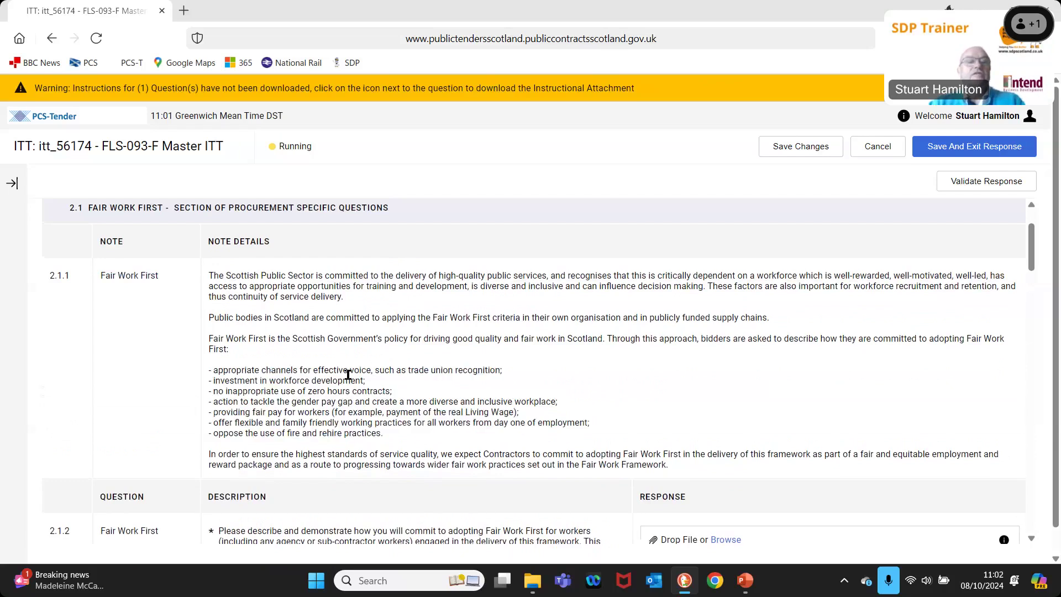
drag(367, 380, 213, 382)
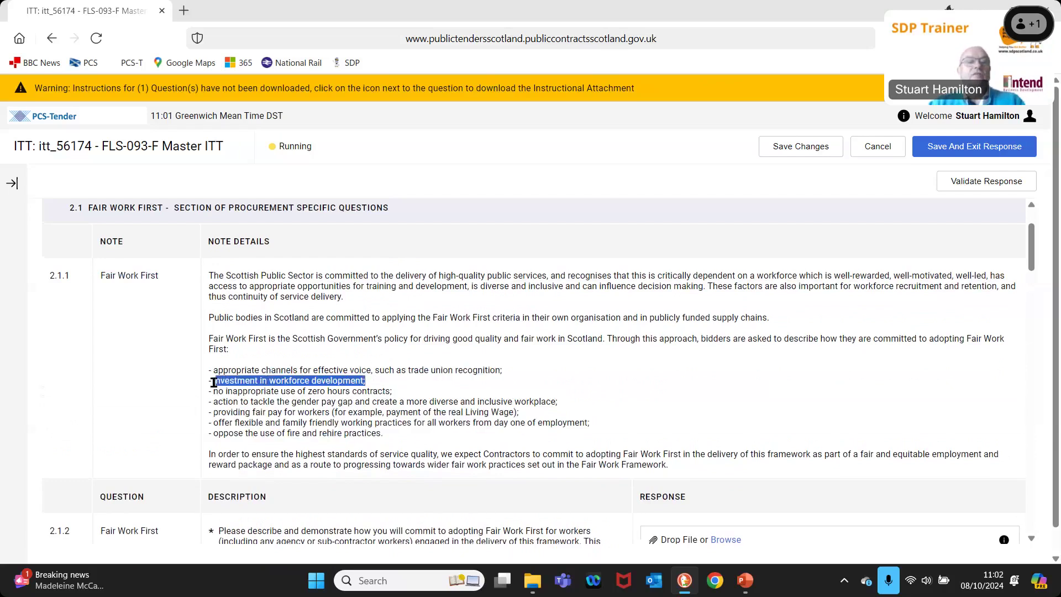
drag(390, 392, 213, 391)
drag(376, 402, 219, 401)
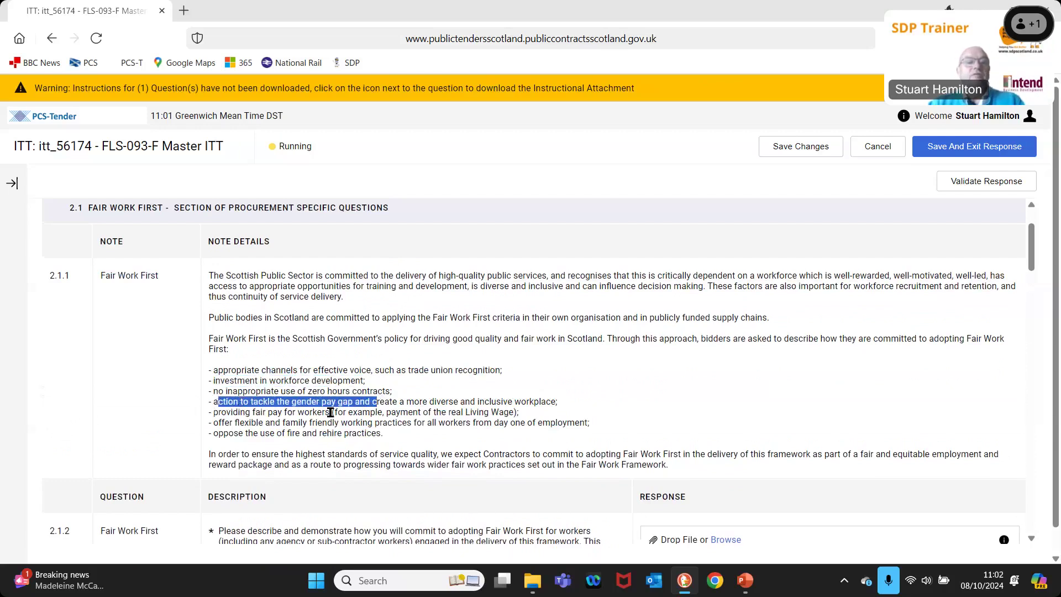
drag(364, 412, 226, 413)
drag(367, 424, 214, 423)
drag(382, 433, 214, 433)
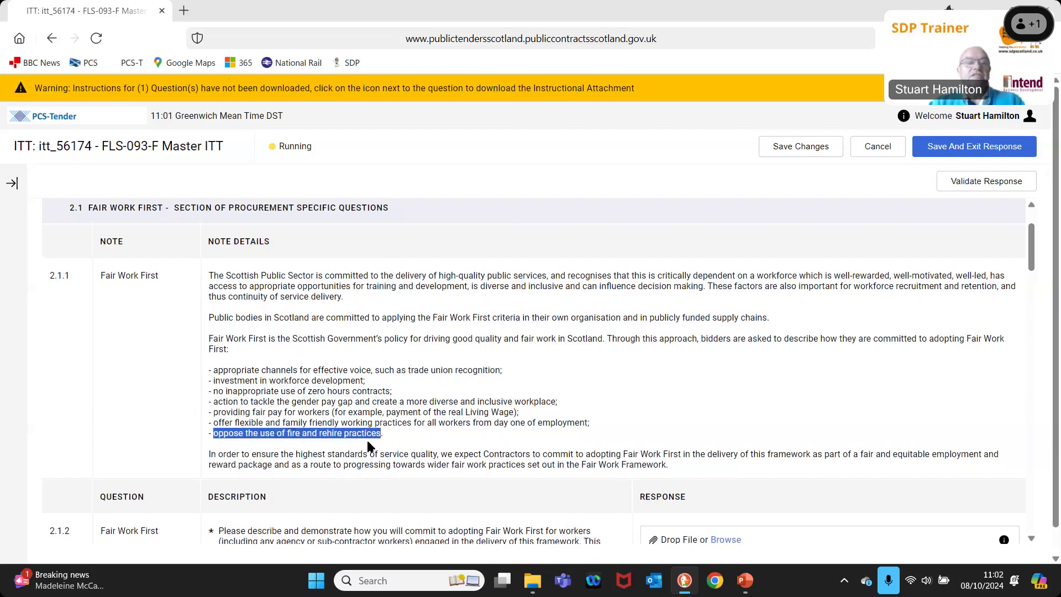
Step: Re-examine the fire and rehire and the workforce development criteria in the Fair Work First note
scroll(367, 440, down, 1)
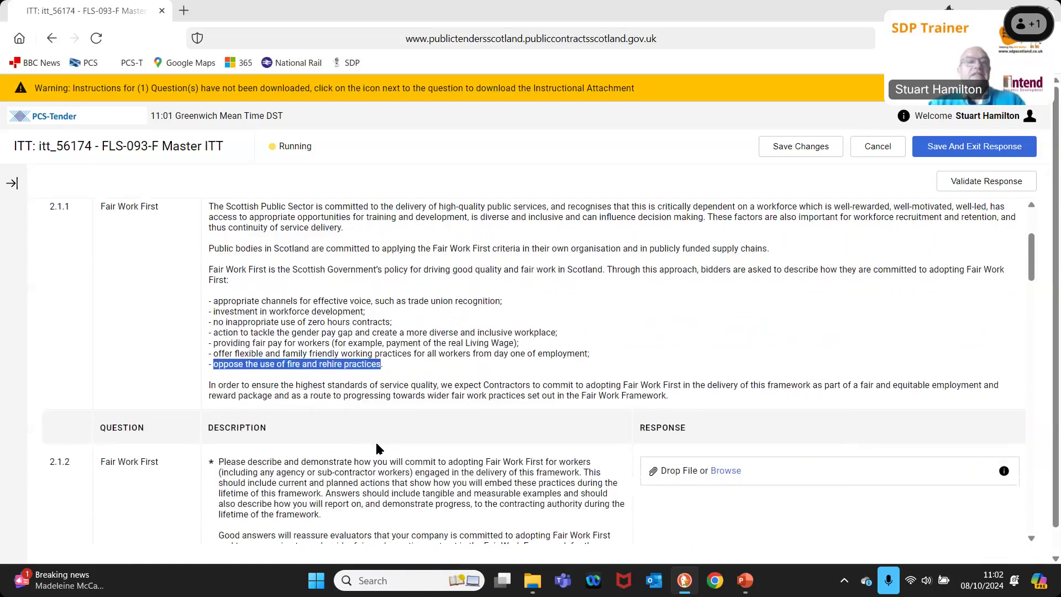
scroll(376, 442, down, 1)
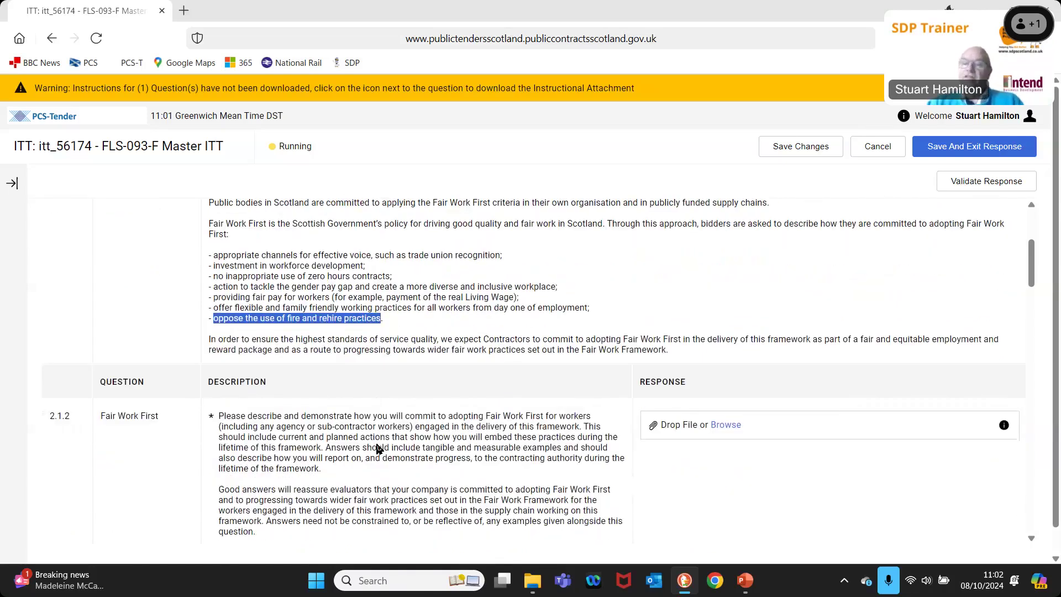
scroll(377, 449, up, 1)
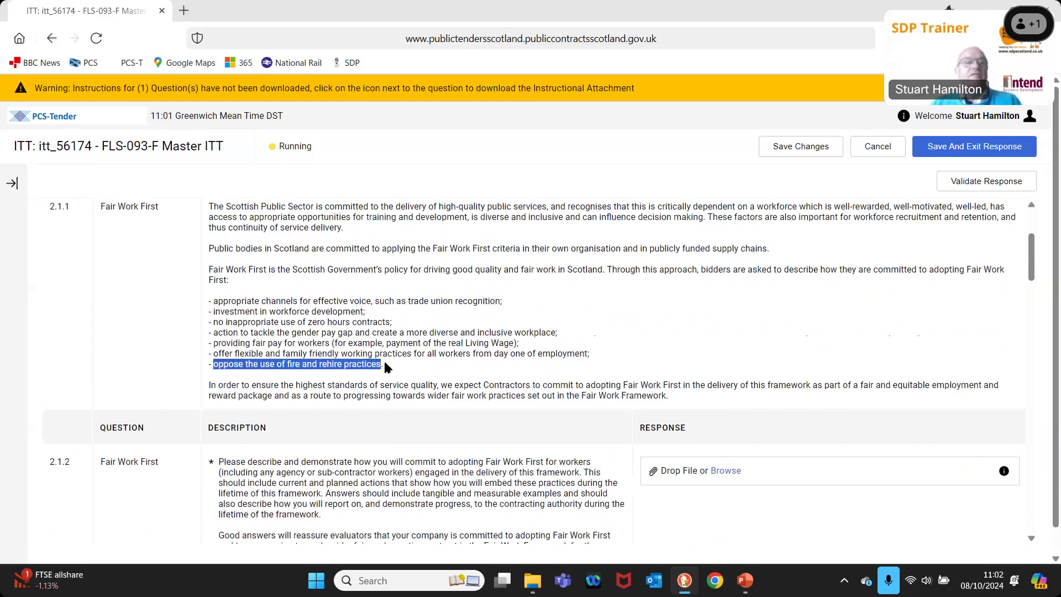
click(386, 367)
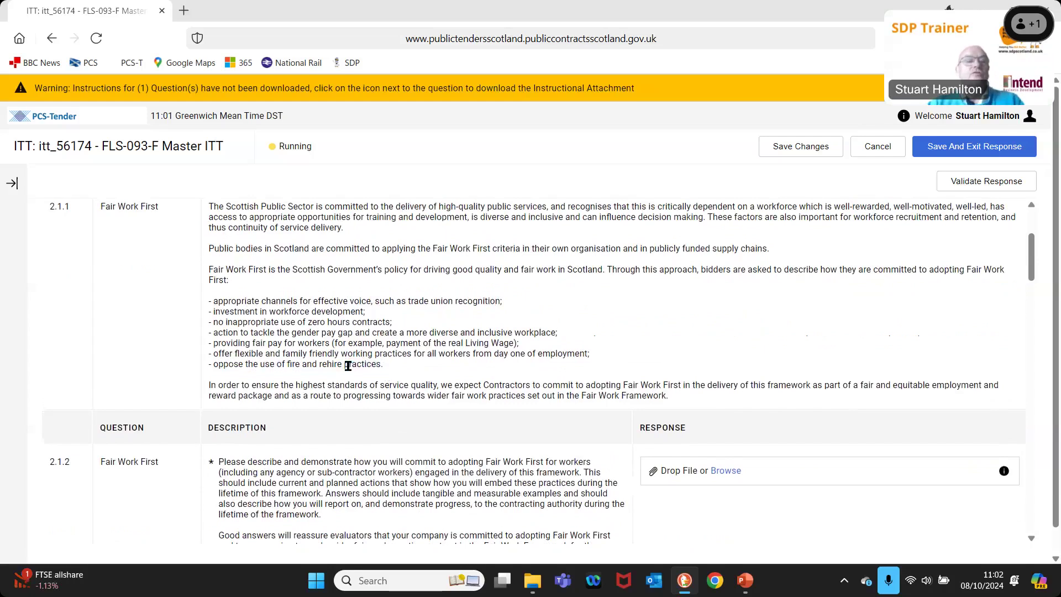
click(285, 365)
shift+click(381, 366)
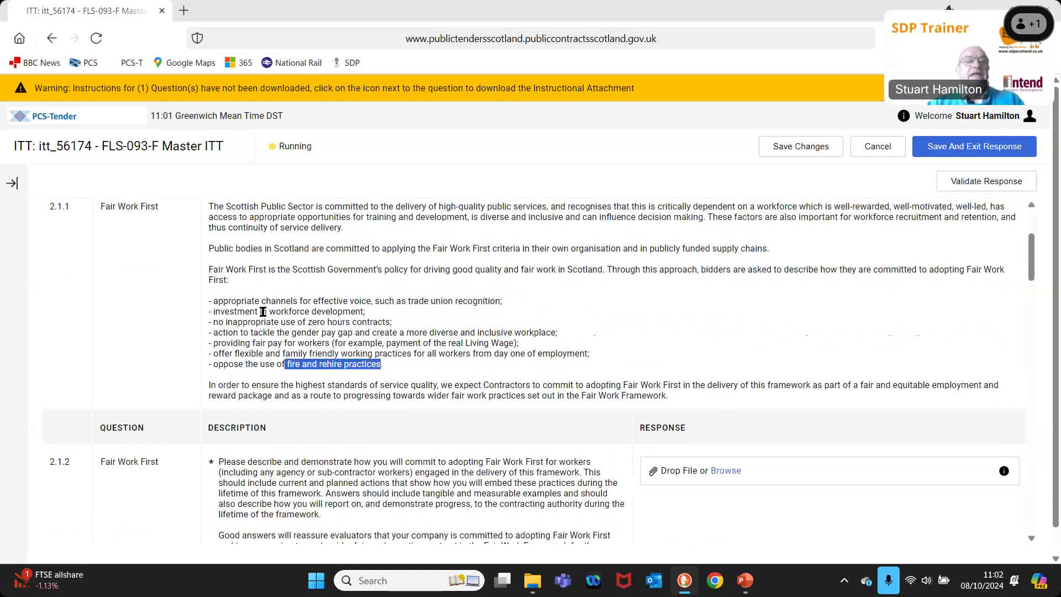
drag(221, 311, 367, 313)
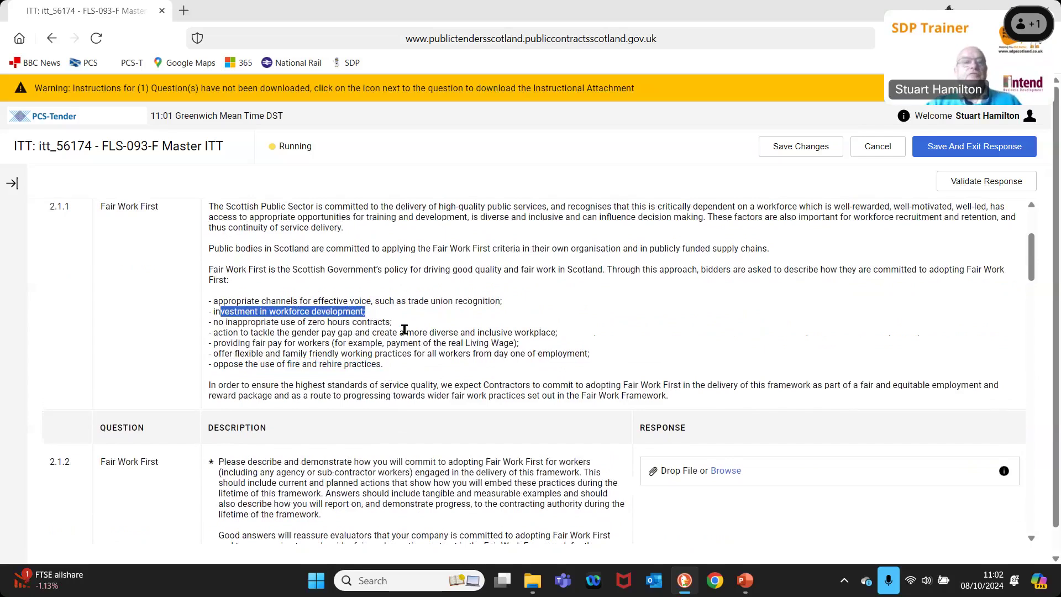
Step: Read question 2.1.2 on adopting Fair Work First, including its note on page limit, font and file format
scroll(383, 326, down, 1)
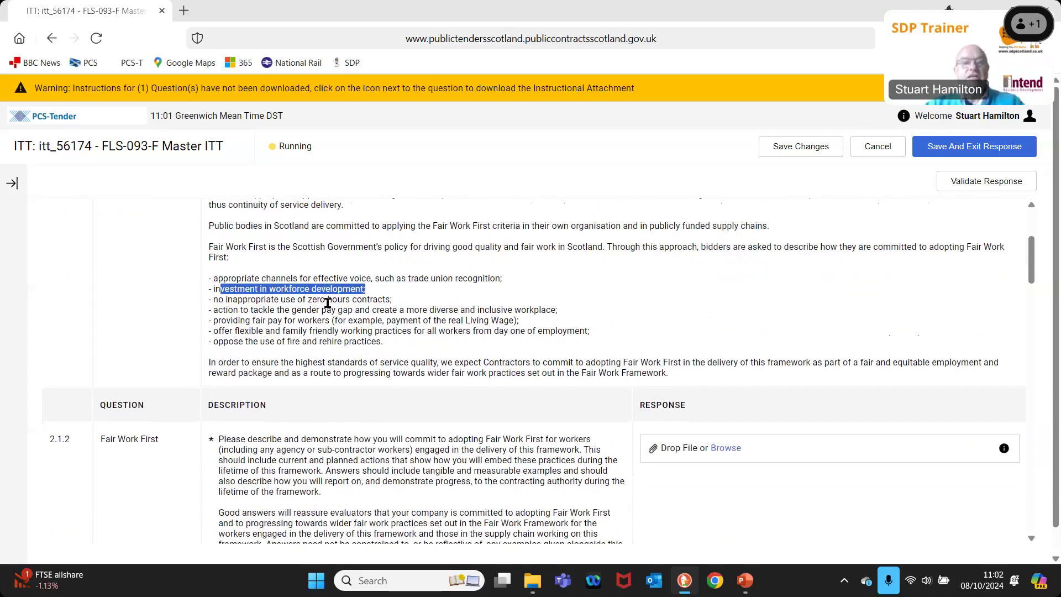
scroll(343, 312, down, 1)
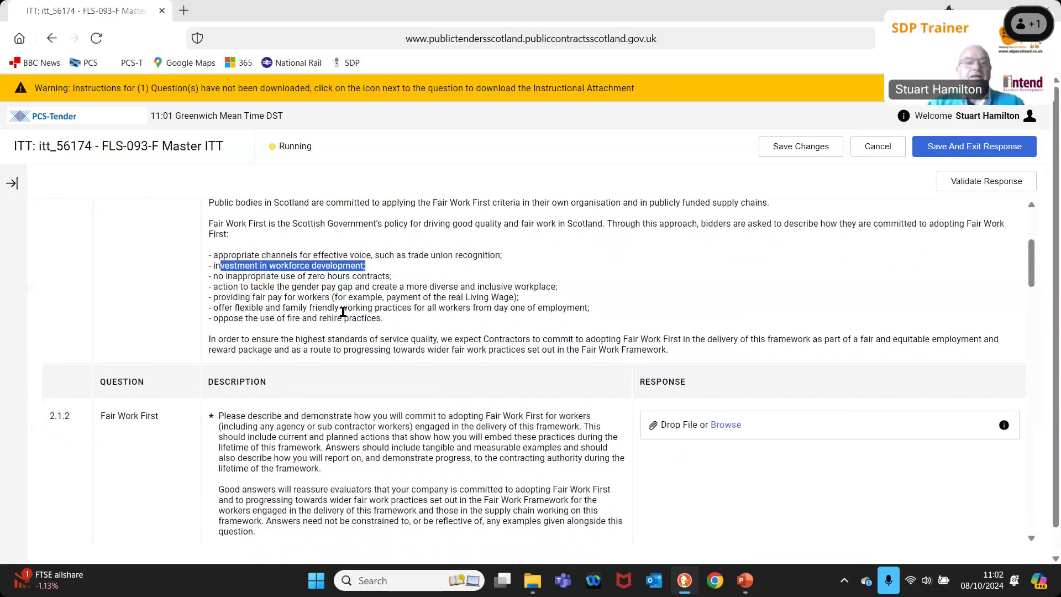
scroll(343, 312, down, 2)
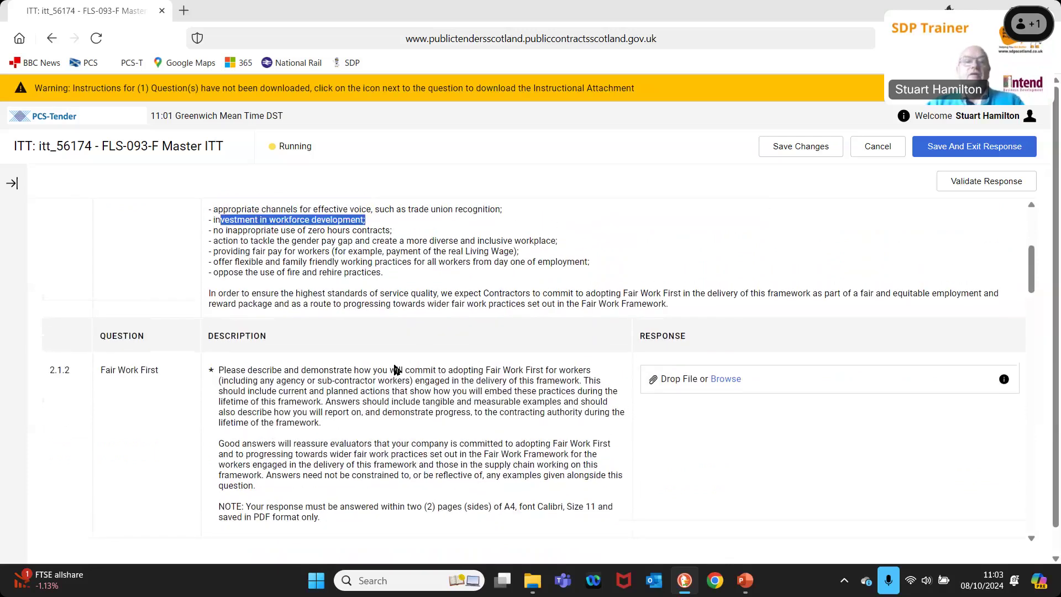
scroll(417, 417, down, 4)
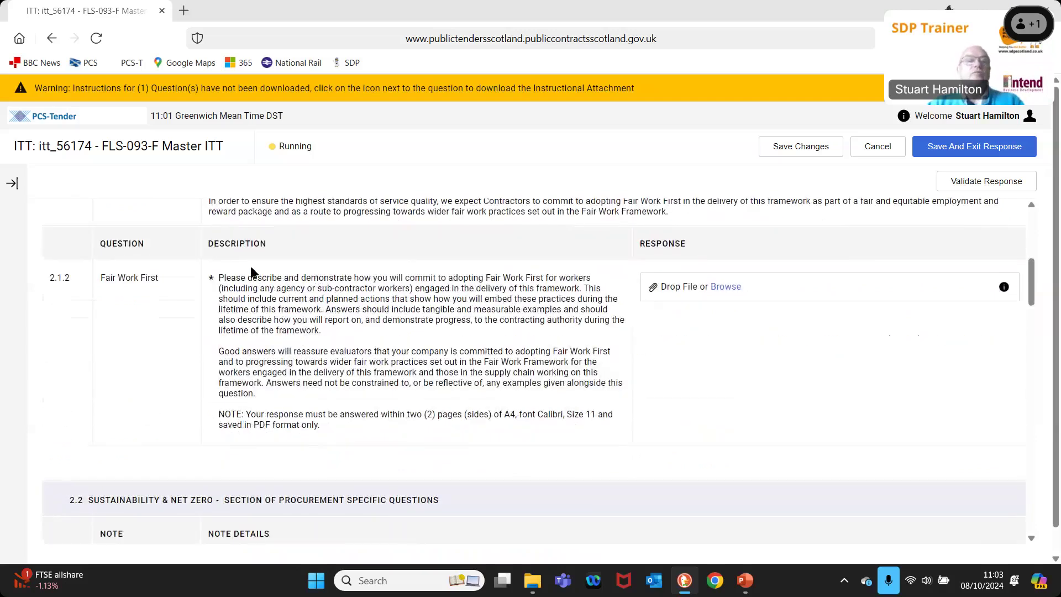
drag(218, 279, 365, 338)
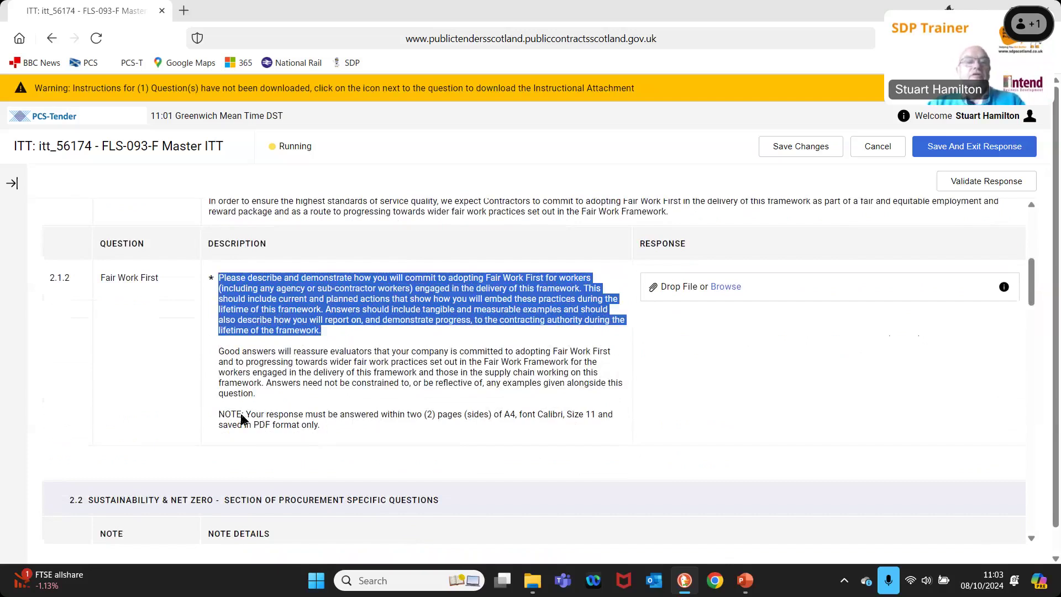
drag(244, 419, 502, 427)
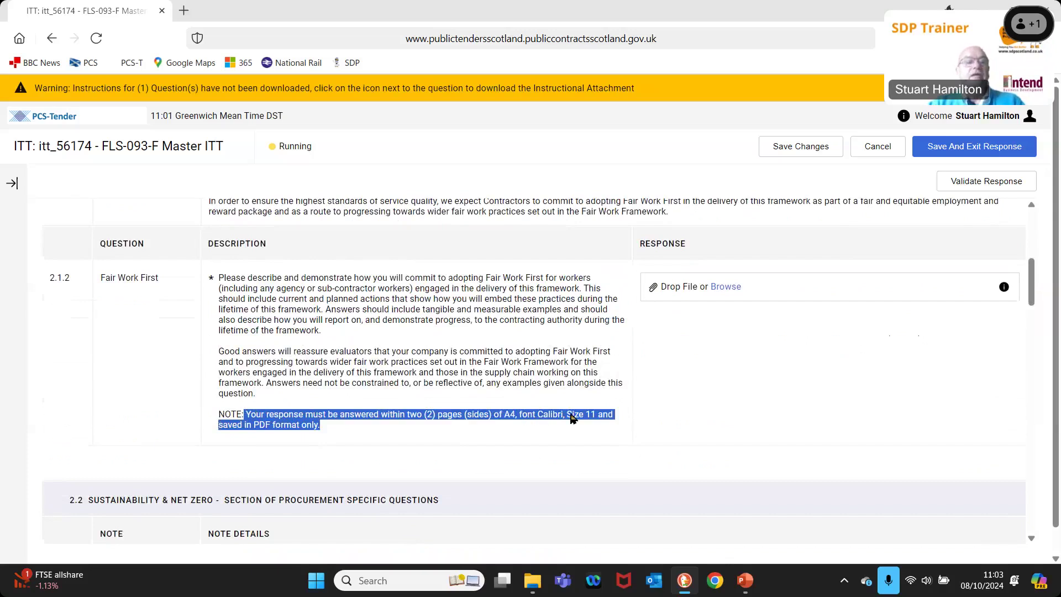
click(418, 430)
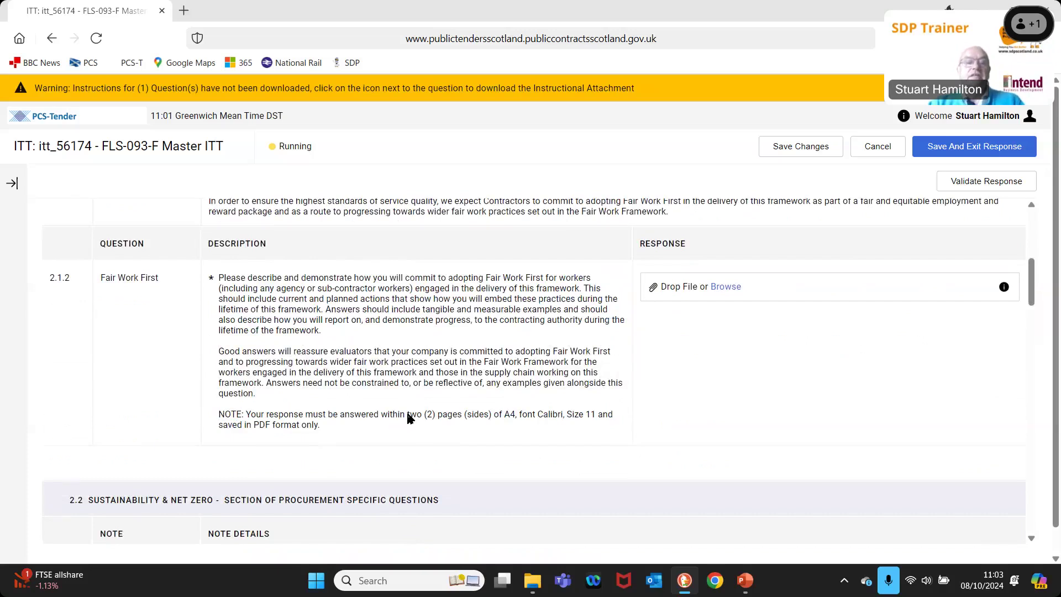
Step: Re-check the two-page limit in the note of Fair Work First question 2.1.2
drag(407, 414, 456, 419)
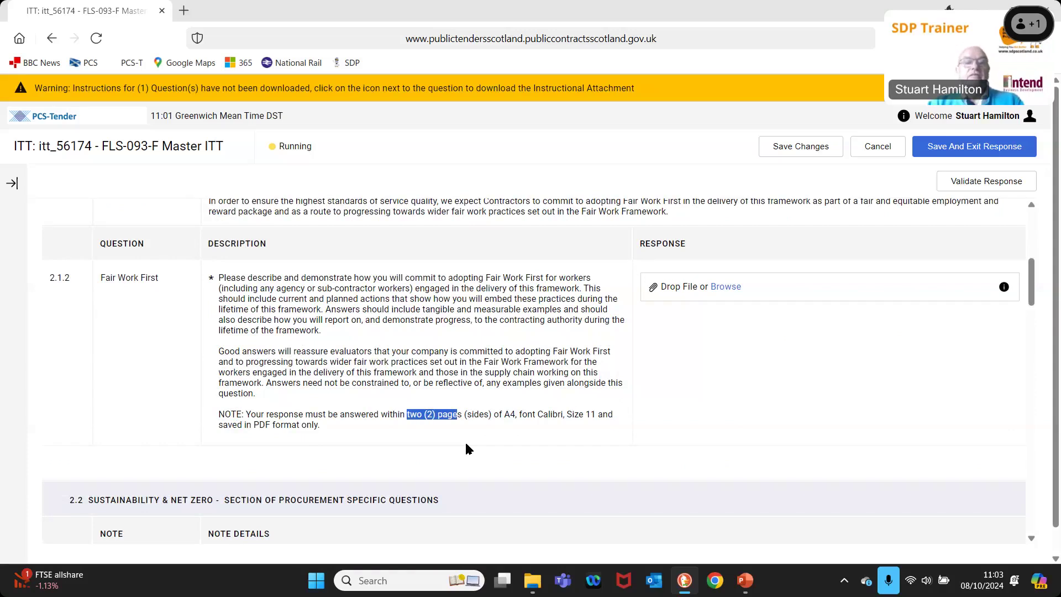
click(463, 444)
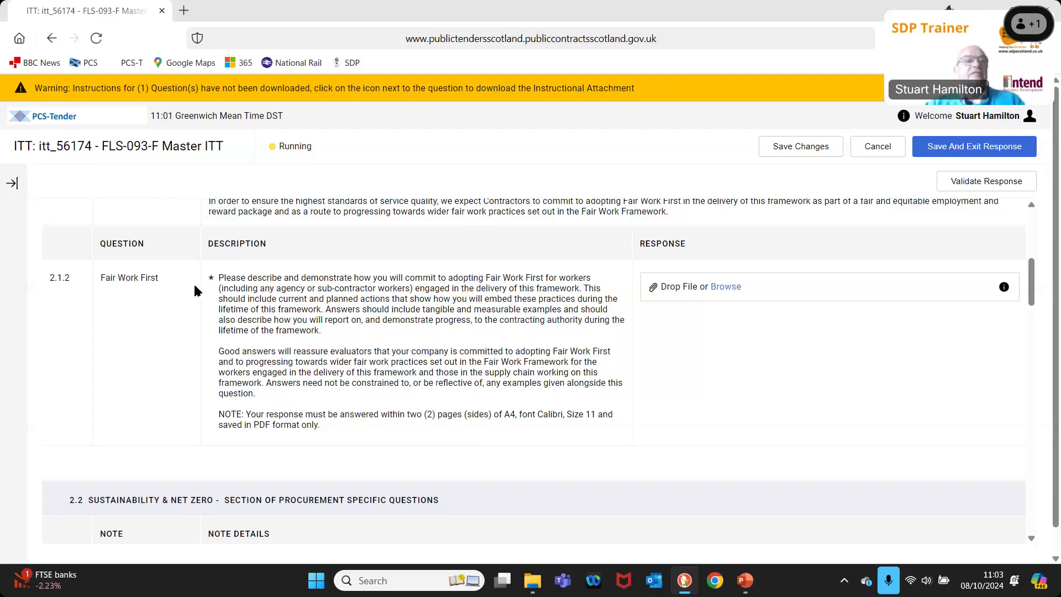
scroll(272, 311, down, 1)
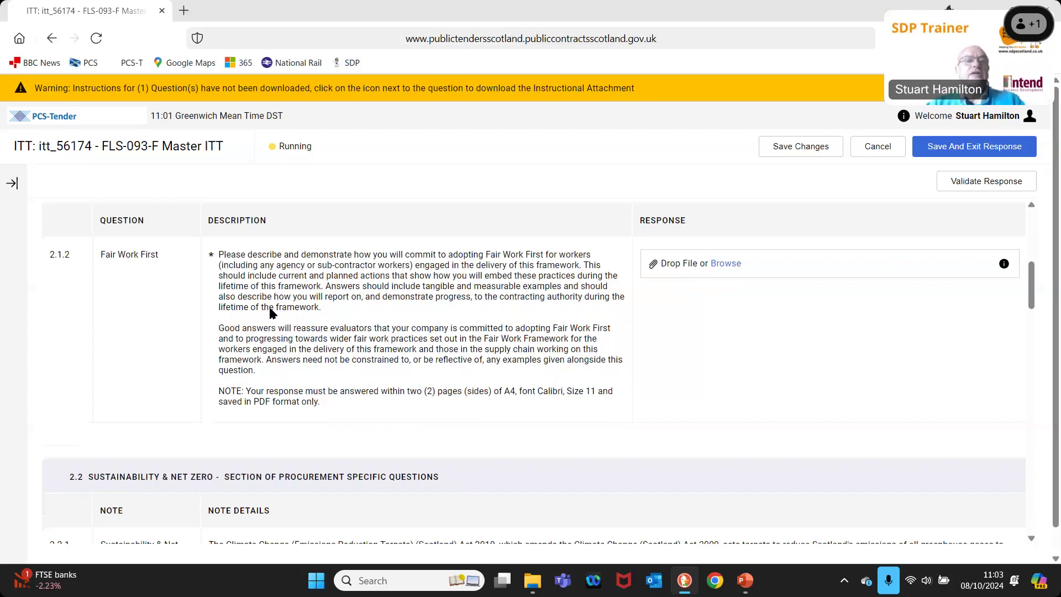
Step: Read Sustainability & Net Zero note 2.2.1 and question 2.2.2, including its points of interest and its page, font and format requirements
scroll(387, 355, down, 2)
scroll(388, 354, down, 4)
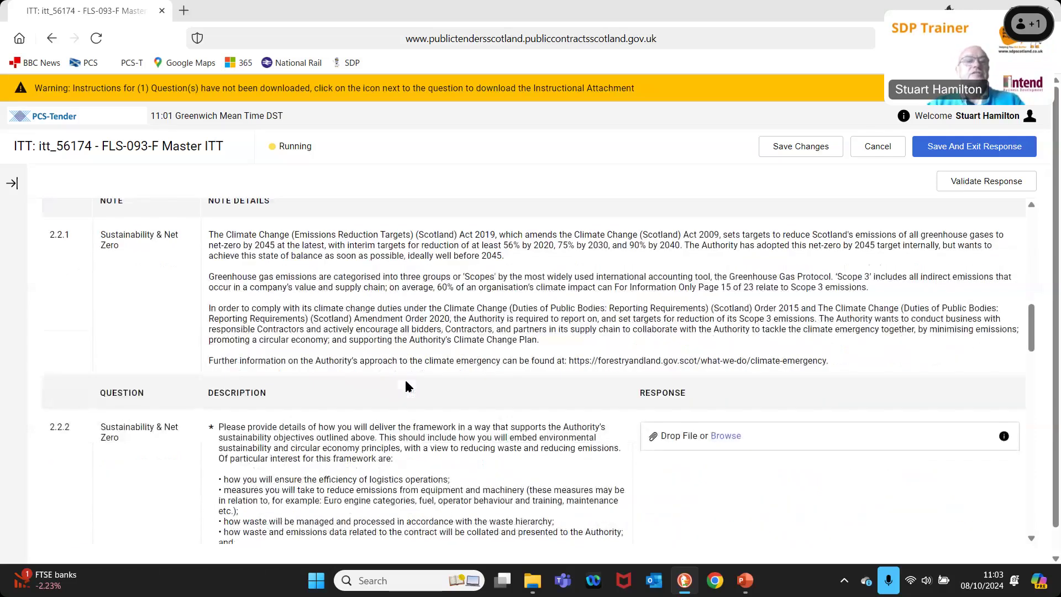
drag(205, 252, 725, 320)
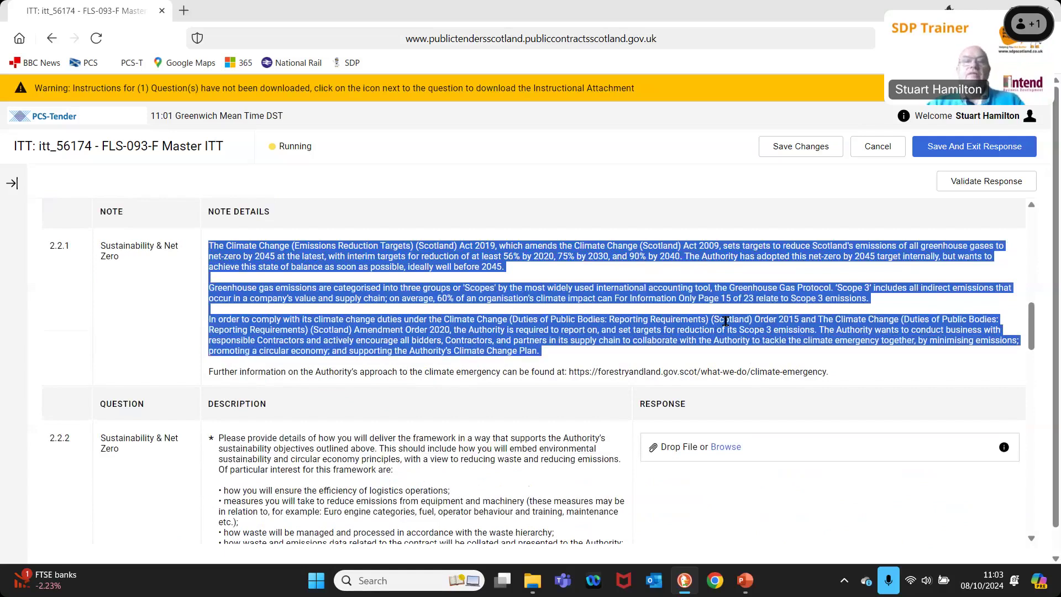
scroll(387, 337, down, 3)
drag(219, 277, 525, 411)
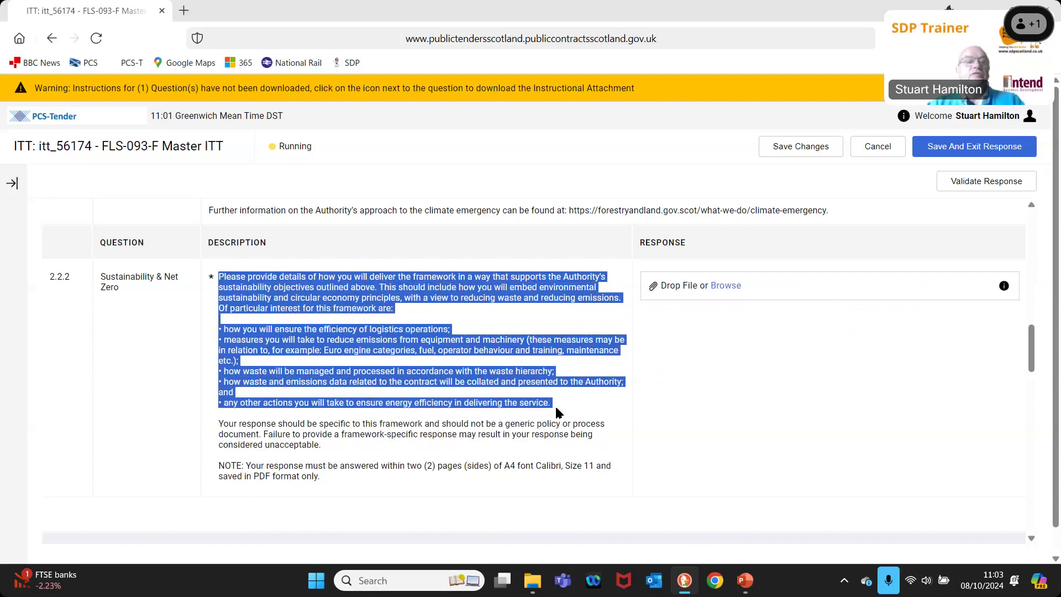
click(530, 450)
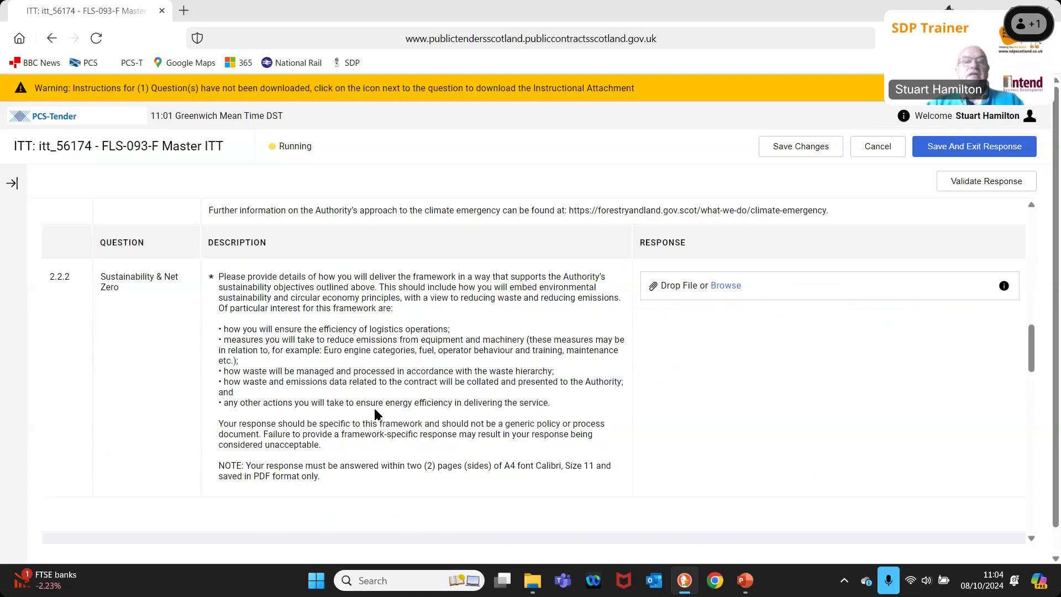
drag(398, 465, 529, 473)
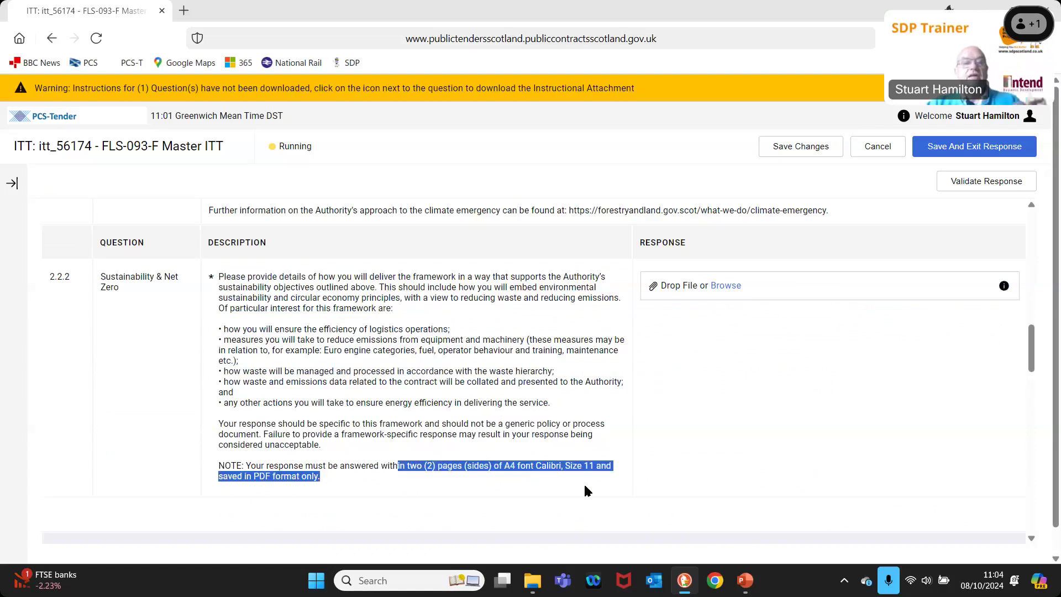
click(417, 408)
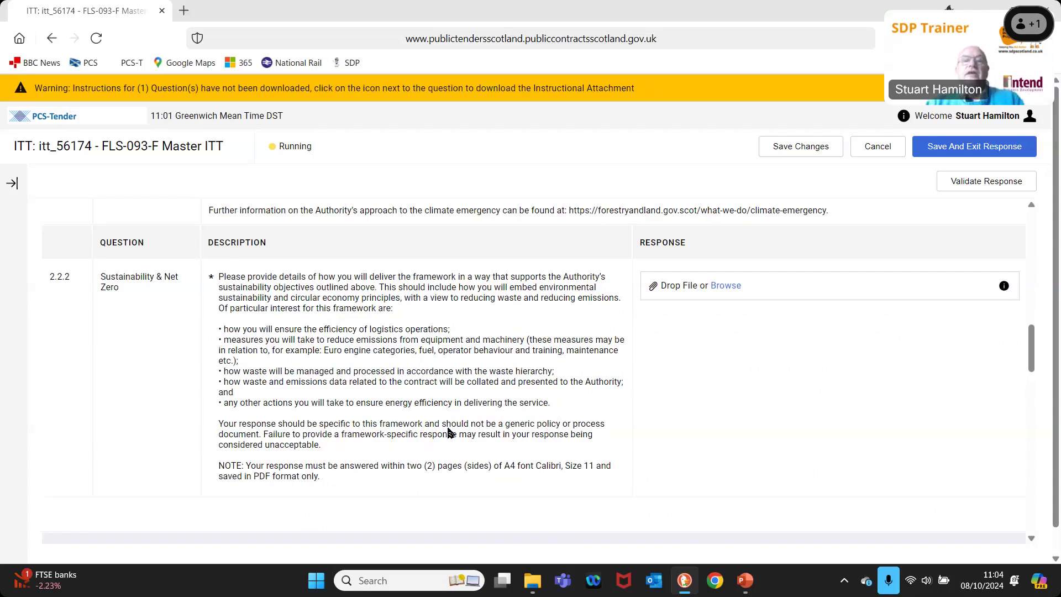
Step: Review question 2.3.1 on prompt payment in the supply chain, its answer options and its pass/fail condition
scroll(450, 432, down, 5)
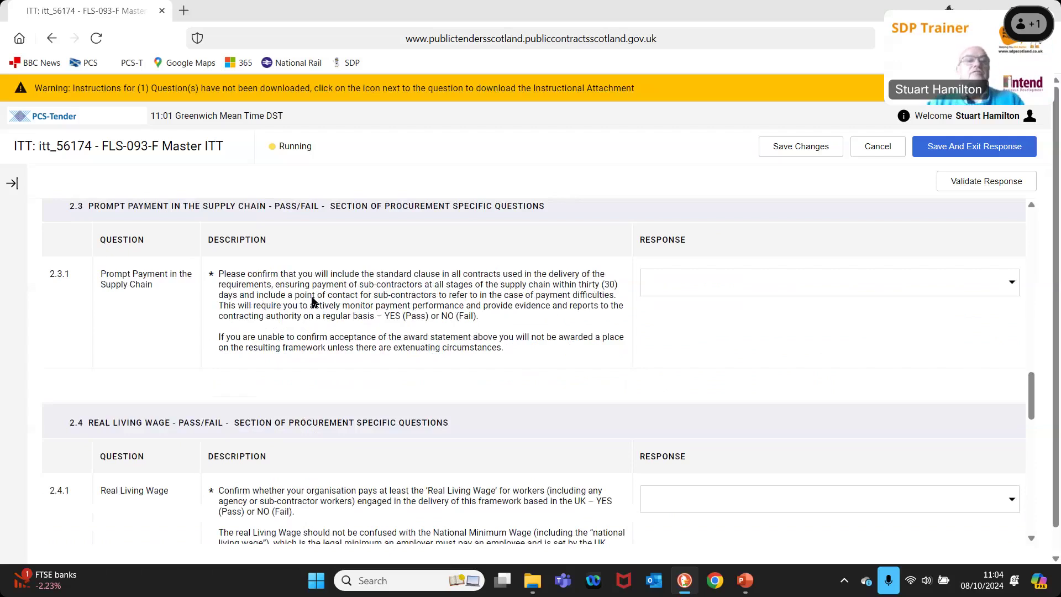
drag(224, 275, 385, 316)
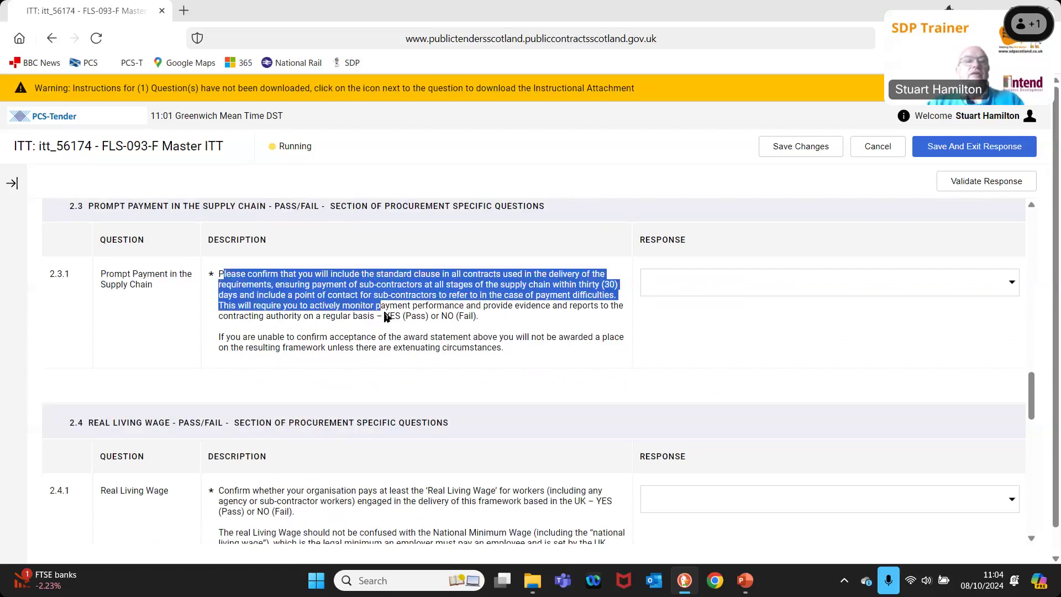
click(1011, 283)
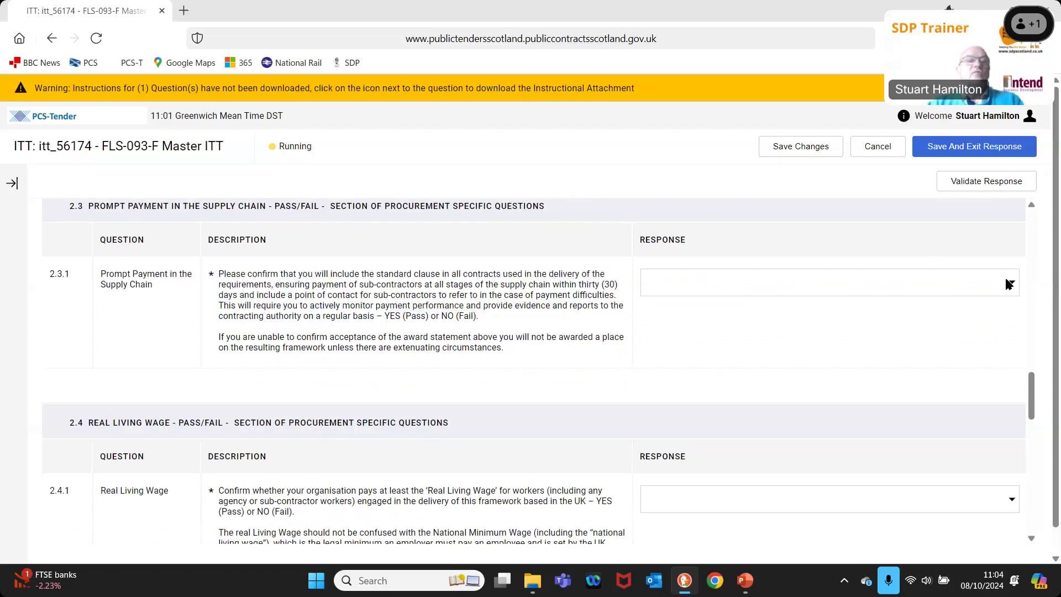
click(1012, 284)
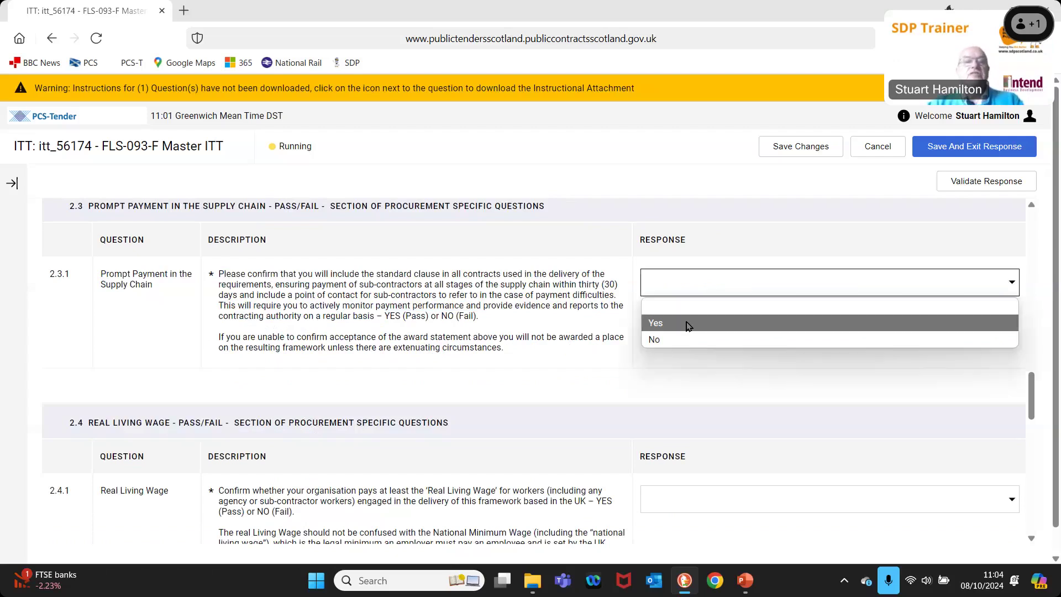
click(387, 323)
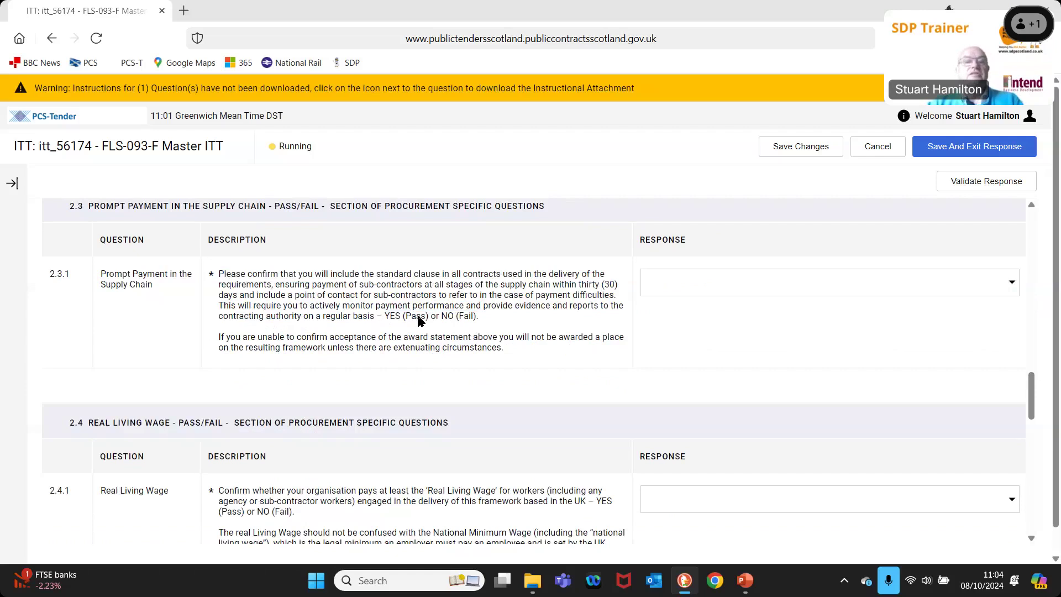
drag(383, 316, 479, 319)
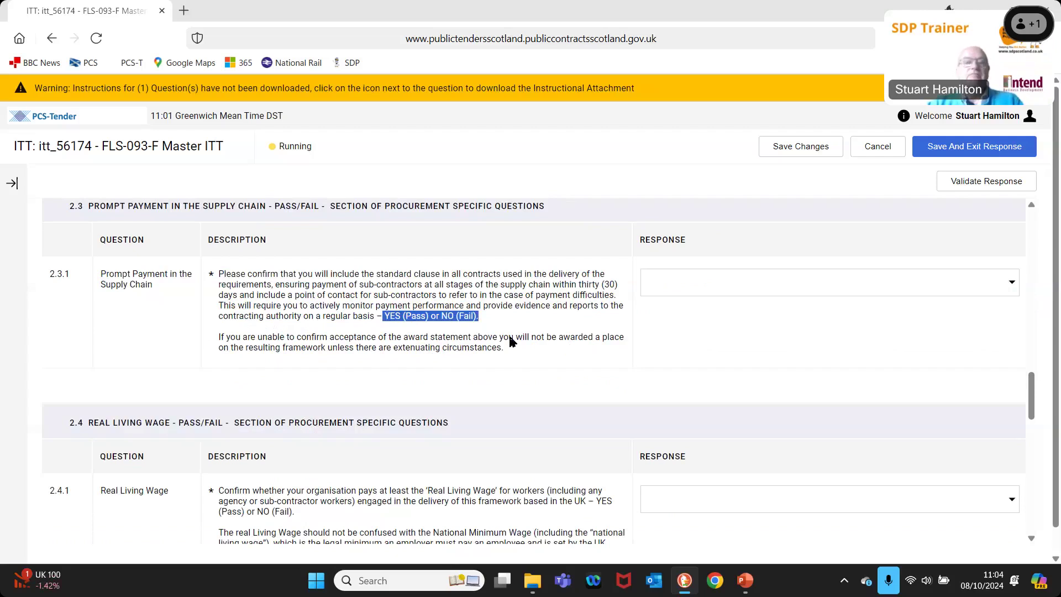
Step: Review Real Living Wage question 2.4.1 and its answer options
scroll(510, 341, down, 1)
scroll(509, 349, down, 4)
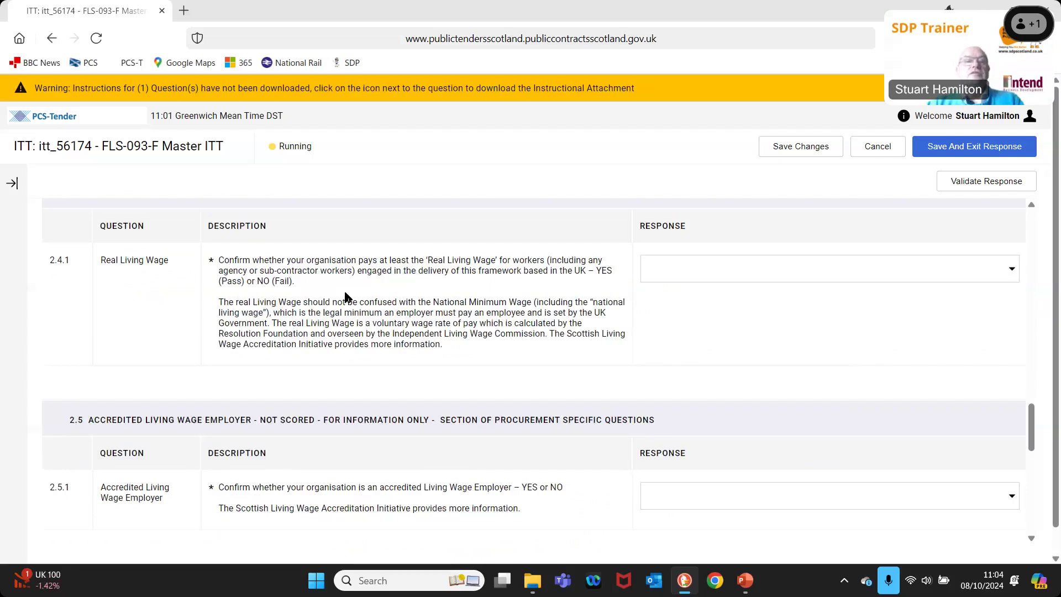
click(1012, 270)
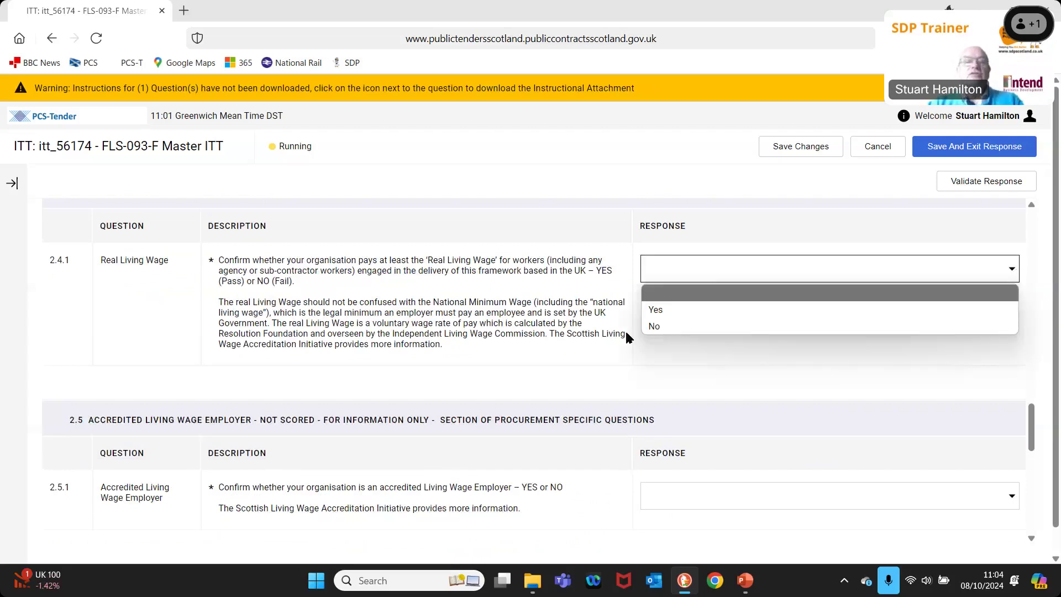
click(627, 338)
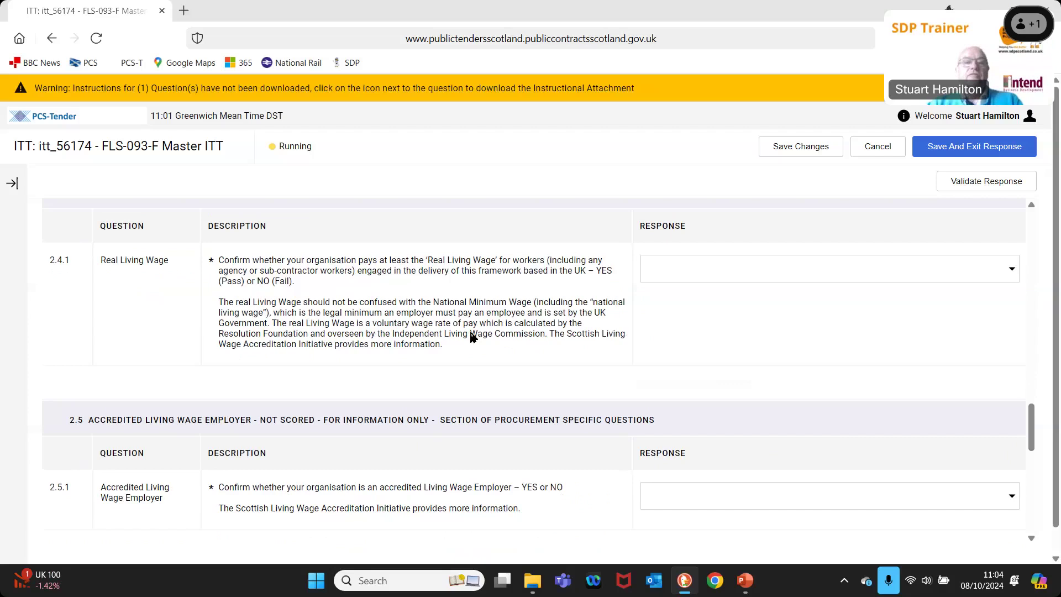
Step: Answer Accredited Living Wage Employer question 2.5.1 with No
scroll(381, 318, down, 2)
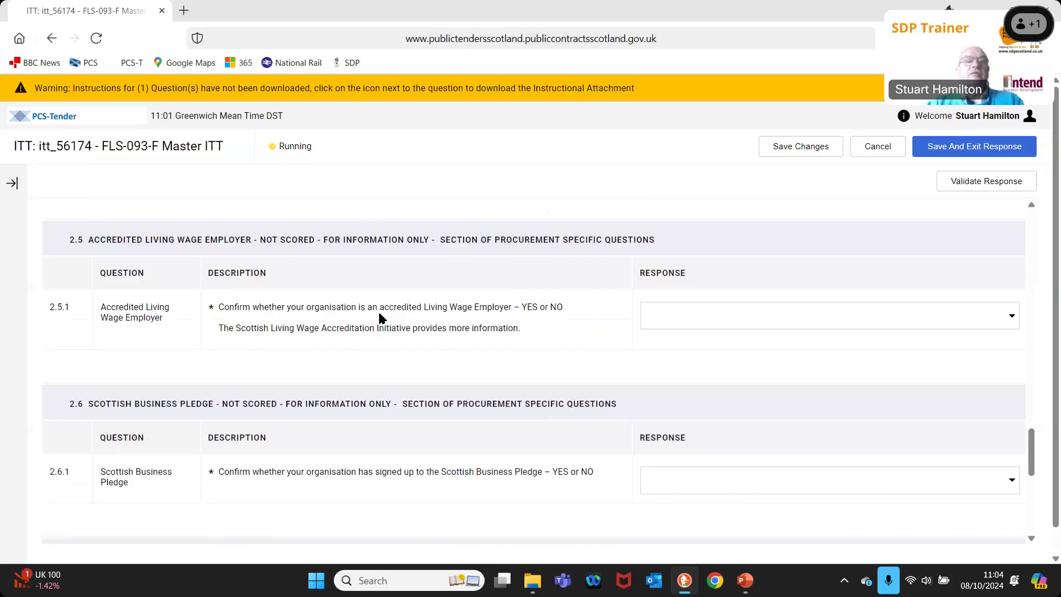
click(1011, 314)
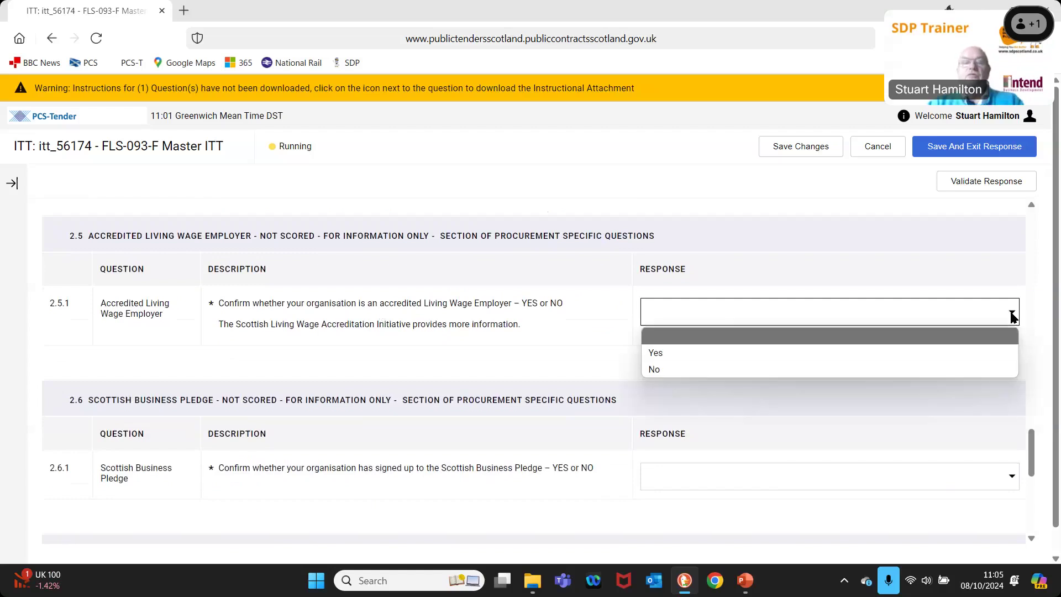
click(695, 377)
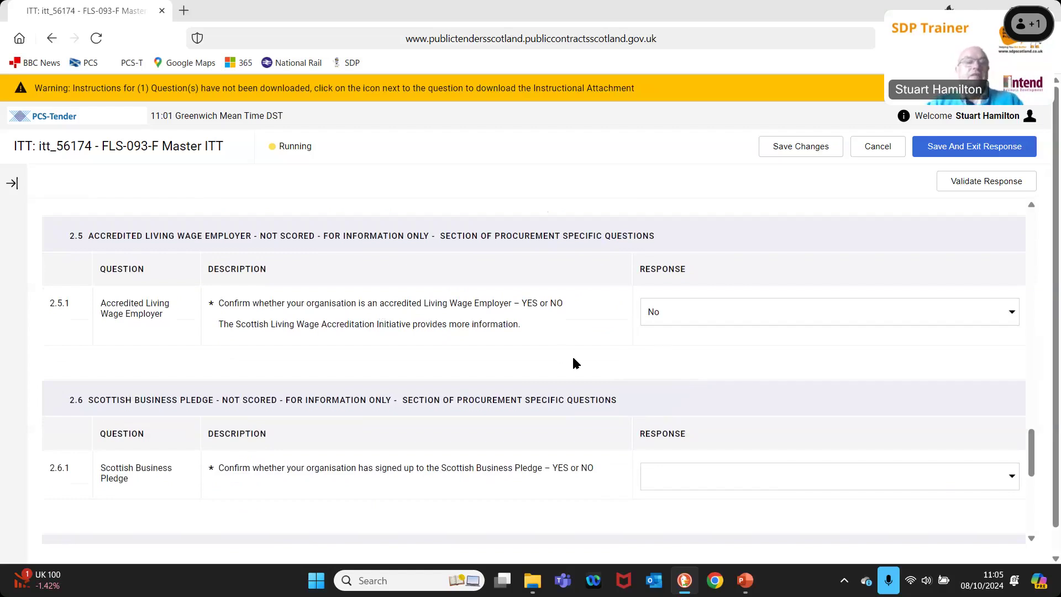
Step: Review Scottish Business Pledge question 2.6.1 and its answer options
scroll(818, 379, down, 2)
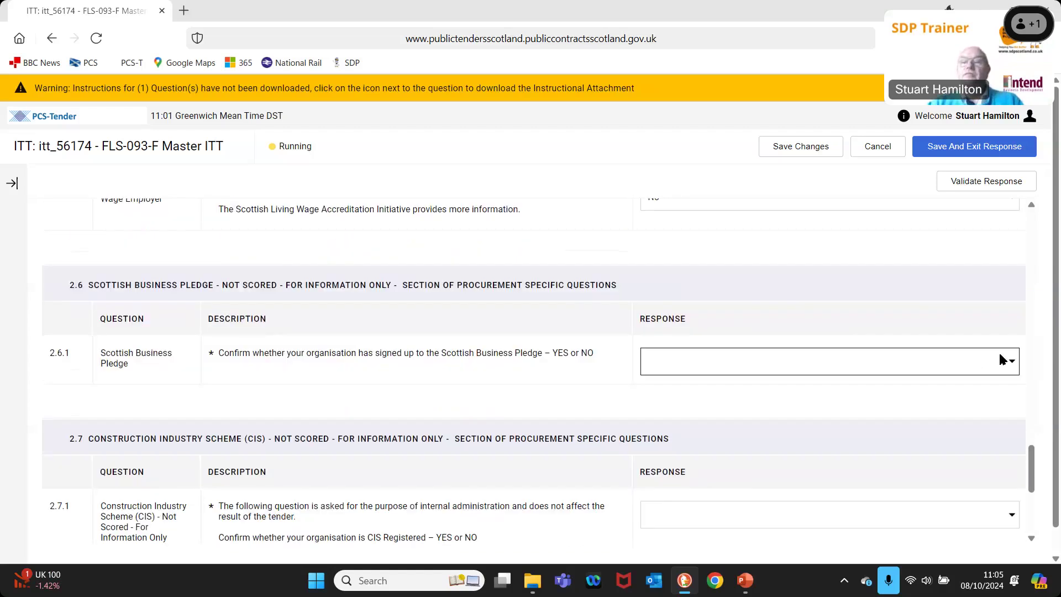
click(1012, 361)
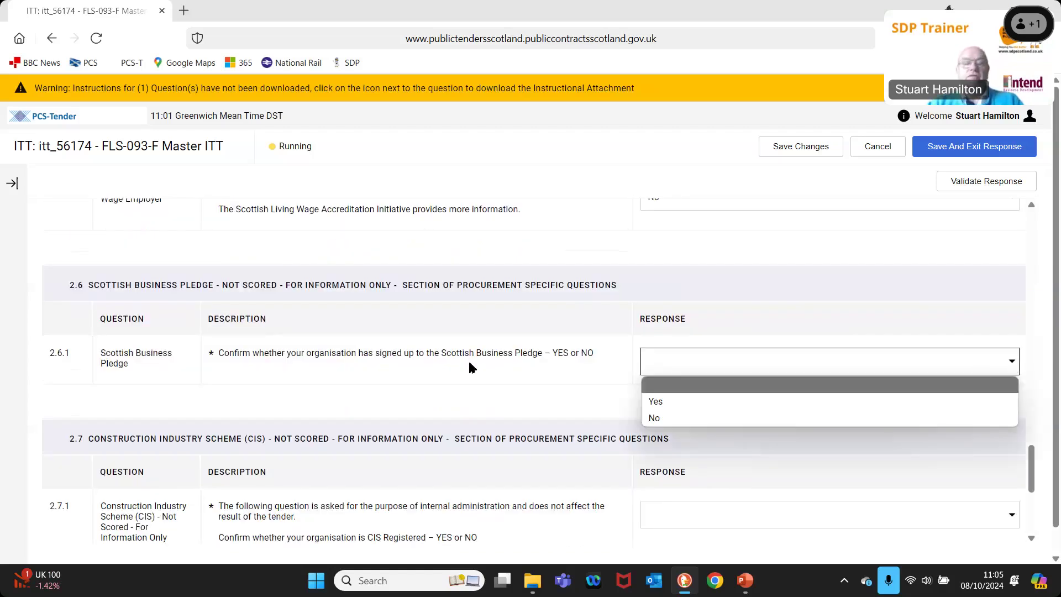
middle_click(562, 325)
scroll(562, 325, up, 1)
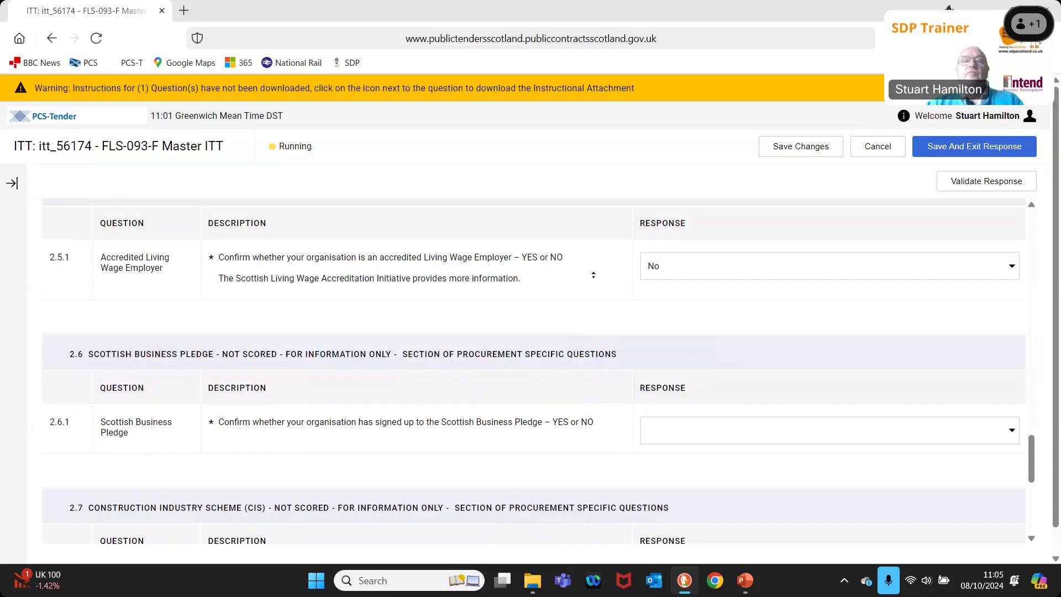
scroll(593, 274, up, 3)
scroll(522, 328, down, 6)
middle_click(521, 329)
middle_click(436, 320)
scroll(437, 319, up, 1)
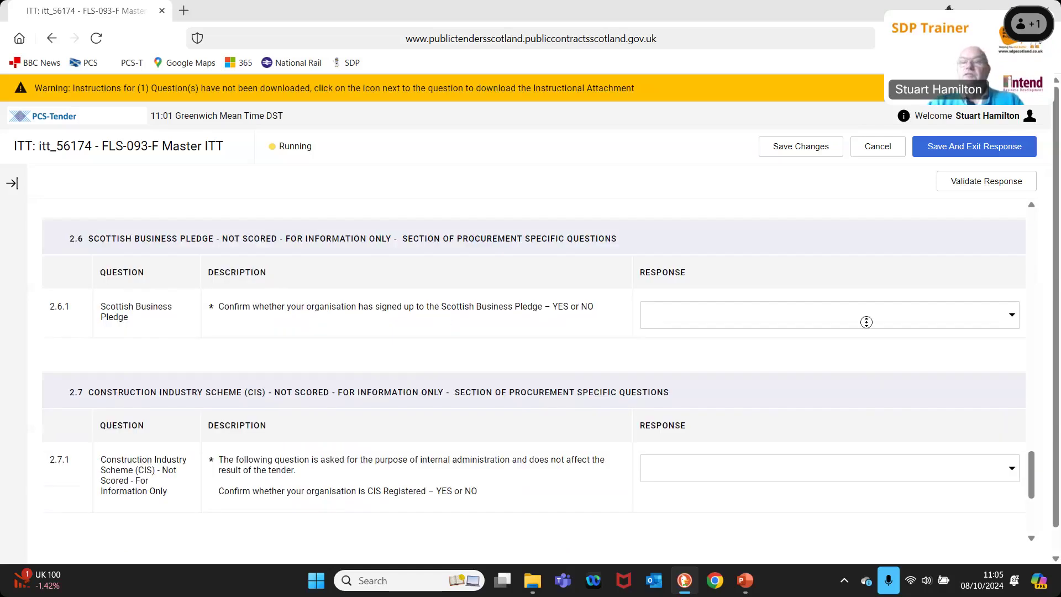
click(1015, 321)
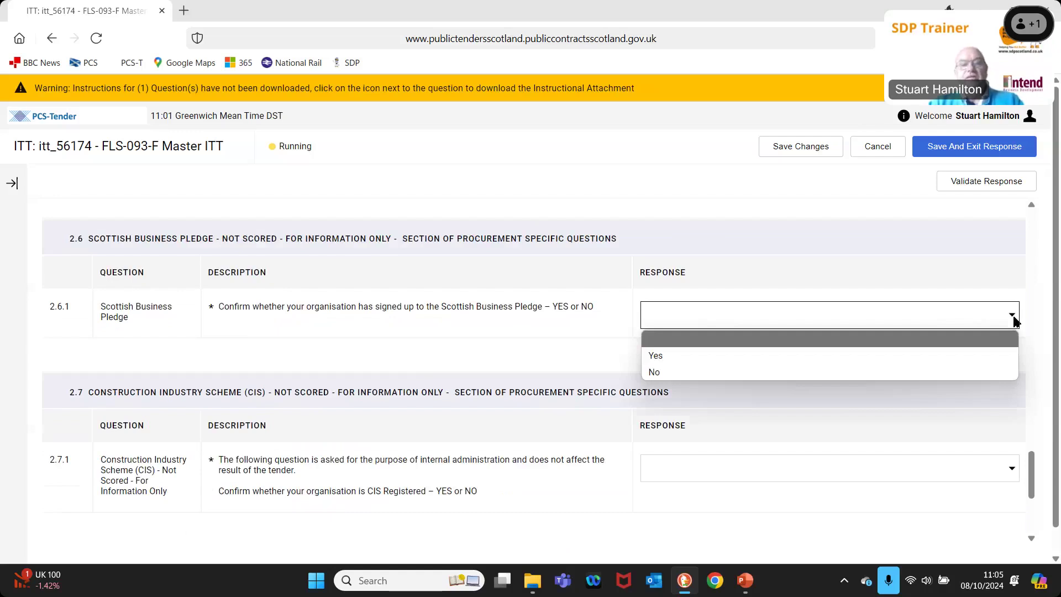
click(1014, 321)
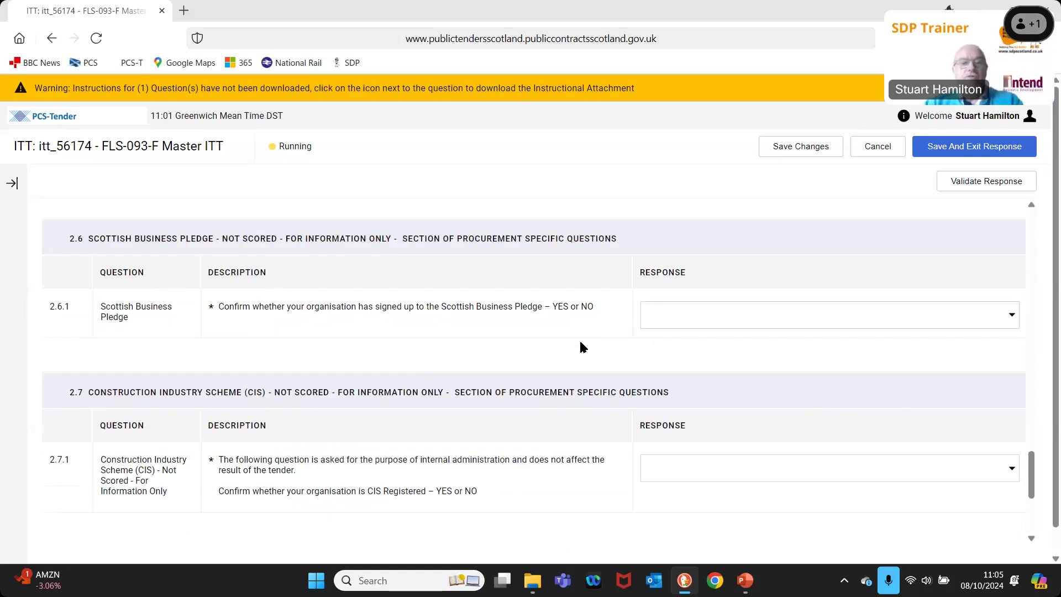
Step: Review Construction Industry Scheme question 2.7.1 and the list of signed appendices requested in question 2.8.1
scroll(582, 351, down, 2)
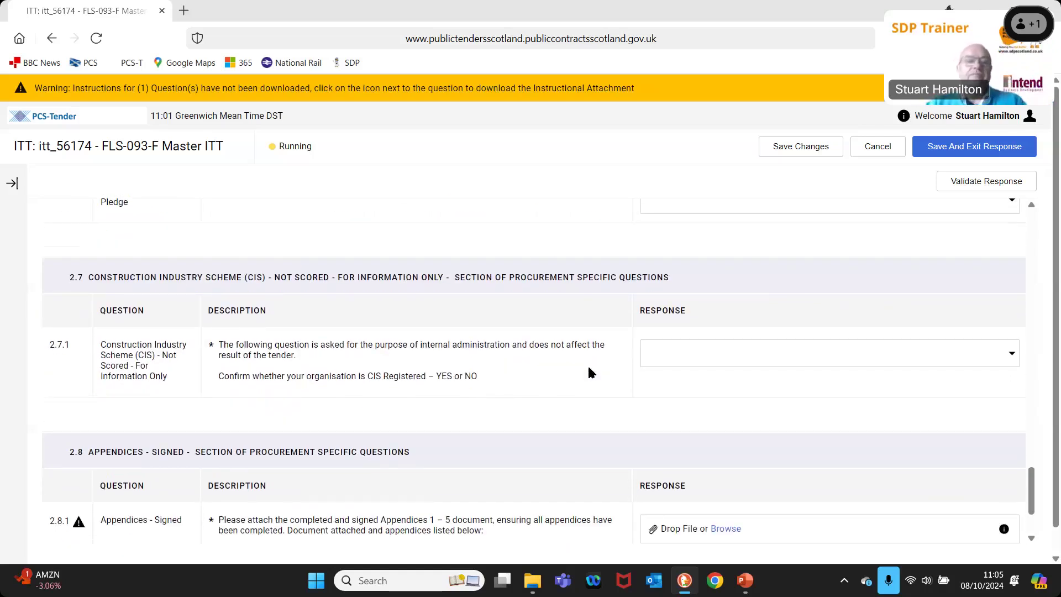
scroll(588, 369, down, 1)
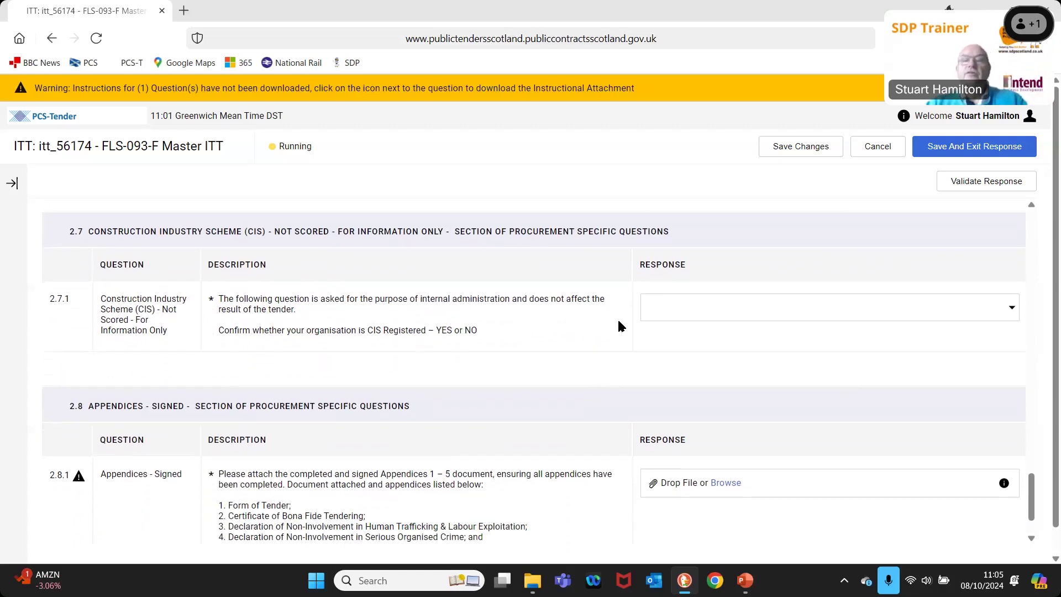
scroll(587, 343, down, 1)
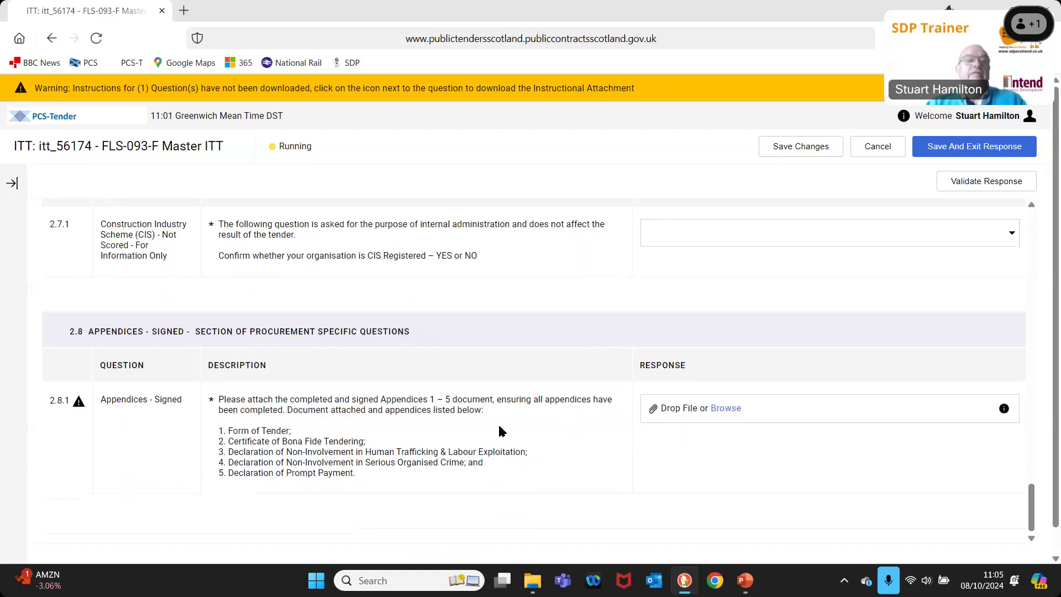
scroll(499, 423, down, 1)
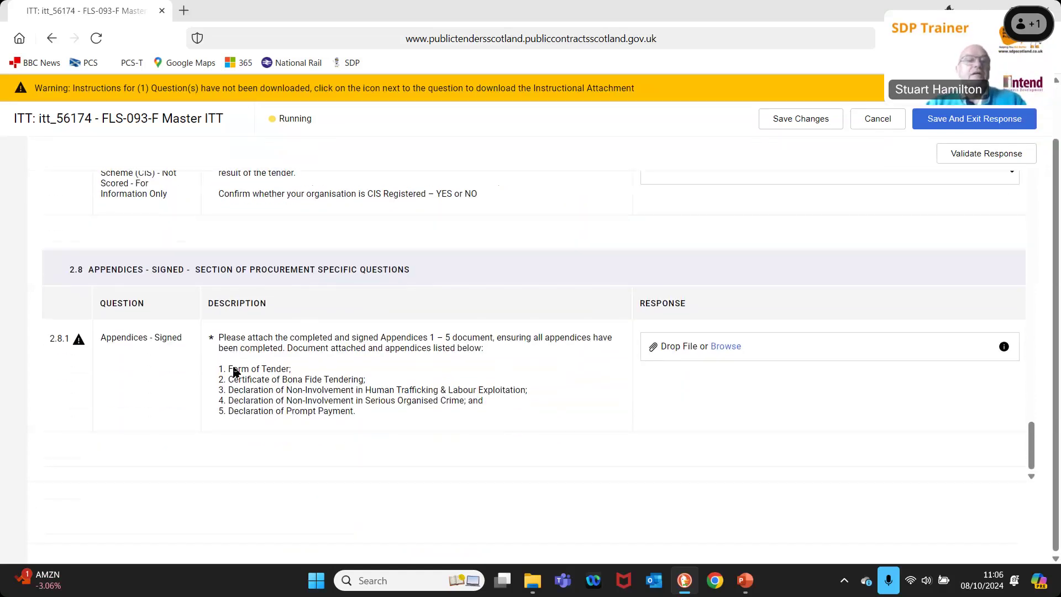
shift+click(357, 410)
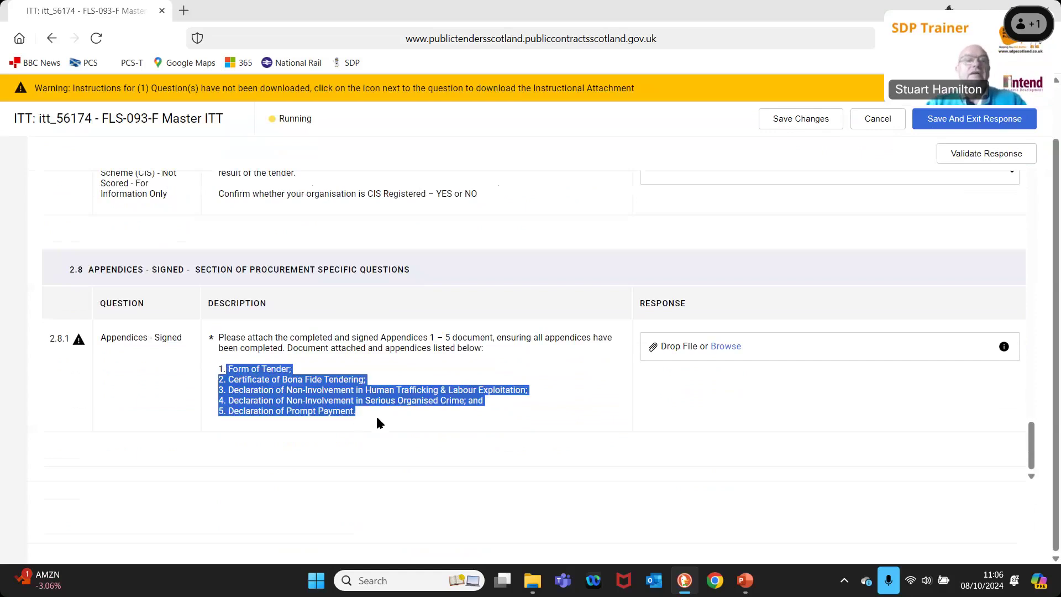
click(406, 412)
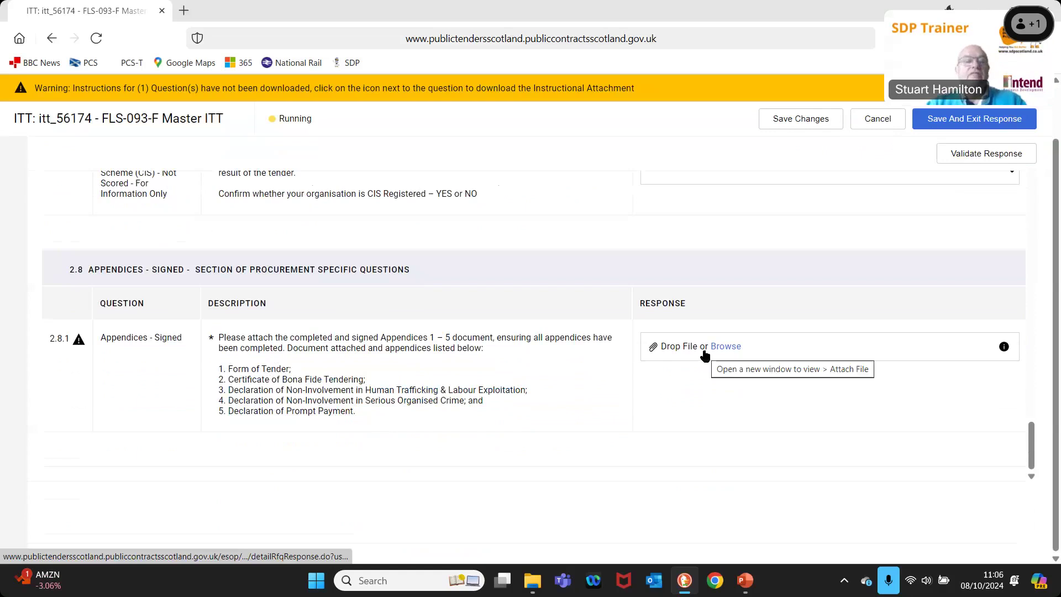
drag(232, 368, 493, 496)
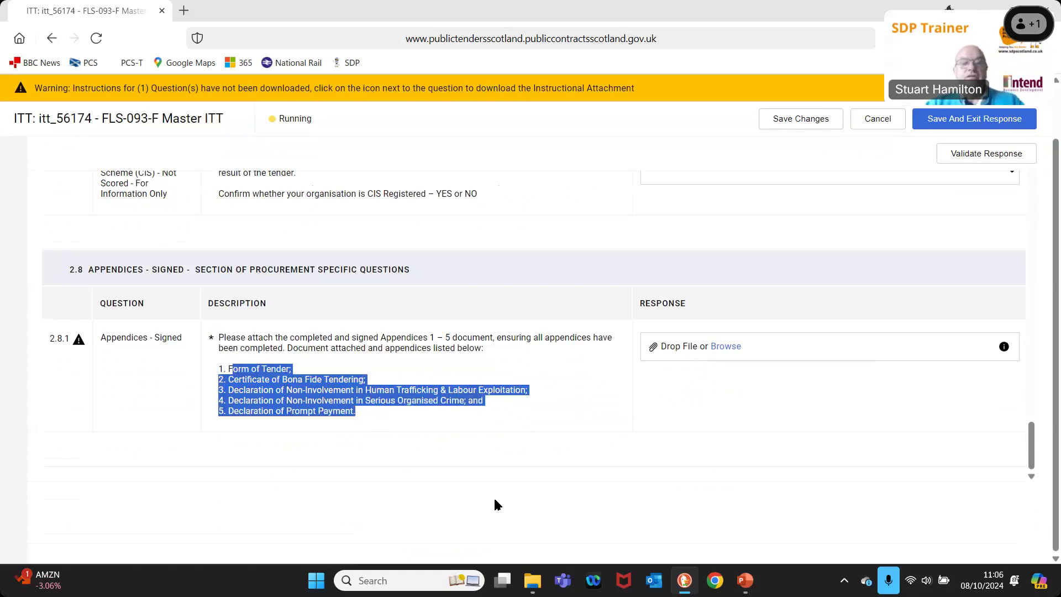
click(551, 508)
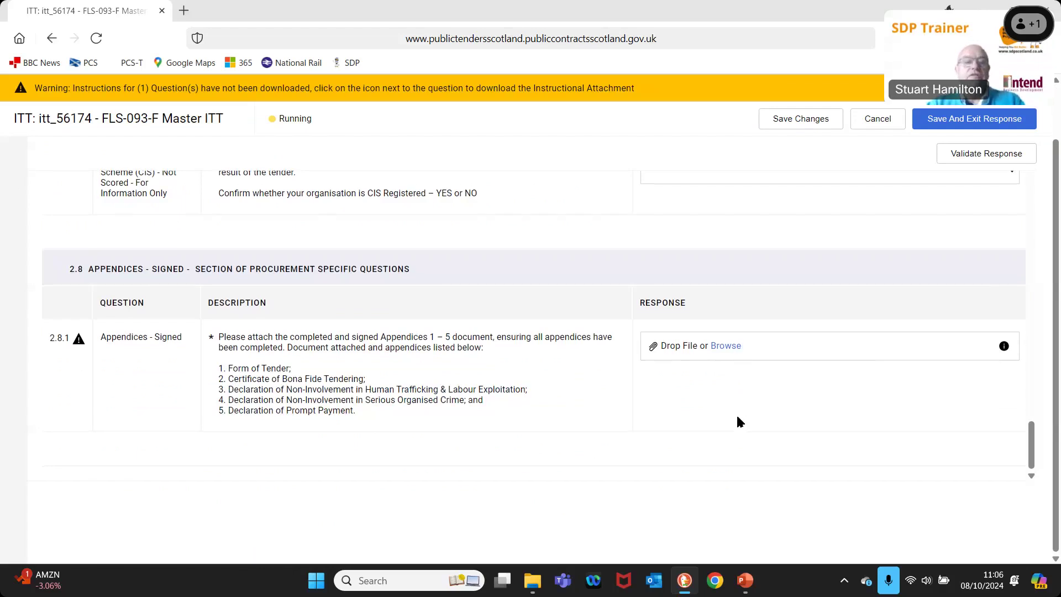
Step: Save and exit the Technical Response, accepting the save confirmation
scroll(740, 422, up, 1)
scroll(740, 422, up, 2)
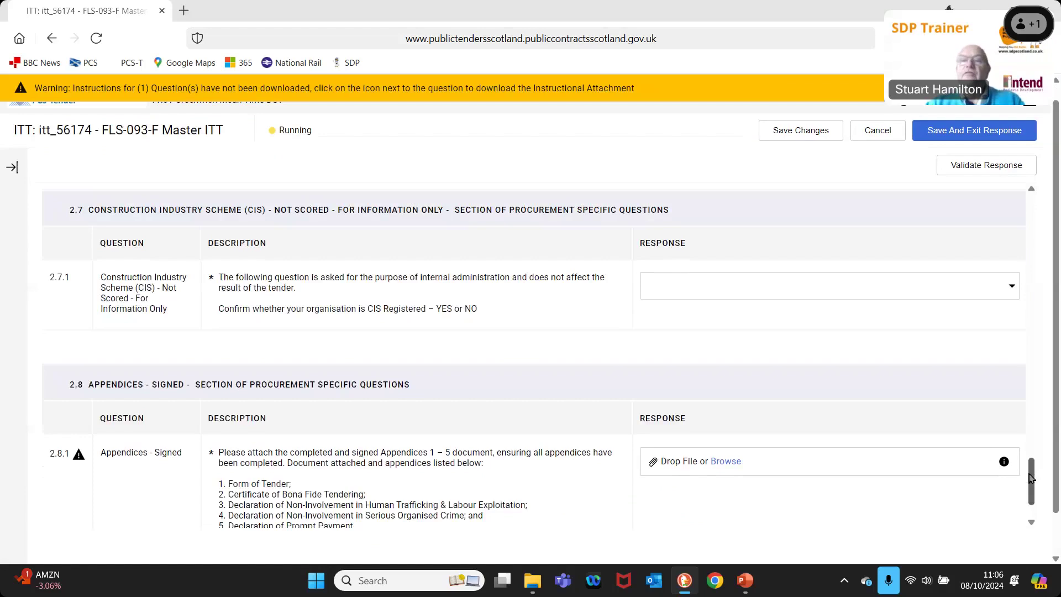
click(973, 132)
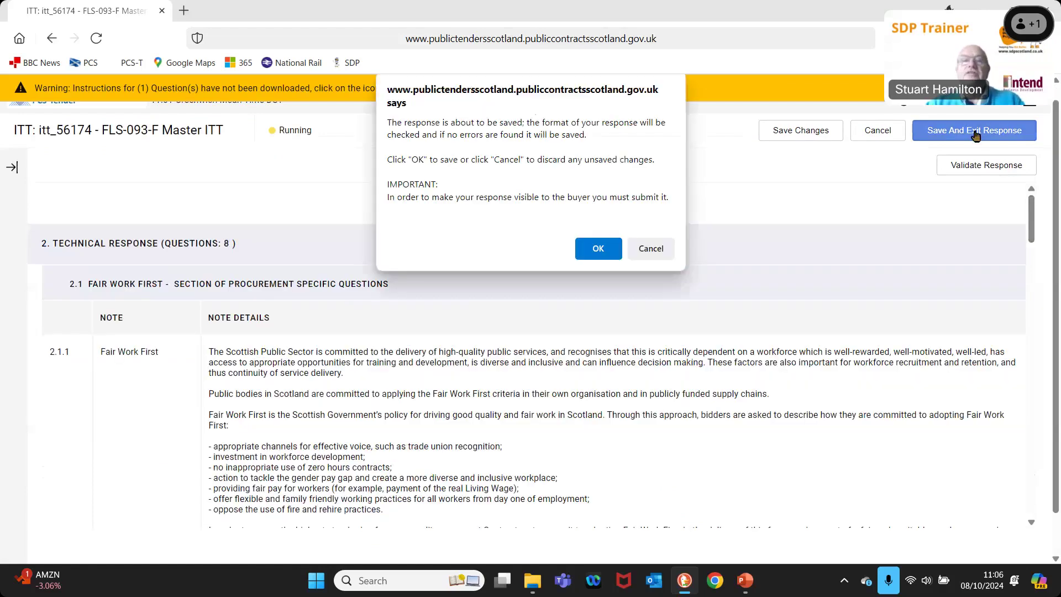
click(607, 255)
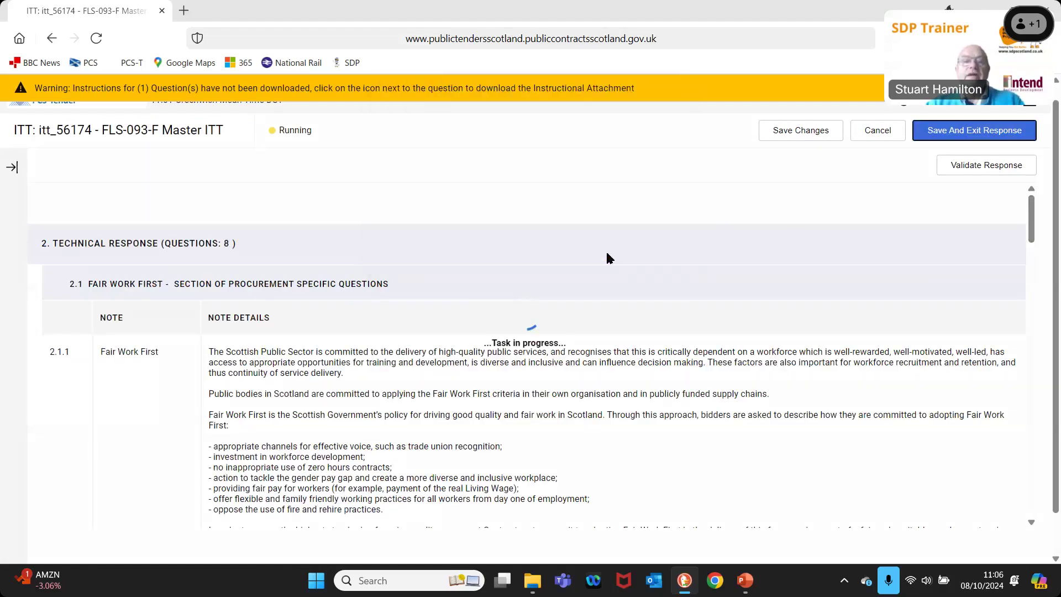